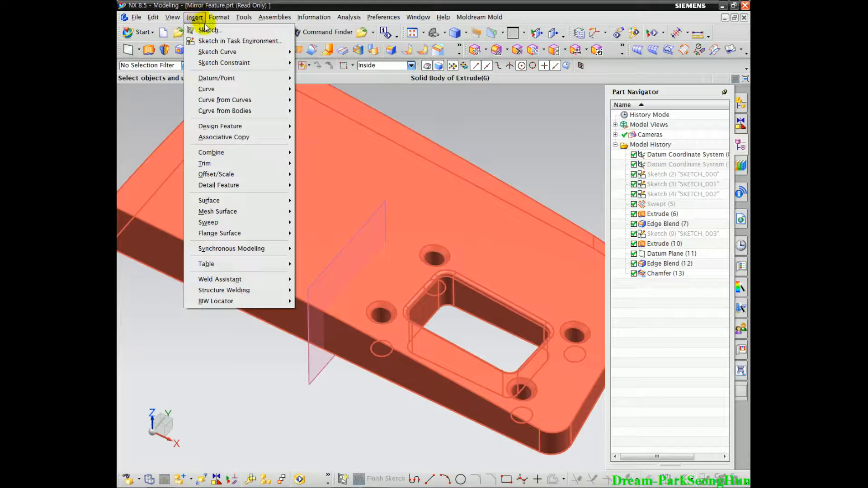
mouse_move(235, 138)
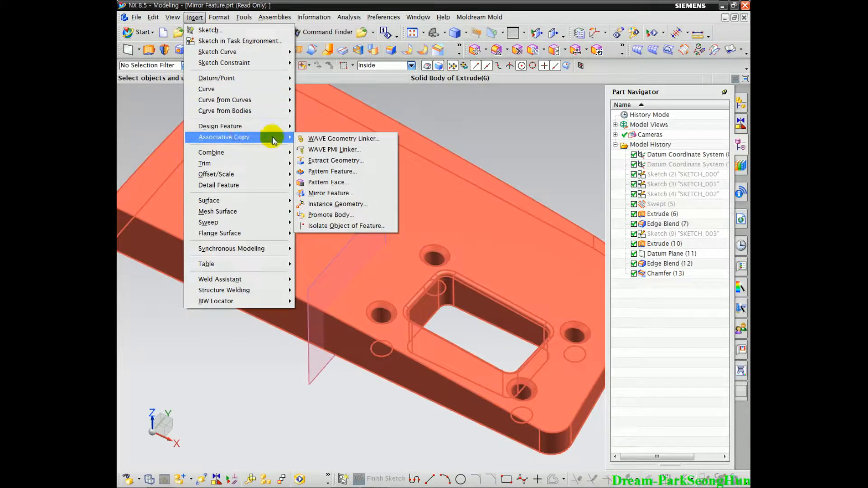
left_click(342, 196)
middle_click_drag(397, 431, 390, 388, "ctrl")
middle_click_drag(390, 387, 321, 307, "shift")
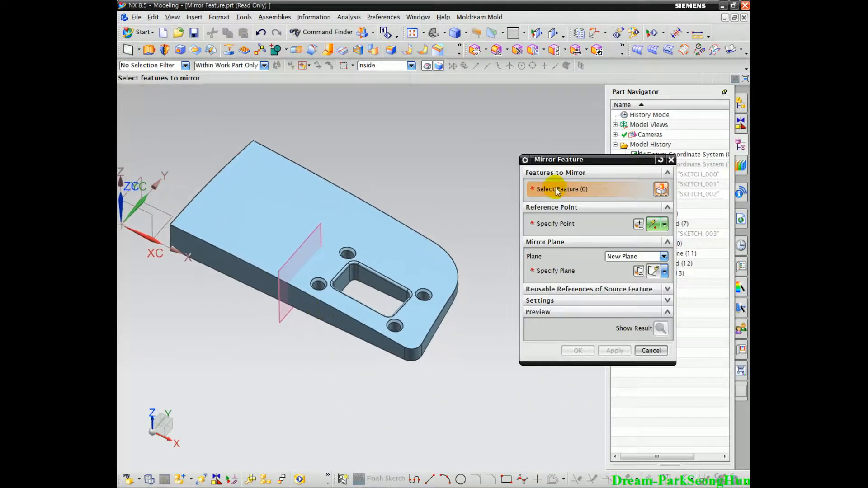
left_click_drag(565, 159, 476, 30)
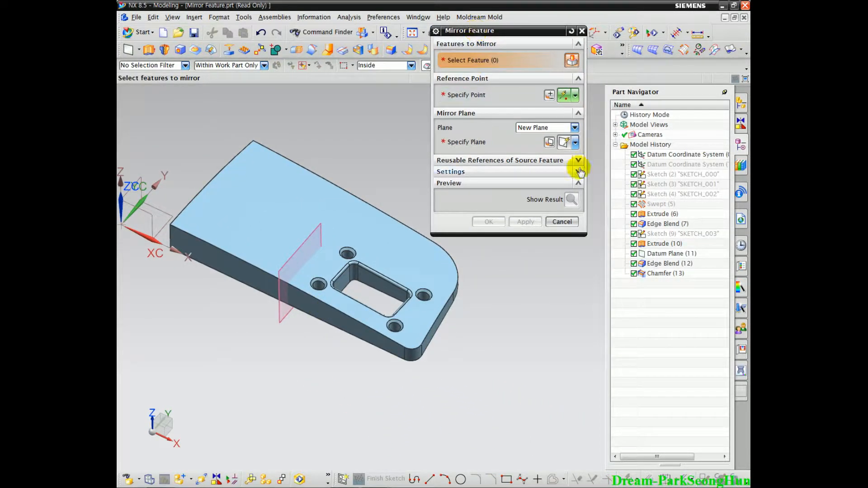
middle_click_drag(559, 297, 579, 312, "shift")
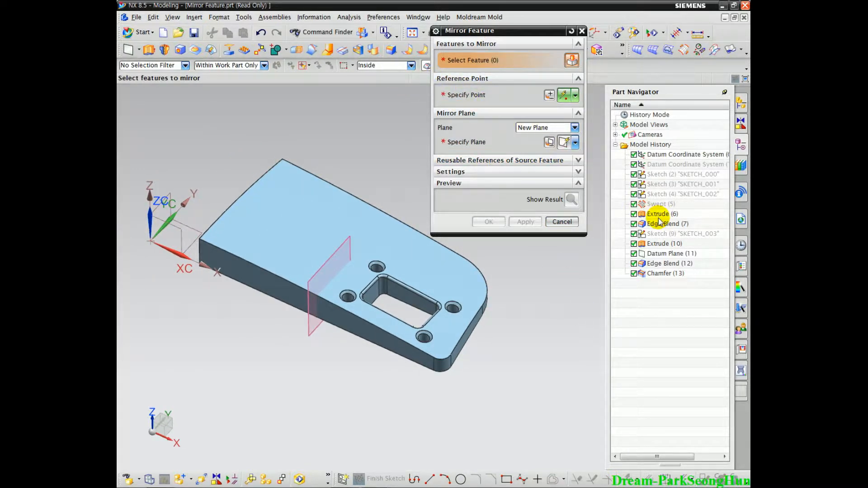
key("ctrl+shift+d")
mouse_move(678, 219)
left_mouse_down()
mouse_move(639, 218)
mouse_move(668, 206)
left_mouse_up()
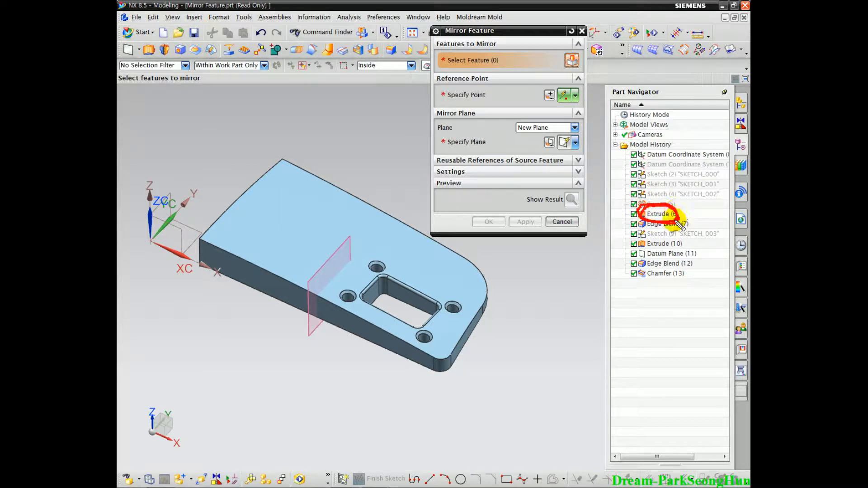
key("Escape")
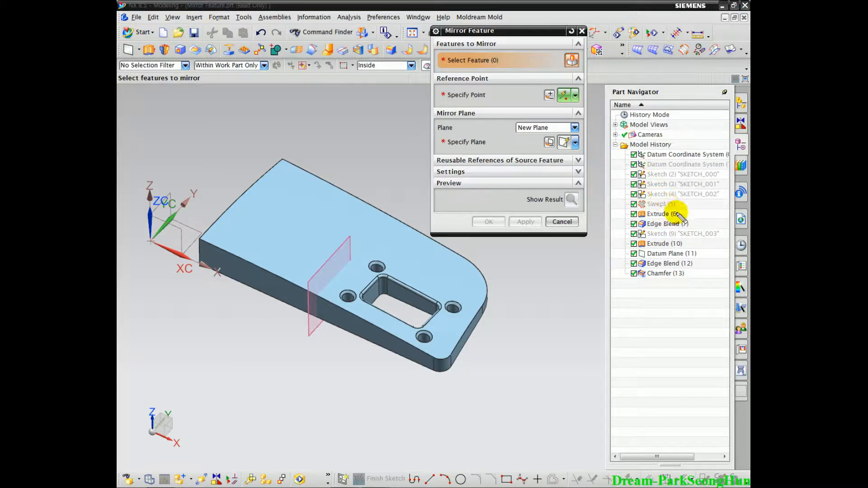
left_click_drag(641, 217, 676, 211)
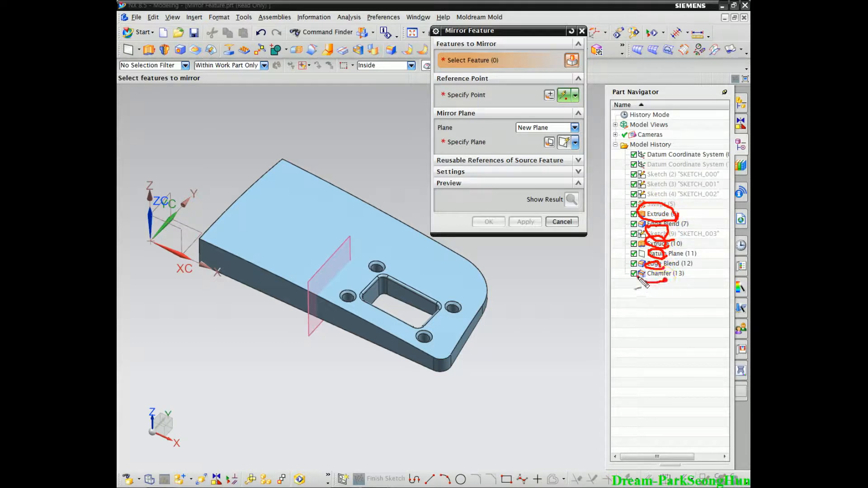
key("Escape")
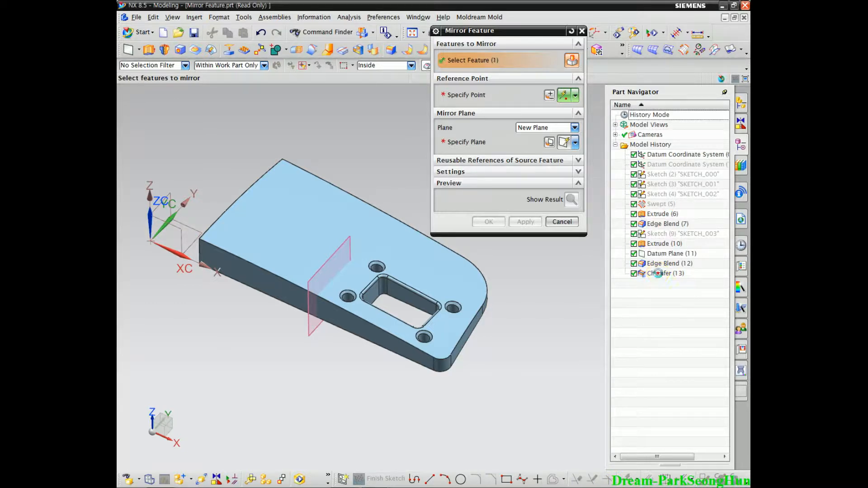
left_click(540, 44)
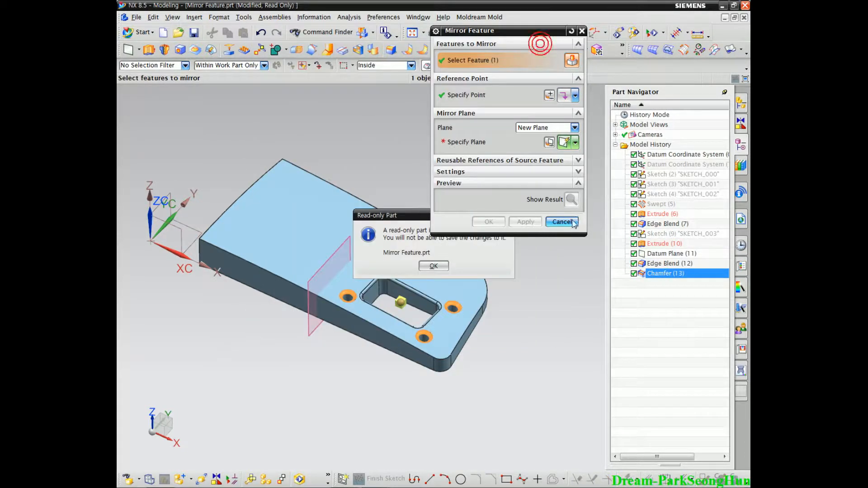
left_click(572, 223)
left_click(434, 266)
Open the parameters of the hole chamfer for review, and close them without changes.
double_click(657, 274)
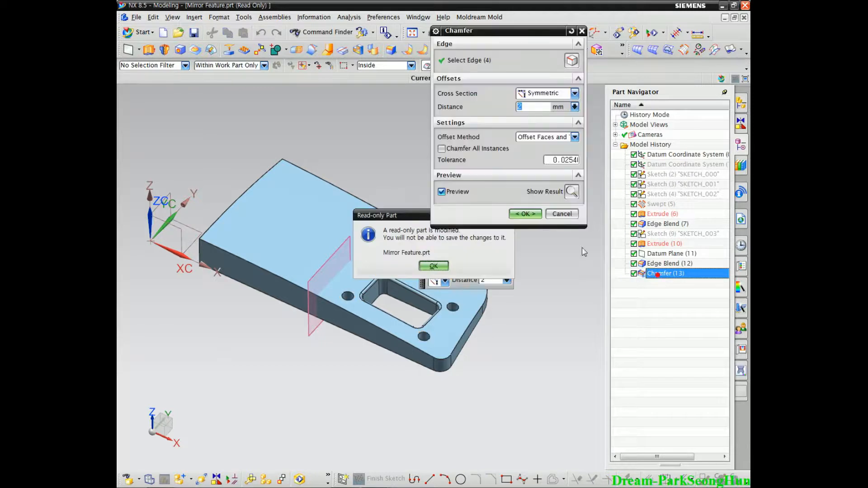
mouse_move(511, 112)
left_mouse_down()
mouse_move(532, 100)
mouse_move(535, 118)
left_mouse_up()
left_click(562, 214)
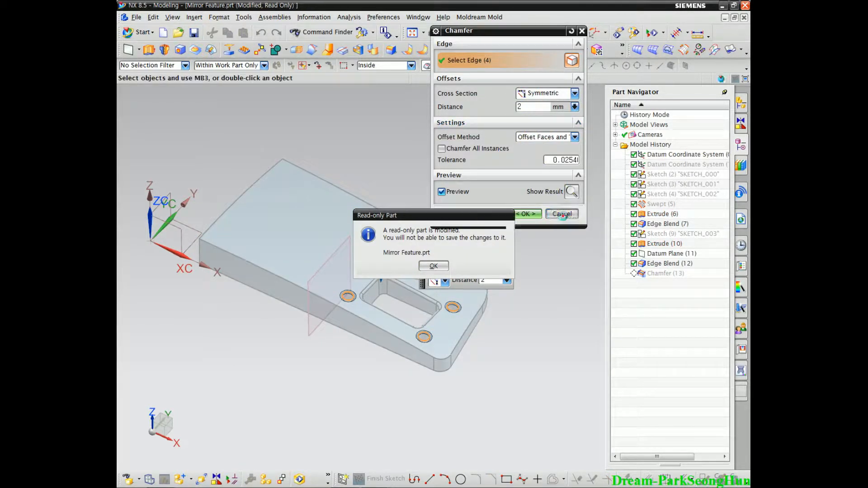
left_click(433, 266)
scroll(427, 305, "up", 5)
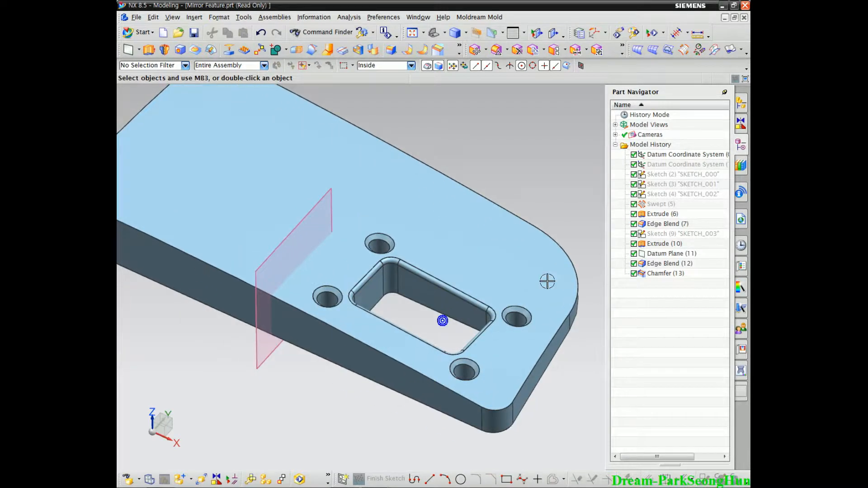
mouse_move(401, 282)
left_mouse_down()
mouse_move(278, 178)
mouse_move(244, 183)
left_mouse_up()
mouse_move(173, 220)
left_mouse_down()
mouse_move(279, 192)
mouse_move(186, 153)
left_mouse_up()
key("Escape")
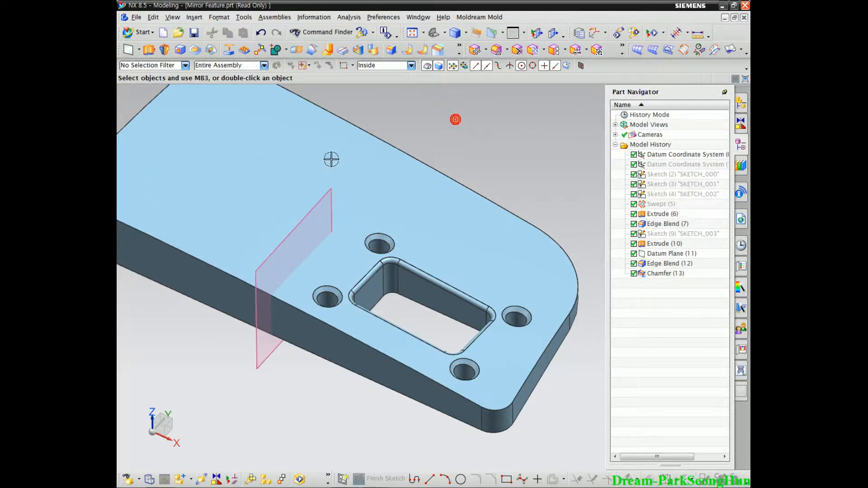
scroll(332, 159, "down", 2)
middle_click_drag(332, 159, 386, 178, "shift")
left_click(461, 115)
Start a Mirror Feature and select the extruded cut forming the rectangular pocket and four holes as the feature to mirror.
left_click(199, 18)
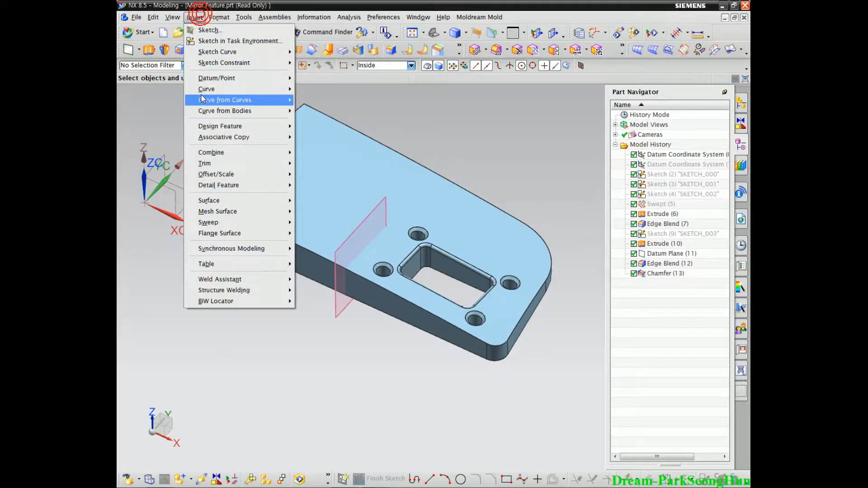
mouse_move(204, 137)
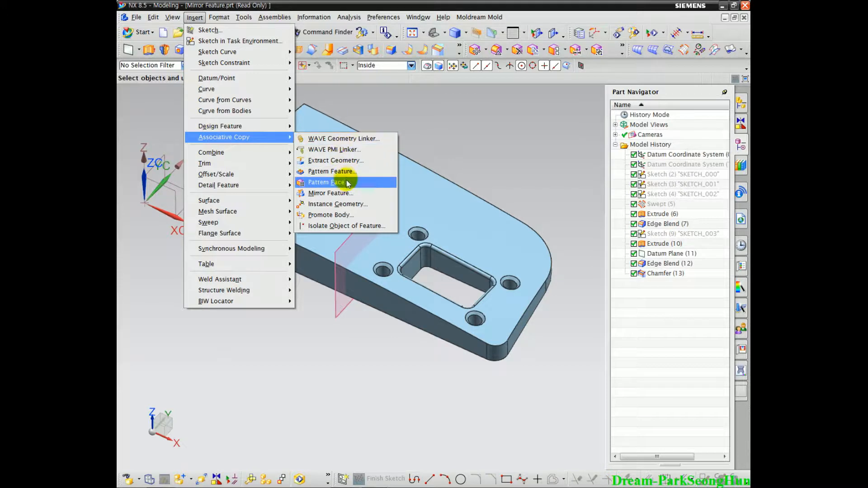
left_click(345, 194)
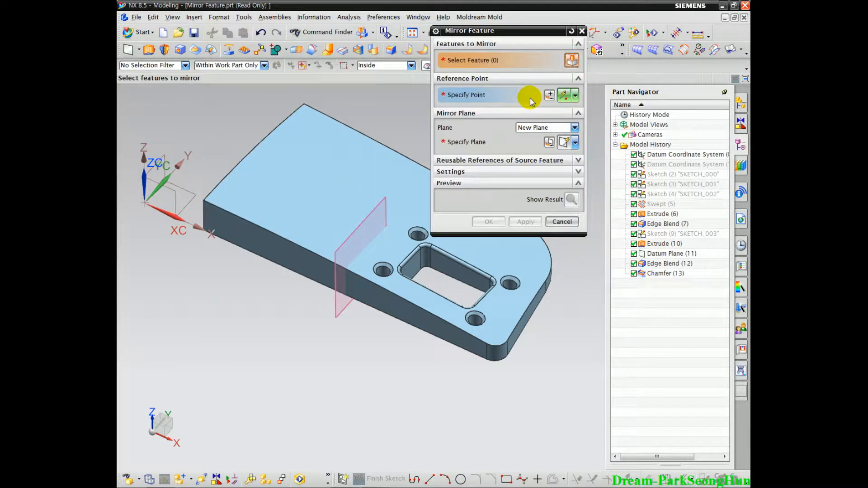
left_click_drag(501, 33, 557, 26)
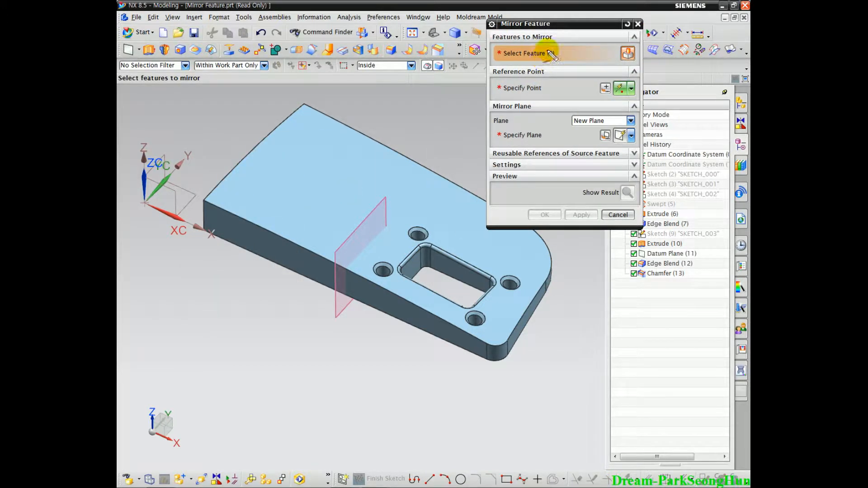
left_click_drag(491, 43, 540, 41)
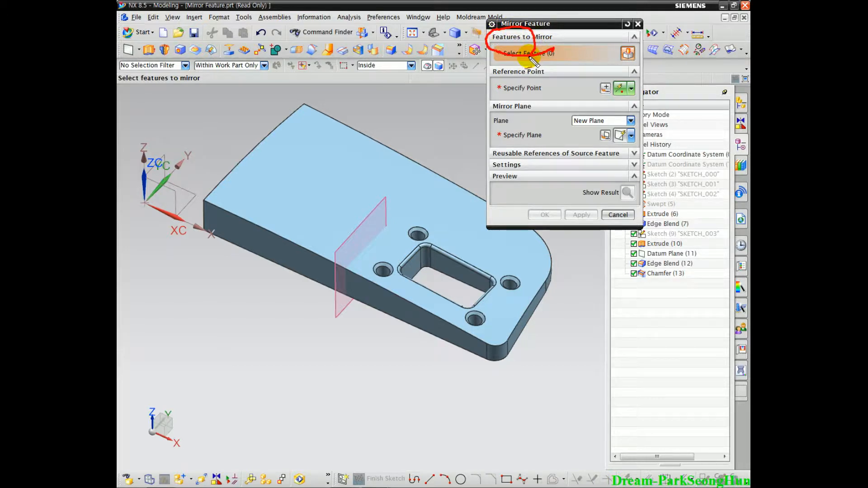
scroll(400, 276, "up", 5)
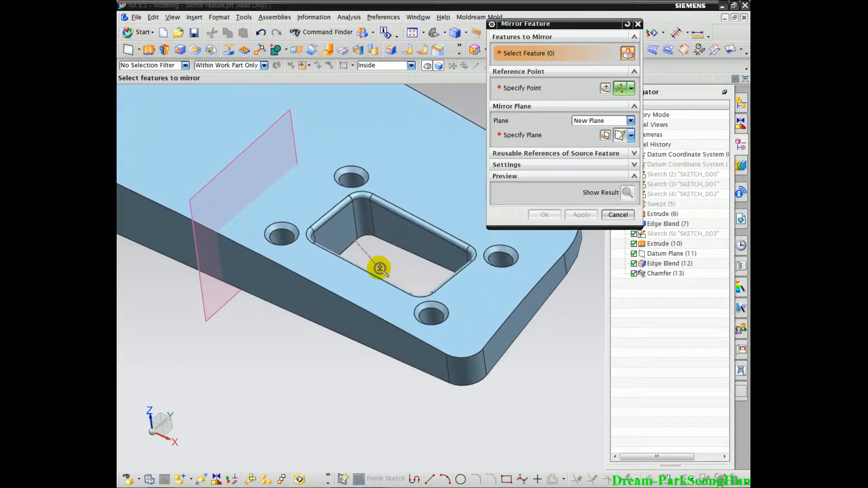
scroll(380, 268, "up", 2)
left_click(344, 212)
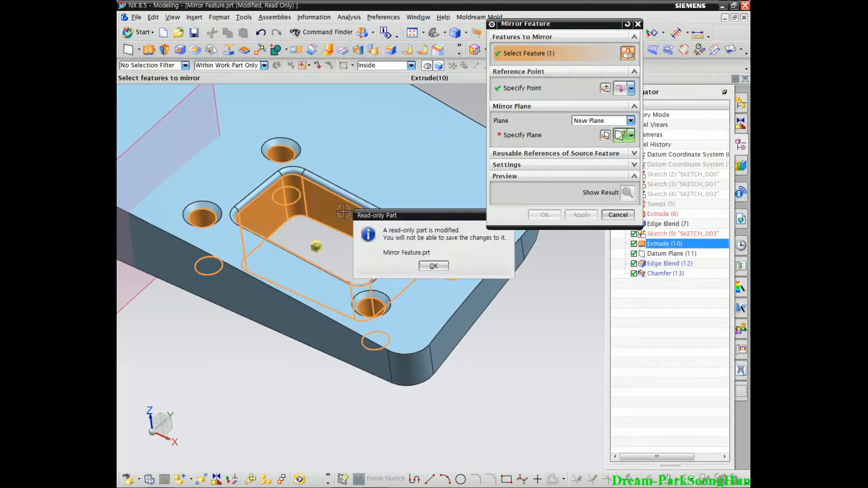
left_click(423, 266)
scroll(446, 314, "down", 5)
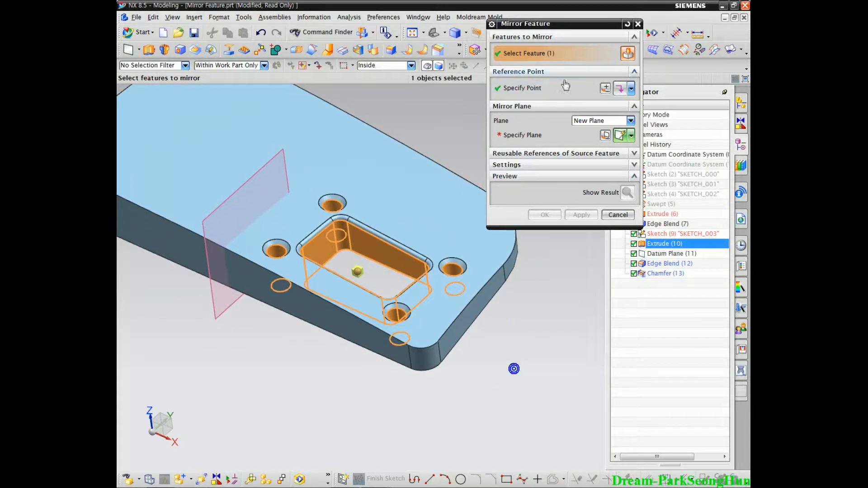
left_click_drag(579, 31, 523, 37)
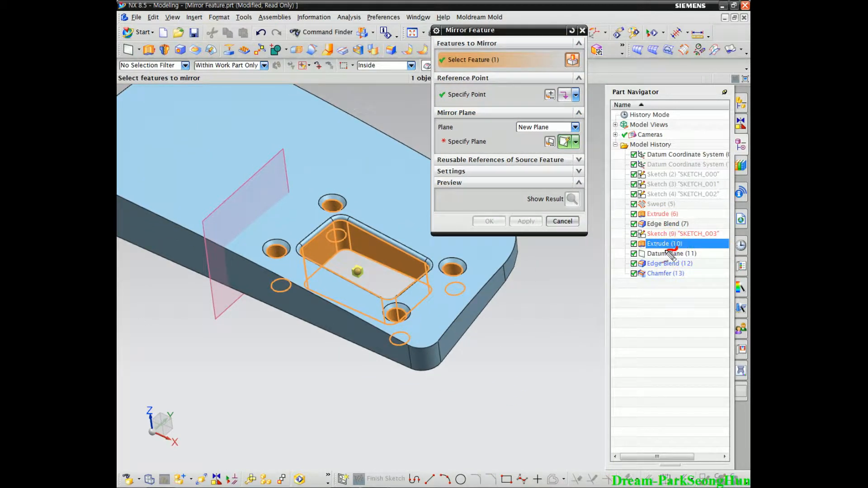
mouse_move(656, 234)
left_mouse_down()
mouse_move(674, 249)
mouse_move(642, 246)
mouse_move(676, 242)
left_mouse_up()
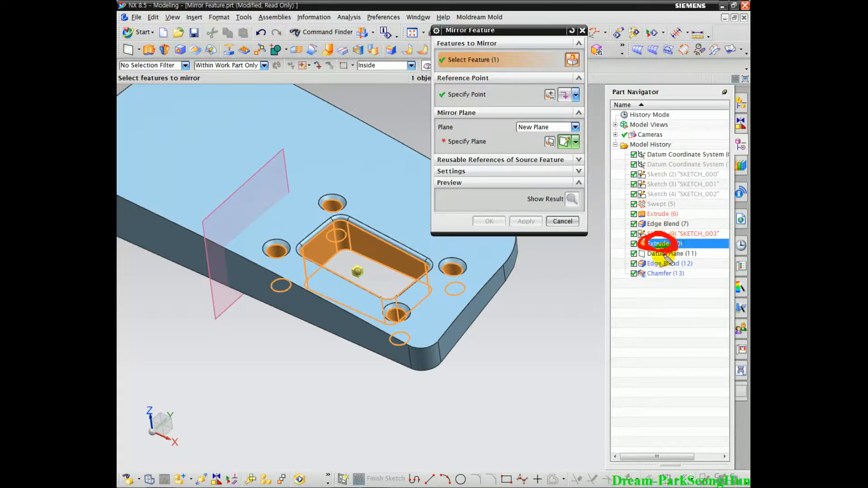
Review the reference point of the mirrored pocket cut, and collapse the Reference Point settings.
mouse_move(387, 310)
middle_mouse_down()
mouse_move(407, 326)
mouse_move(324, 273)
mouse_move(339, 306)
middle_mouse_up()
left_click(491, 95)
middle_click_drag(380, 339, 418, 329)
middle_click_drag(456, 382, 453, 362)
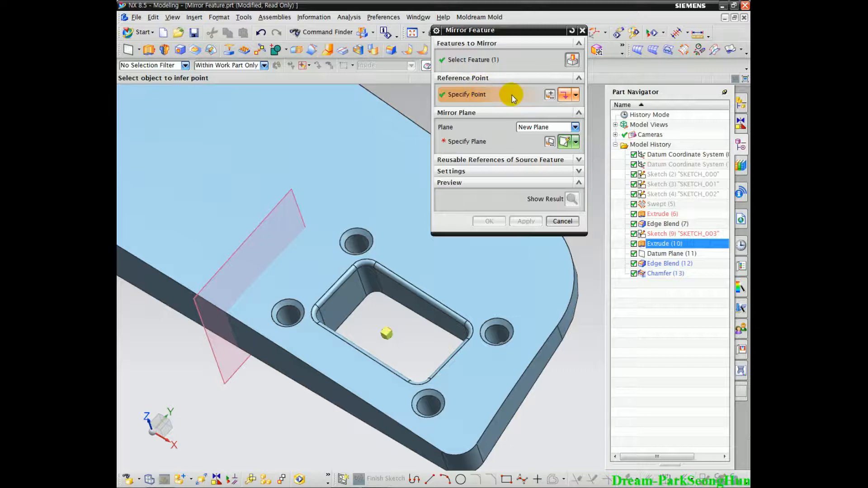
middle_click_drag(350, 279, 354, 293)
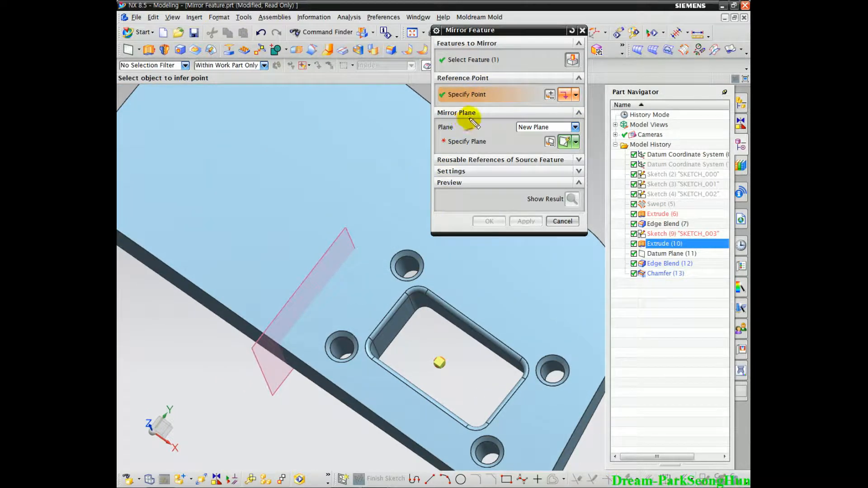
left_click_drag(423, 114, 473, 118)
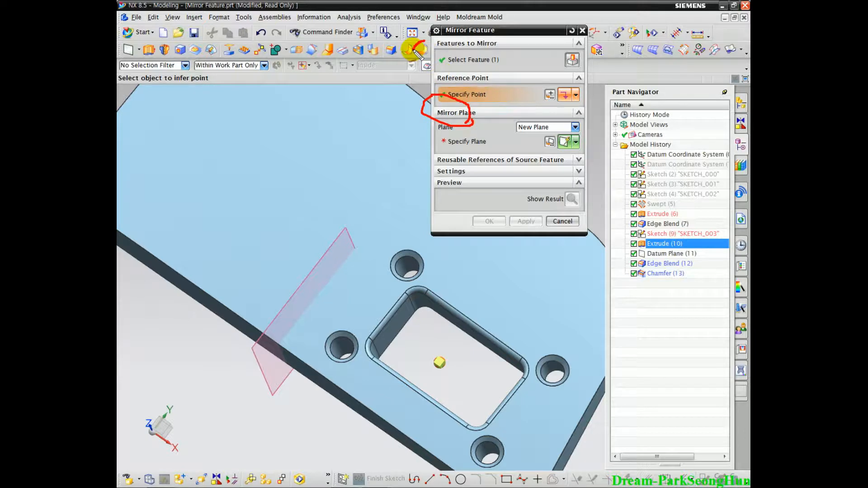
mouse_move(419, 53)
left_mouse_down()
mouse_move(460, 55)
mouse_move(475, 67)
left_mouse_up()
key("Escape")
mouse_move(512, 109)
left_mouse_down()
mouse_move(457, 69)
mouse_move(446, 105)
left_mouse_up()
key("Escape")
left_click(461, 79)
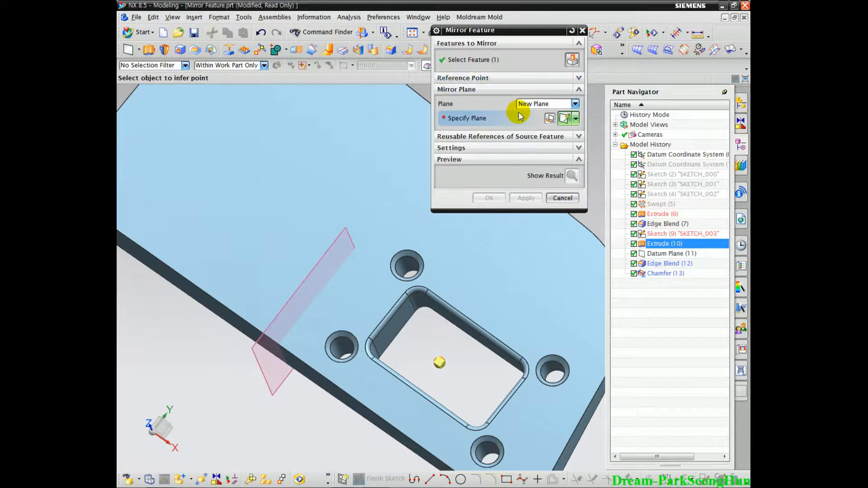
middle_click_drag(453, 342, 446, 291, "shift")
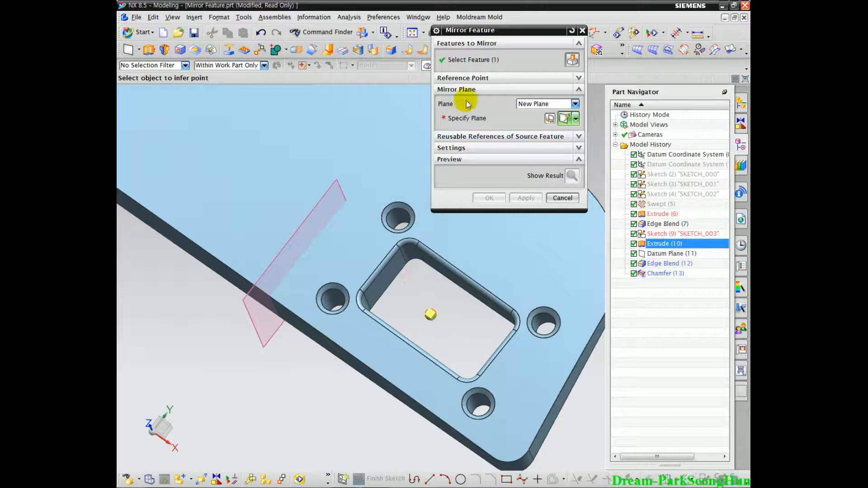
Switch the mirror plane option to Existing Plane and back to New Plane.
key("Escape")
left_click(545, 104)
left_click(541, 111)
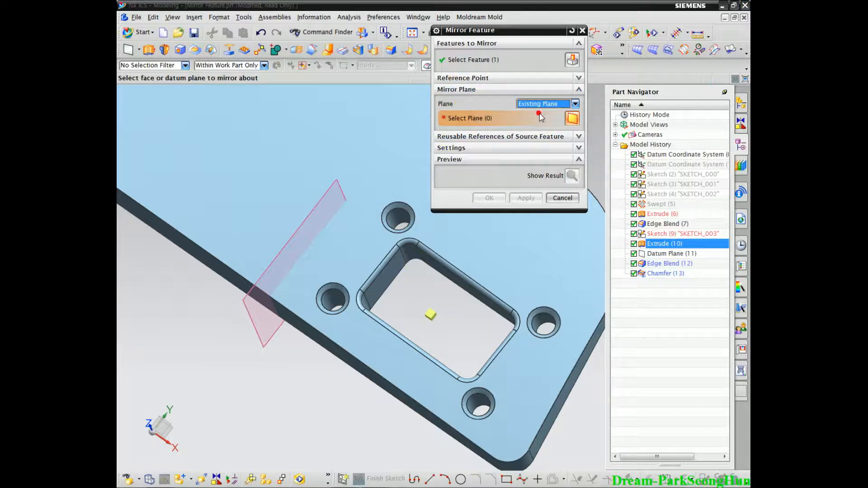
left_click(538, 123)
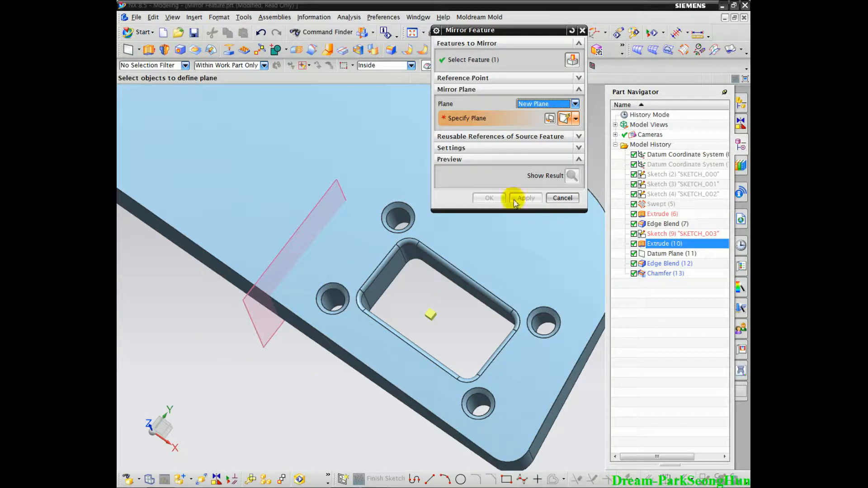
left_click(534, 122)
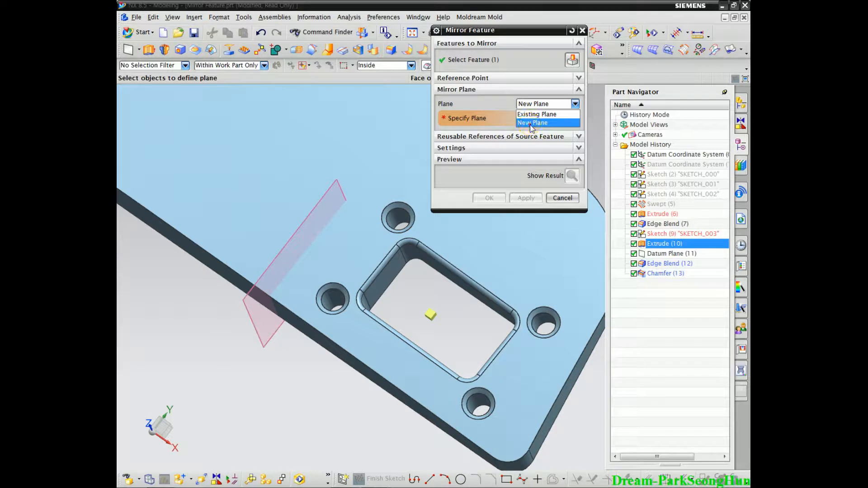
scroll(380, 378, "down", 4)
middle_click_drag(373, 337, 355, 300)
scroll(349, 296, "up", 1)
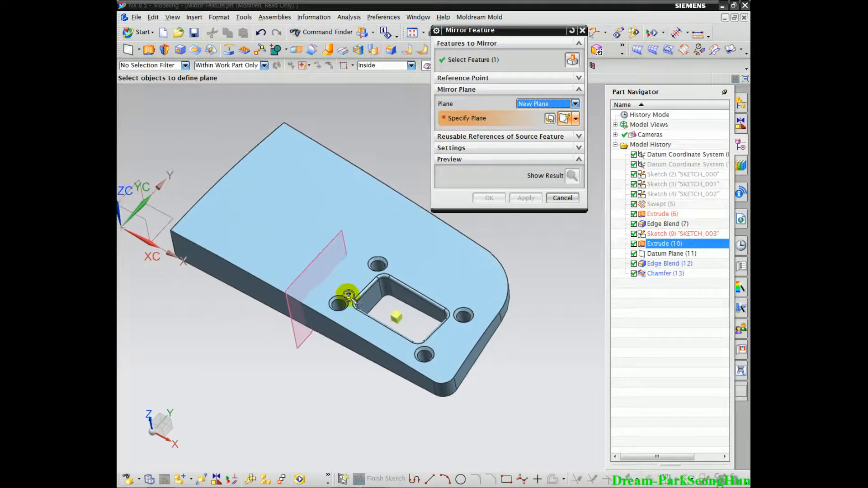
scroll(349, 295, "up", 1)
mouse_move(331, 286)
left_mouse_down()
mouse_move(330, 231)
mouse_move(344, 270)
left_mouse_up()
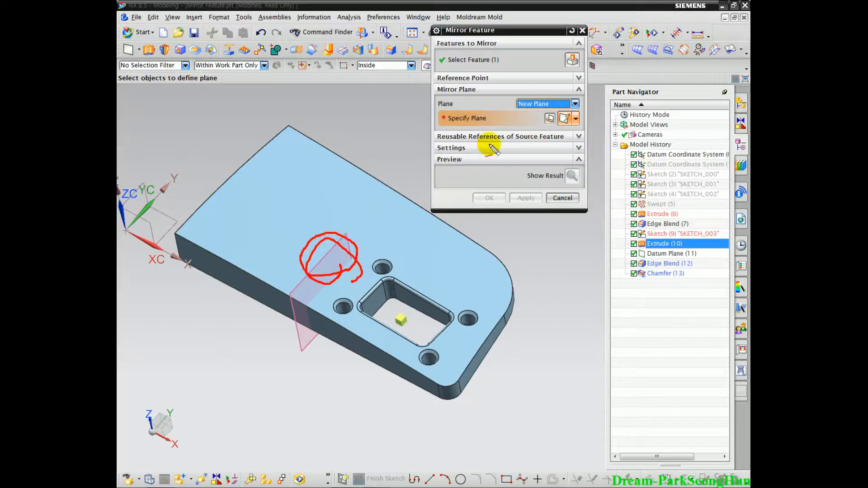
Set the mirror plane option to Existing Plane, and select the datum plane crossing the plate beside the pocket.
left_click(524, 104)
left_click(524, 114)
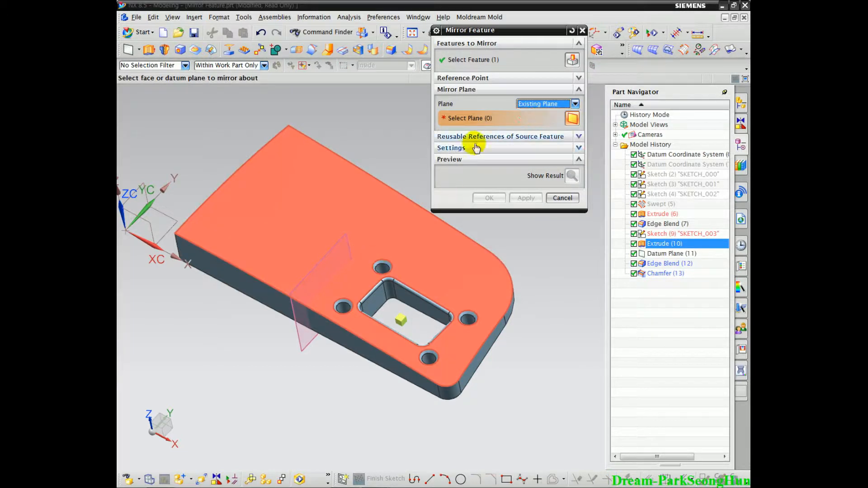
left_click(453, 137)
middle_click_drag(341, 316, 335, 207)
left_click(334, 203)
middle_click_drag(354, 336, 362, 312)
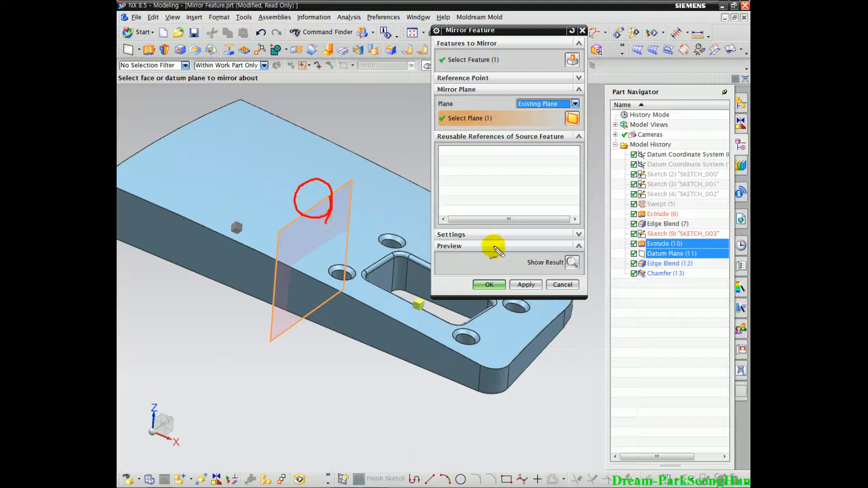
Apply the mirror of the pocket and four holes about the existing datum plane, and finish the Mirror Feature command.
left_click(502, 136)
left_click(471, 149)
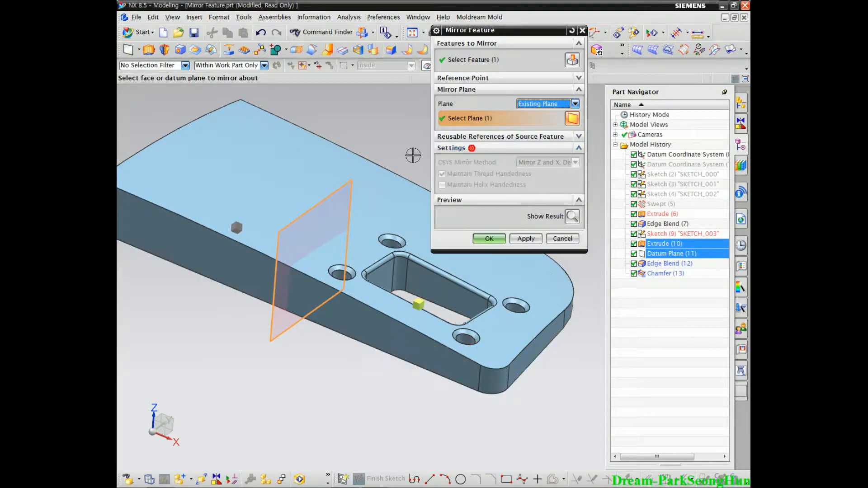
left_click(524, 243)
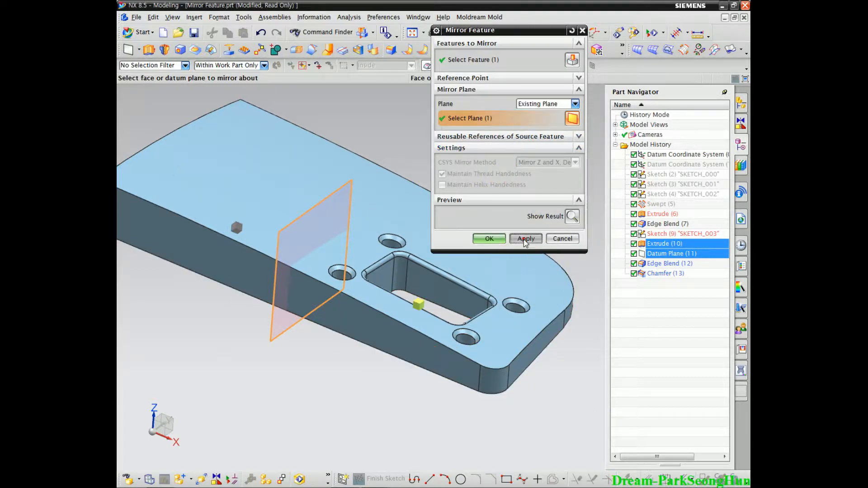
middle_click_drag(284, 264, 285, 299)
left_click(563, 238)
Compare the mirrored pocket and holes with the originals, checking for the edge blend and chamfer, and locate these features in the model history.
mouse_move(368, 272)
middle_mouse_down()
mouse_move(371, 307)
mouse_move(400, 271)
mouse_move(382, 277)
middle_mouse_up()
mouse_move(307, 243)
left_mouse_down()
mouse_move(279, 254)
mouse_move(291, 205)
mouse_move(273, 251)
left_mouse_up()
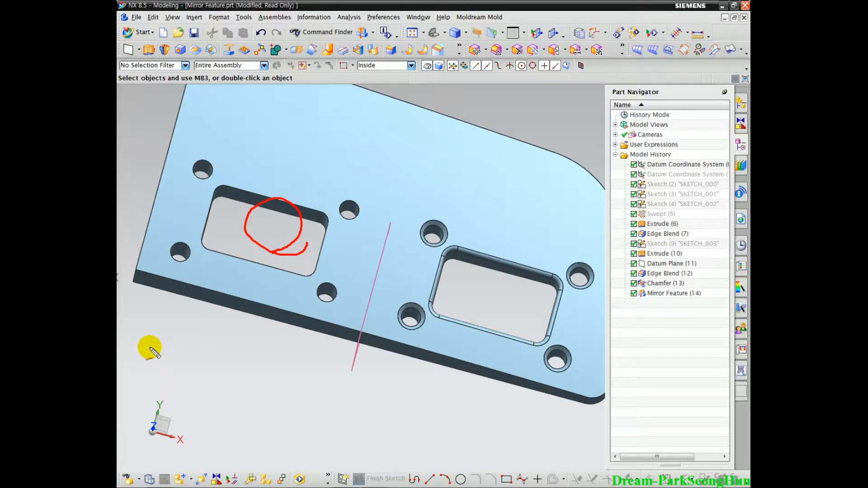
key("Escape")
mouse_move(421, 312)
middle_mouse_down()
mouse_move(404, 323)
mouse_move(425, 294)
mouse_move(383, 317)
middle_mouse_up()
scroll(427, 292, "up", 1)
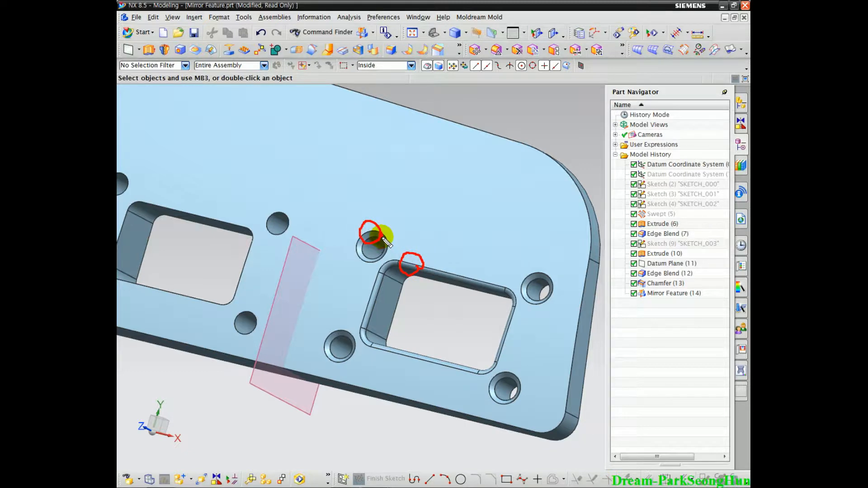
left_click_drag(257, 221, 245, 267)
key("Escape")
middle_click_drag(382, 341, 397, 307)
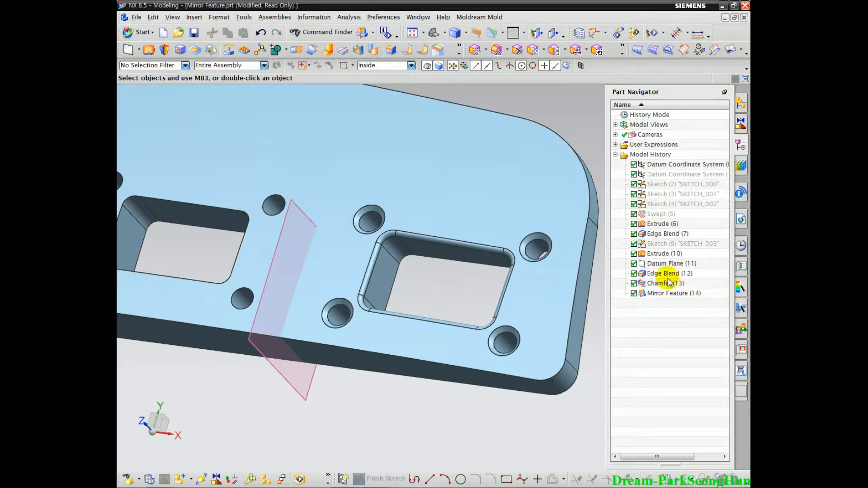
left_click_drag(625, 274, 628, 292)
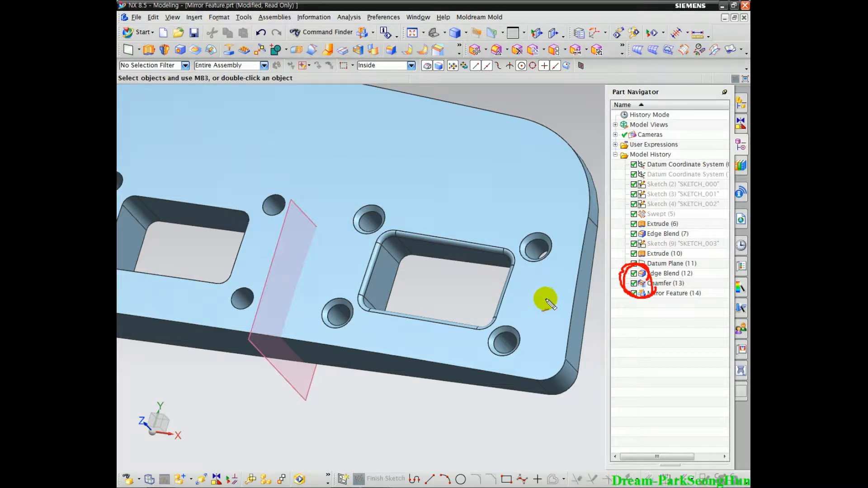
key("Escape")
left_click(657, 339)
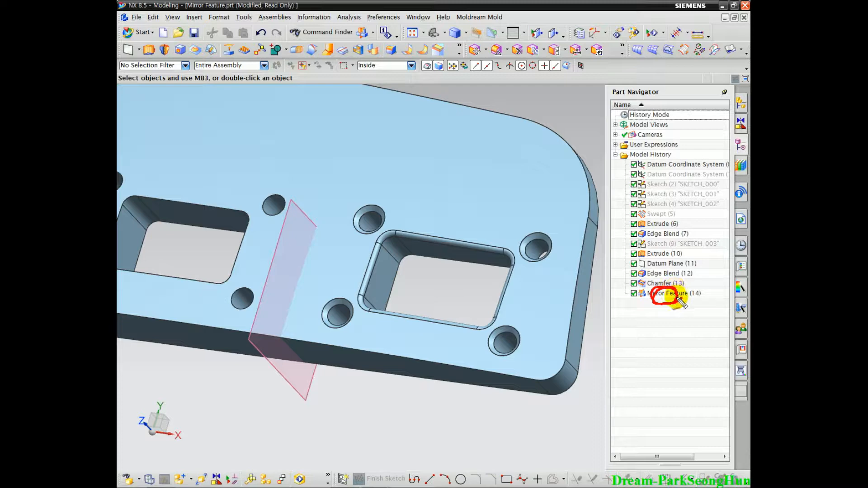
Edit the existing mirror feature to also include the chamfer on the holes and the edge blend around the pocket.
double_click(658, 295)
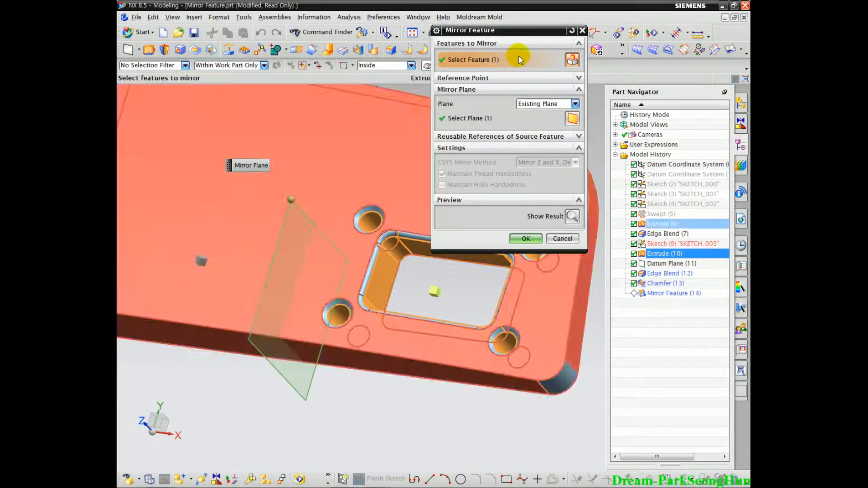
left_click_drag(470, 30, 579, 35)
scroll(435, 258, "down", 1)
scroll(436, 258, "down", 1)
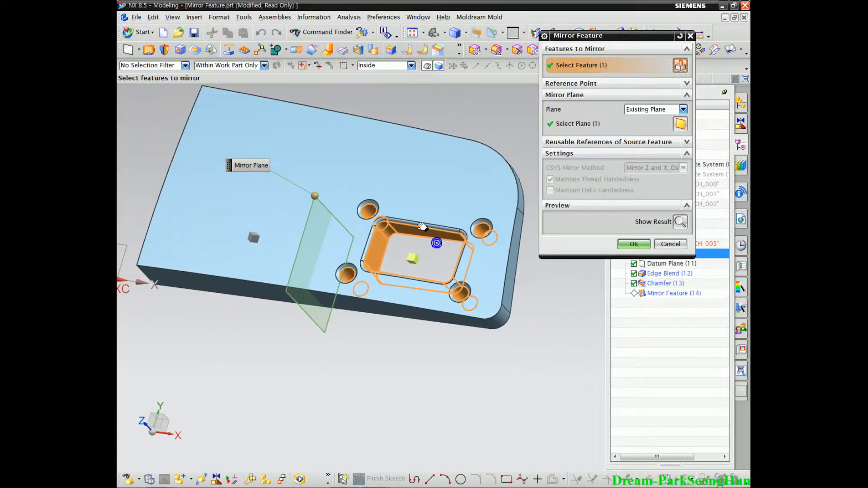
middle_click_drag(436, 242, 426, 260)
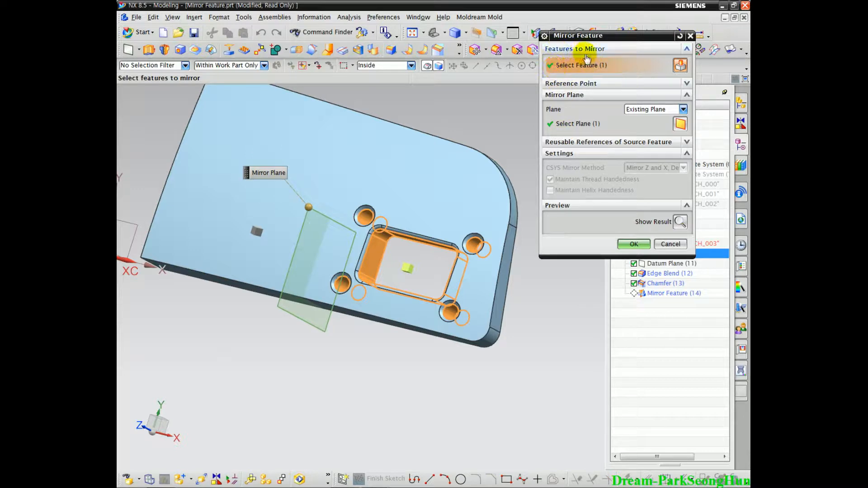
mouse_move(607, 57)
left_mouse_down()
mouse_move(601, 73)
mouse_move(541, 38)
mouse_move(615, 73)
left_mouse_up()
key("Escape")
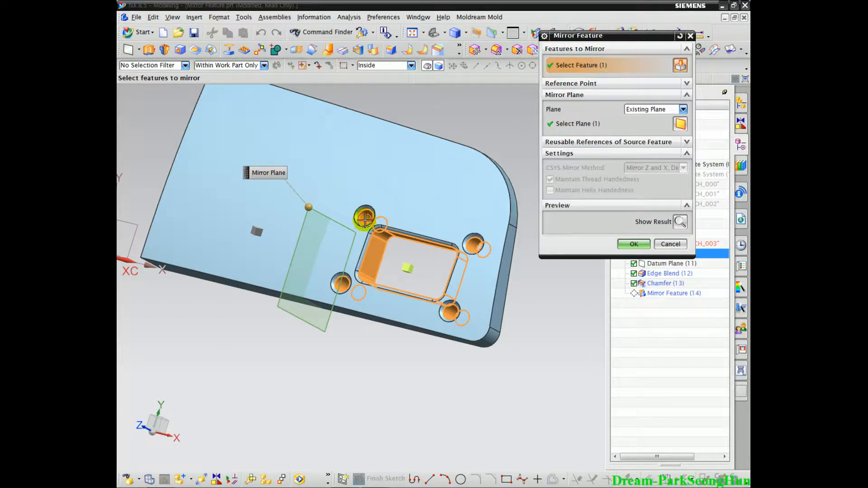
scroll(364, 219, "up", 4)
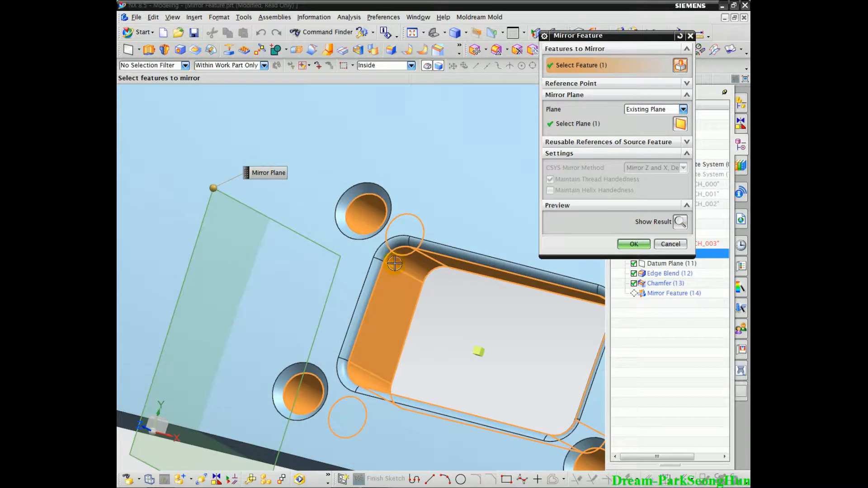
left_click(370, 189)
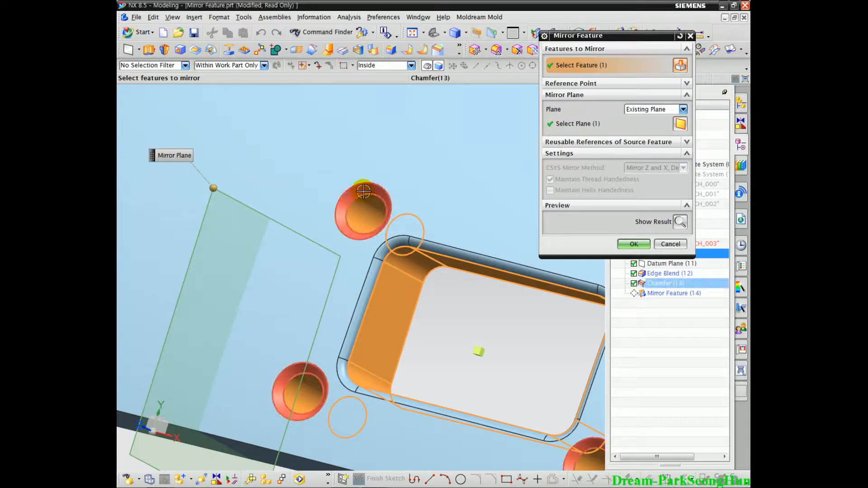
left_click(427, 246)
scroll(477, 361, "down", 4)
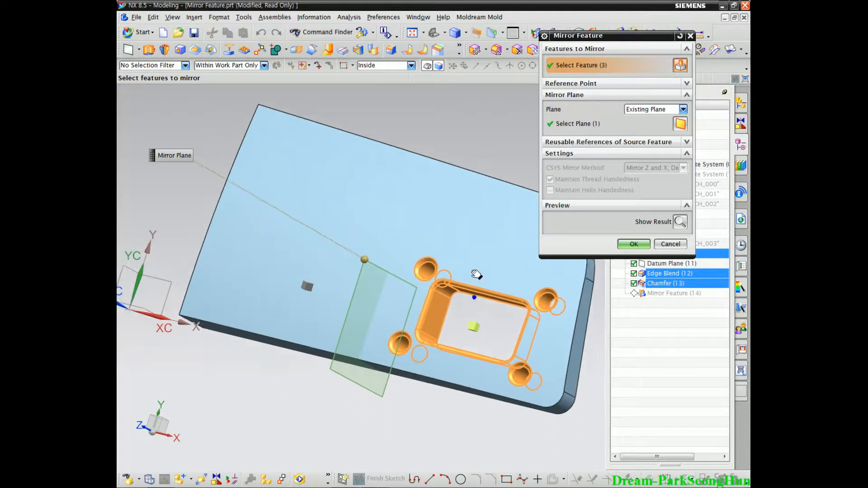
left_click(634, 244)
Inspect the updated mirror result, and examine the curved top profile of the plate in a straight side view.
middle_click_drag(380, 289, 380, 333)
scroll(343, 291, "up", 4)
scroll(342, 231, "down", 3)
middle_click_drag(497, 192, 393, 344)
key("F8")
middle_click_drag(372, 380, 368, 329)
key("F8")
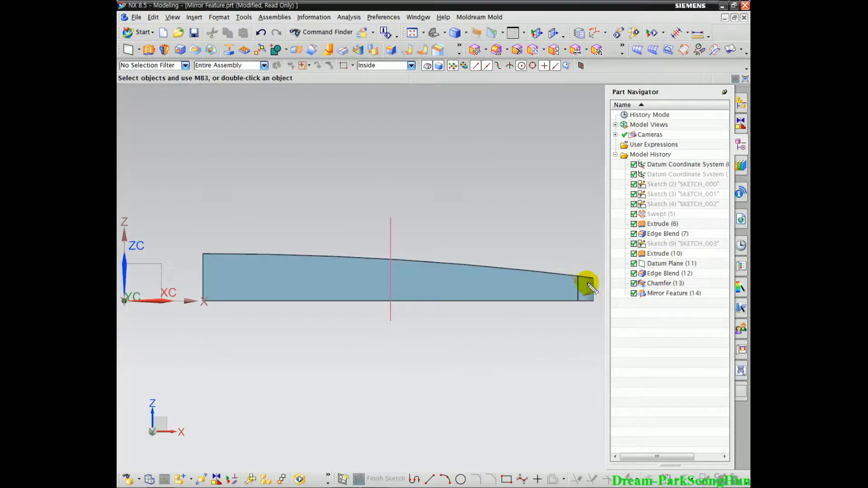
mouse_move(557, 272)
left_mouse_down()
mouse_move(373, 251)
mouse_move(164, 253)
left_mouse_up()
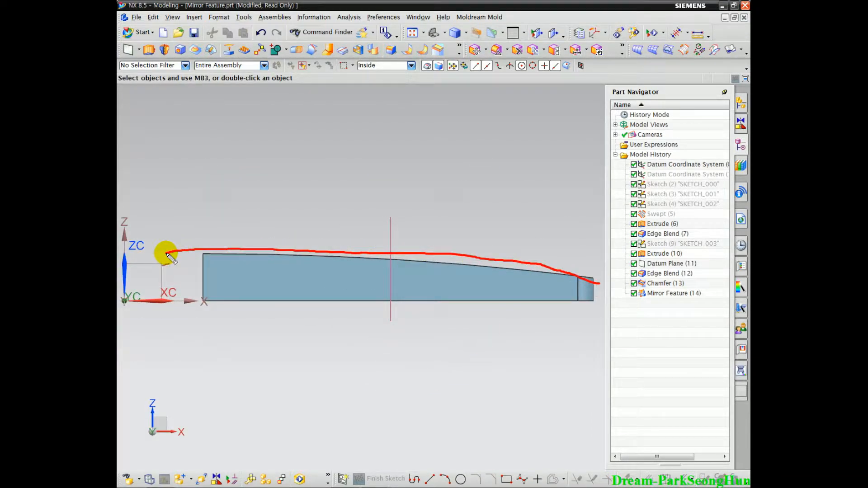
left_click_drag(212, 150, 494, 148)
key("Escape")
middle_click_drag(413, 300, 444, 301)
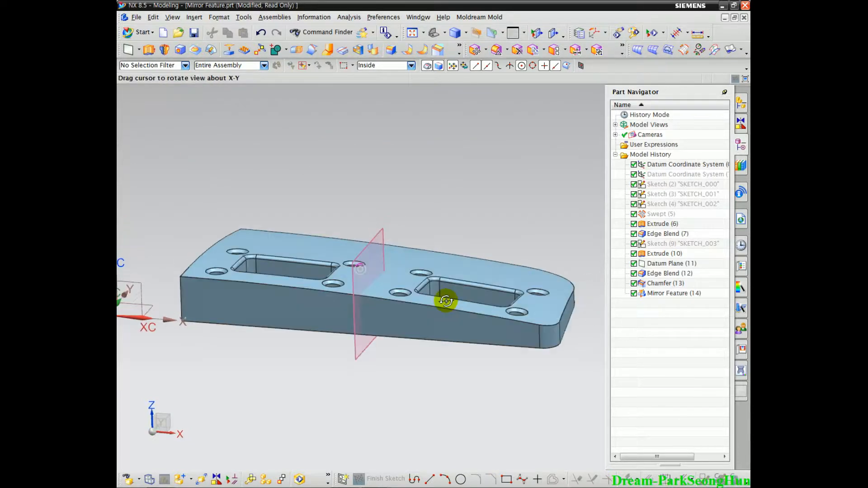
Compare the blended pocket edges and chamfered holes on both sides of the datum plane across the sloping top face.
scroll(483, 335, "up", 6)
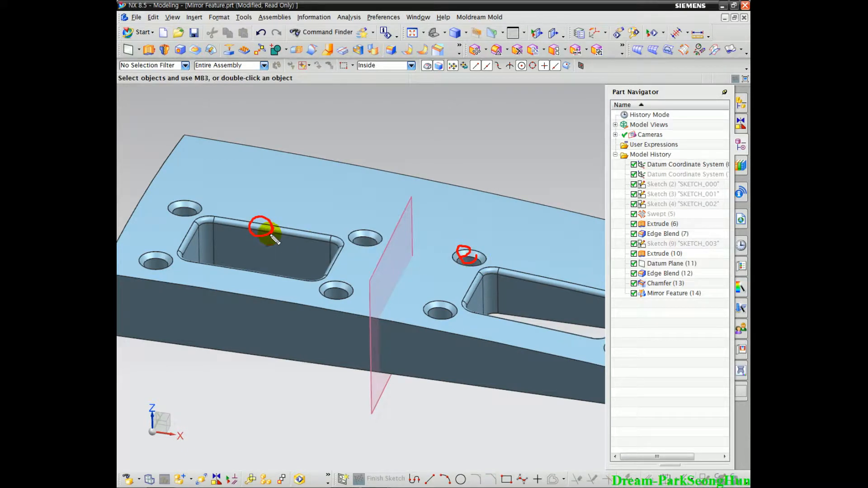
key("Escape")
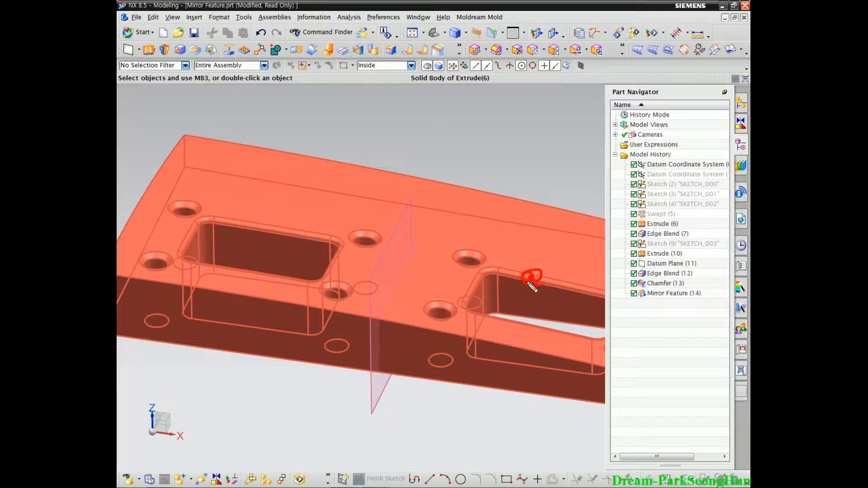
key("Escape")
left_click(502, 168)
middle_click_drag(495, 181, 447, 245)
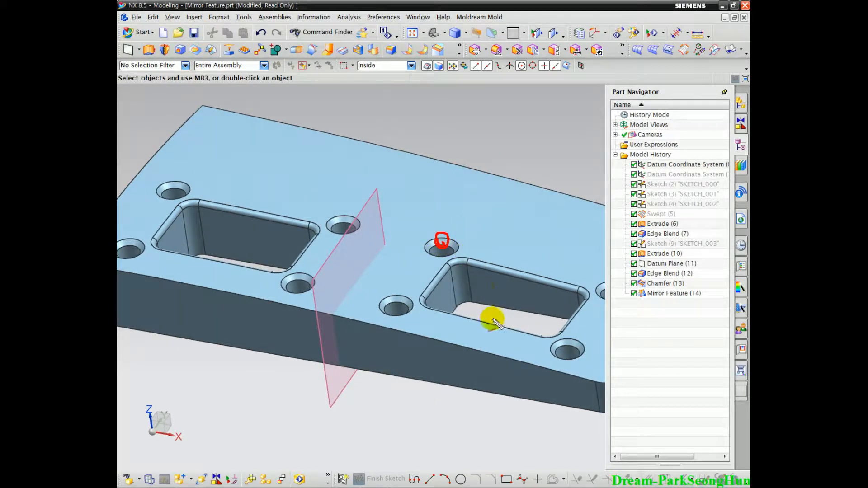
left_click_drag(366, 229, 251, 221)
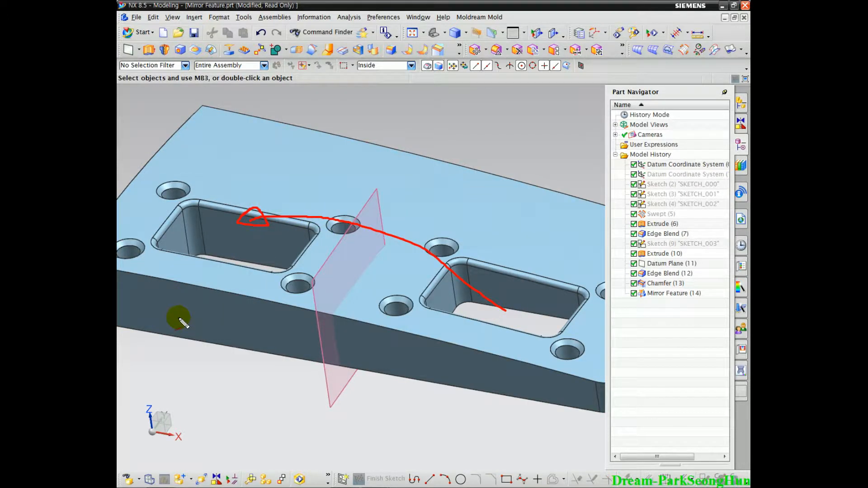
key("Escape")
middle_click_drag(405, 419, 424, 358)
left_click_drag(162, 208, 243, 203)
mouse_move(499, 235)
left_mouse_down()
mouse_move(194, 200)
mouse_move(341, 208)
mouse_move(486, 242)
left_mouse_up()
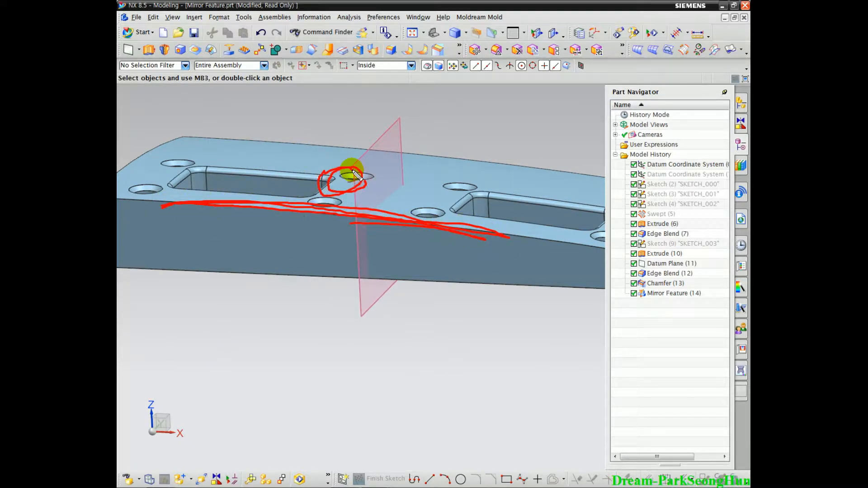
mouse_move(316, 274)
middle_mouse_down()
mouse_move(353, 305)
mouse_move(272, 222)
middle_mouse_up()
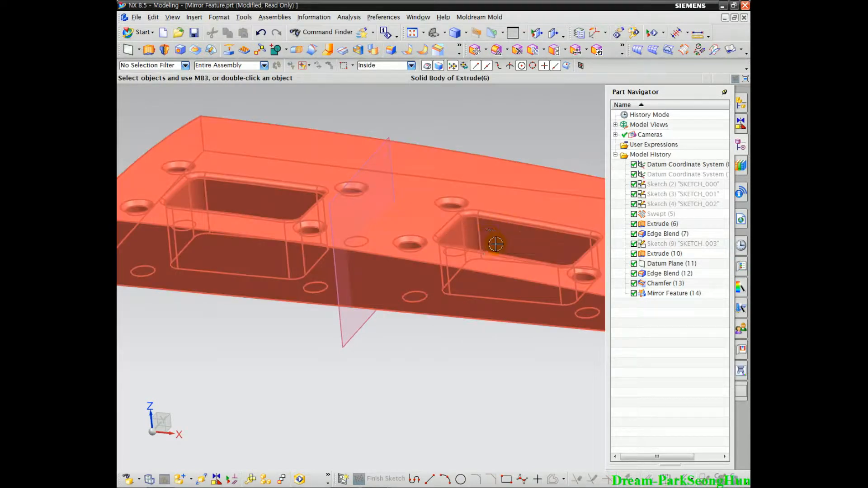
Open the plate's base extrude to review its limits, and cancel the edit.
left_click(675, 273)
left_click(674, 243)
left_click(667, 233)
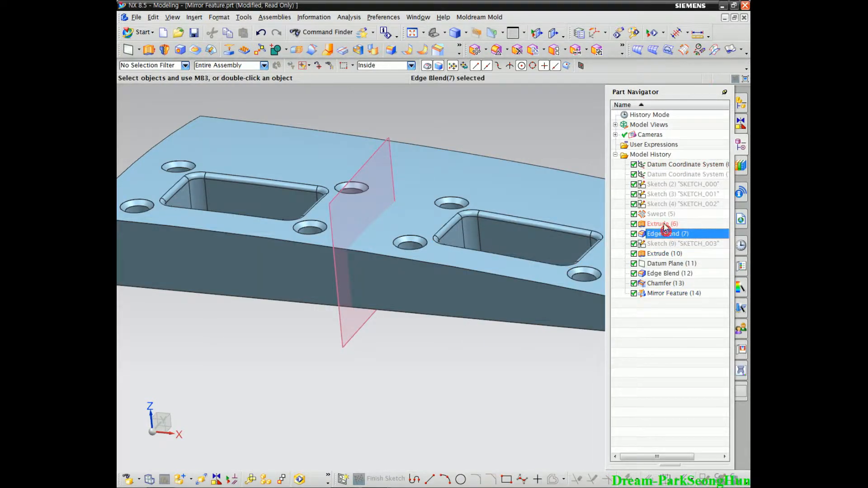
double_click(662, 223)
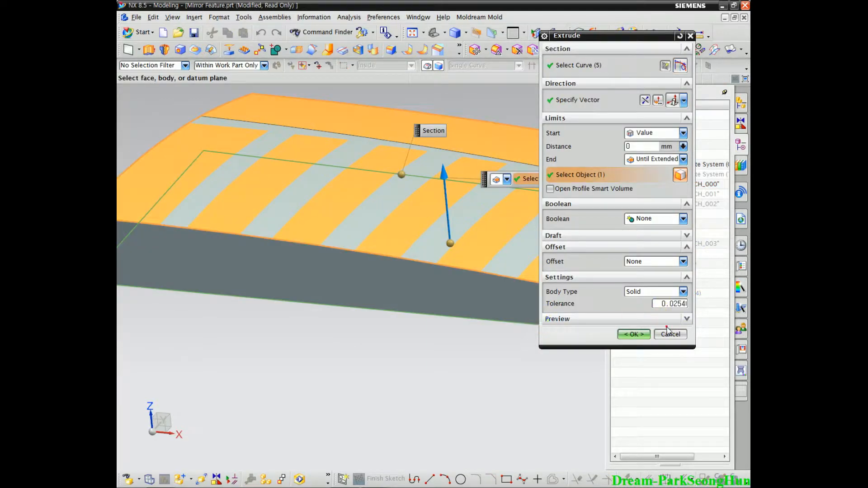
left_click(670, 335)
Open the subtracting extrude of the pocket and holes for editing, and examine its end distance and direction.
double_click(660, 253)
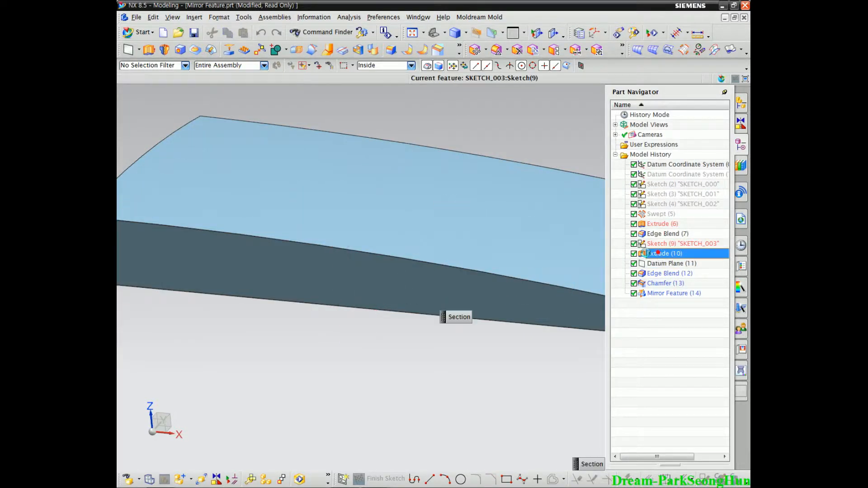
middle_click_drag(406, 375, 337, 401, "shift")
scroll(353, 371, "down", 5)
middle_click_drag(410, 263, 423, 300, "shift")
scroll(423, 299, "up", 4)
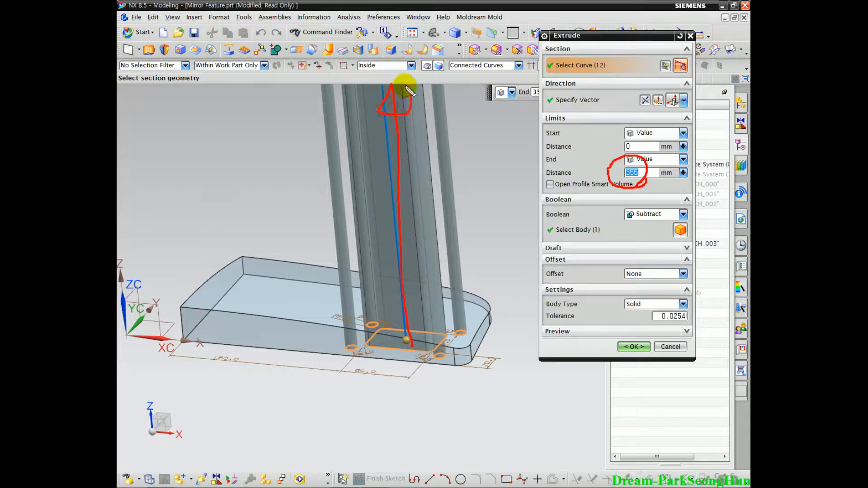
middle_click_drag(426, 365, 434, 343)
scroll(426, 344, "up", 4)
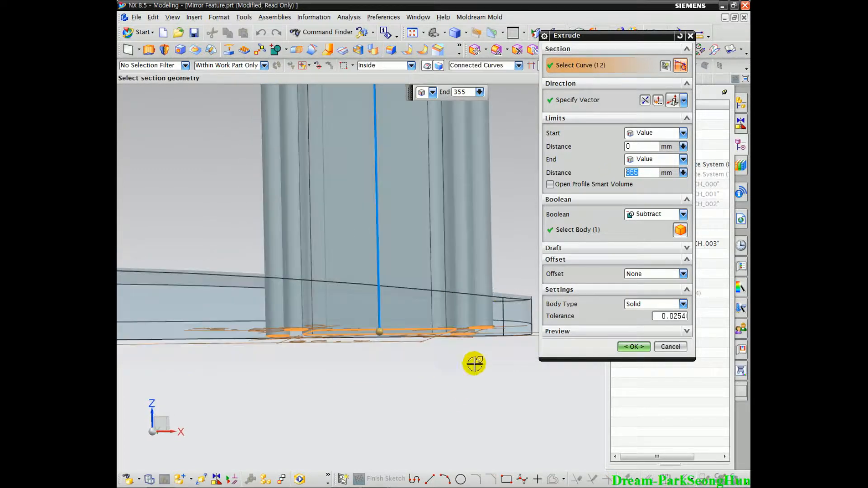
Check how the cut's extent compares with the plate's varying height along its length, and accept the extrude.
left_click_drag(499, 294, 504, 297)
mouse_move(350, 271)
left_mouse_down()
mouse_move(268, 270)
mouse_move(492, 298)
left_mouse_up()
key("Escape")
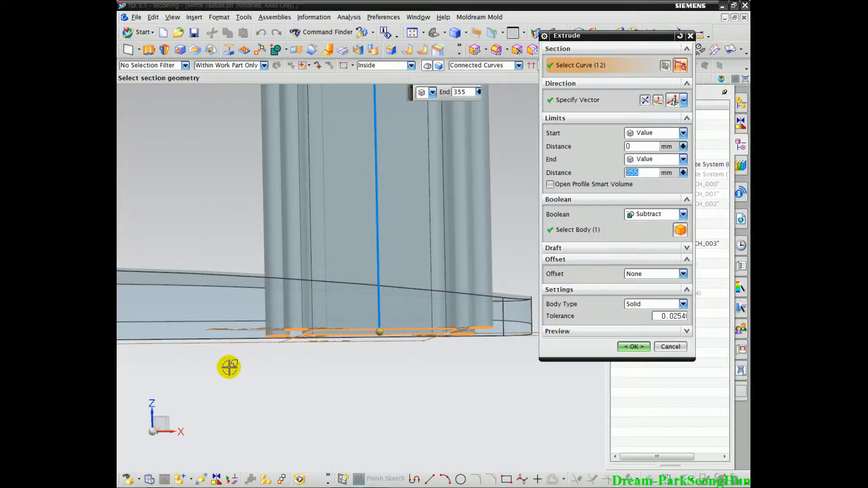
middle_click_drag(210, 369, 375, 374, "shift")
left_click_drag(189, 286, 334, 283)
key("Escape")
middle_click_drag(503, 347, 296, 350, "shift")
scroll(297, 350, "down", 2)
mouse_move(425, 337)
left_mouse_down()
mouse_move(307, 367)
mouse_move(395, 303)
mouse_move(346, 370)
left_mouse_up()
key("Escape")
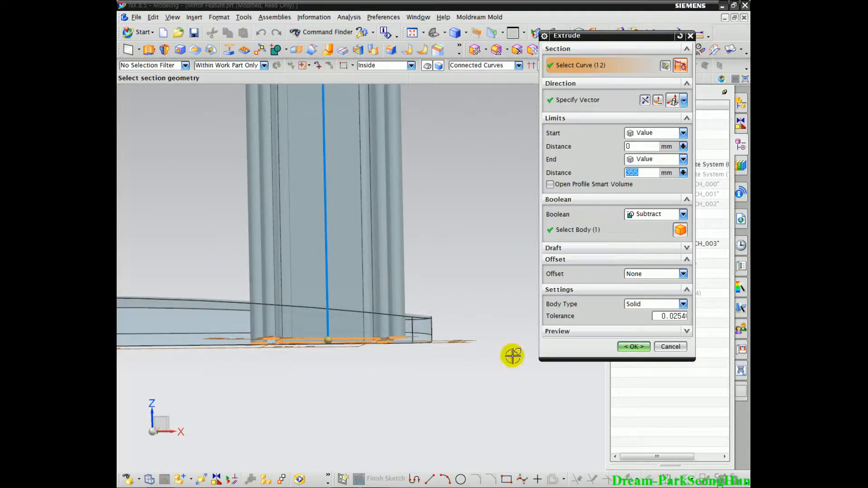
left_click(637, 346)
middle_click_drag(350, 359, 459, 364, "shift")
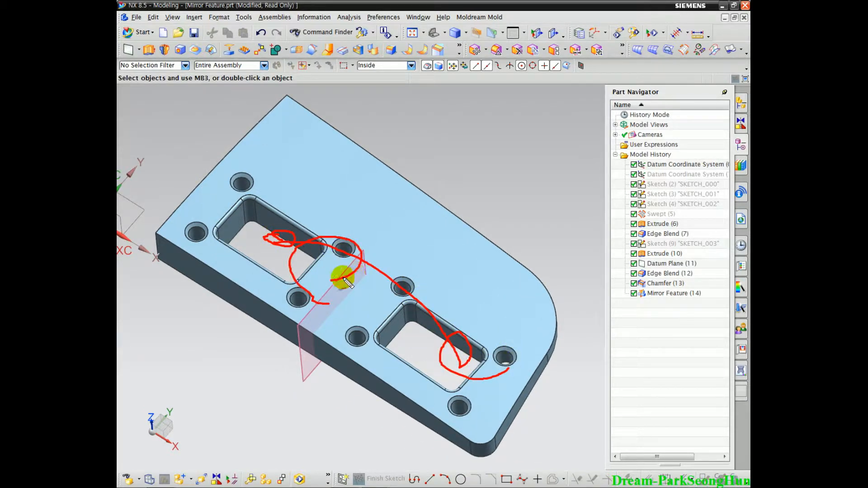
key("Escape")
scroll(326, 353, "up", 3)
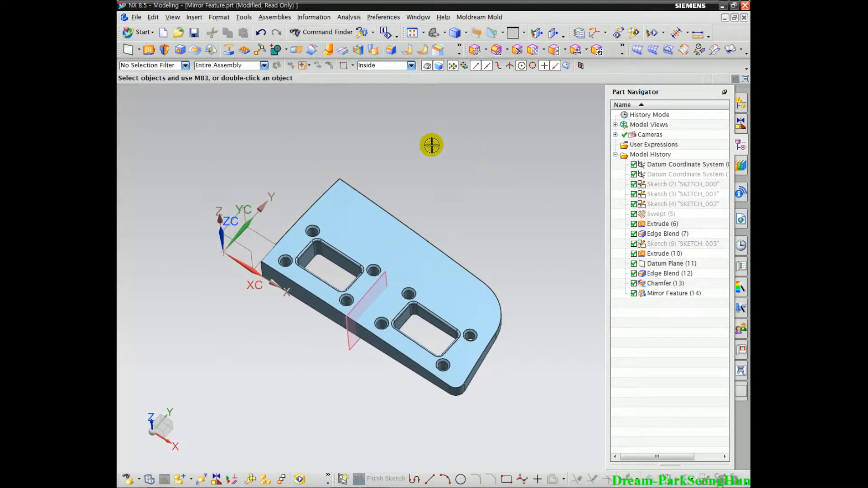
Open the part file Mirror_Feature_01.prt from the 10,Associative Copy folder.
left_click(181, 34)
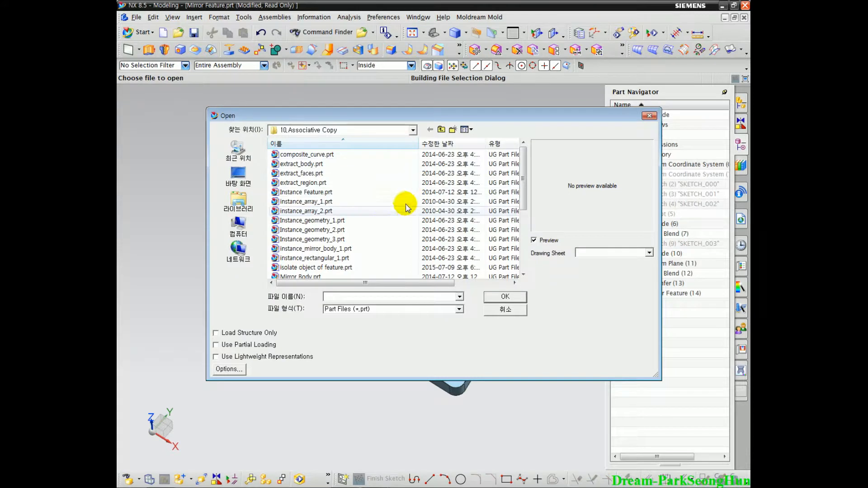
left_click(388, 211)
scroll(391, 222, "down", 2)
scroll(391, 224, "down", 2)
left_click(343, 220)
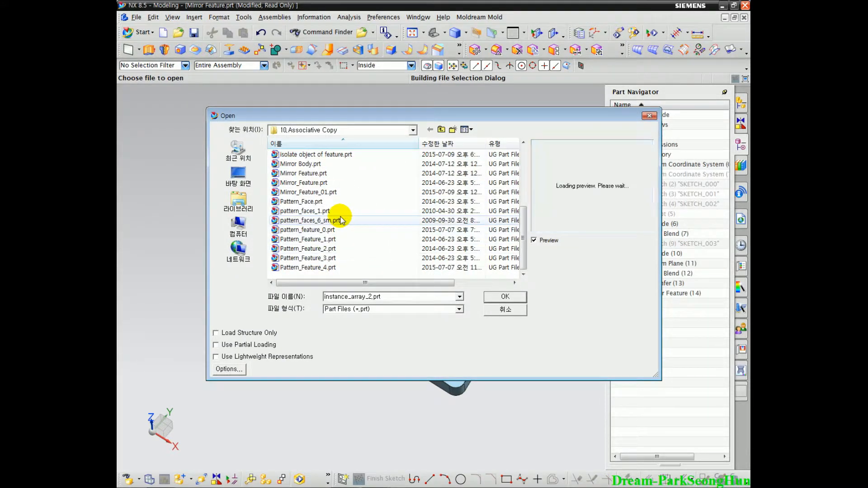
left_click(329, 201)
left_click(330, 191)
left_click(329, 182)
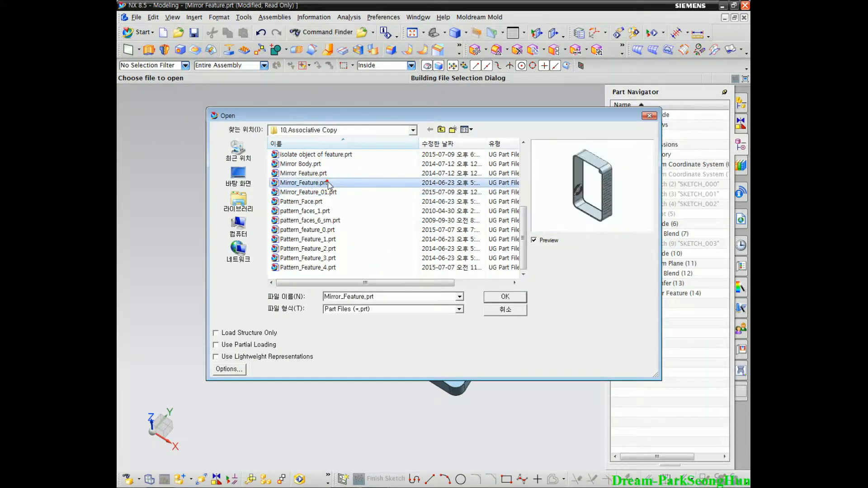
left_click(330, 192)
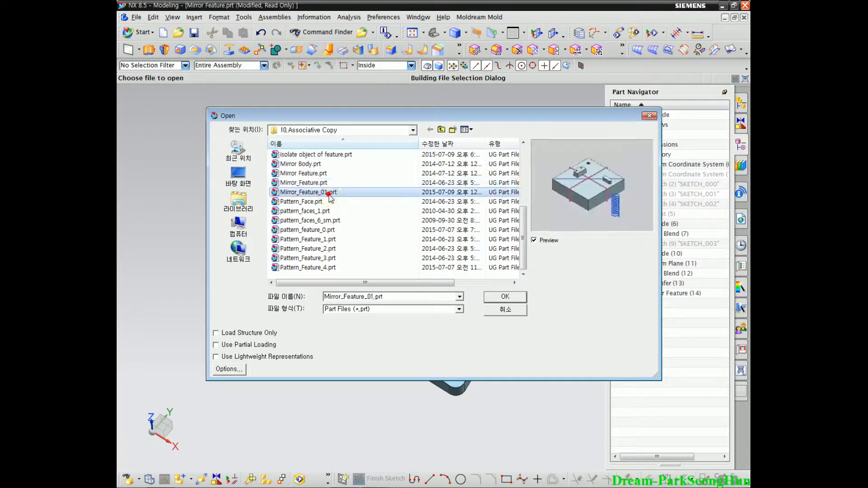
left_click(508, 300)
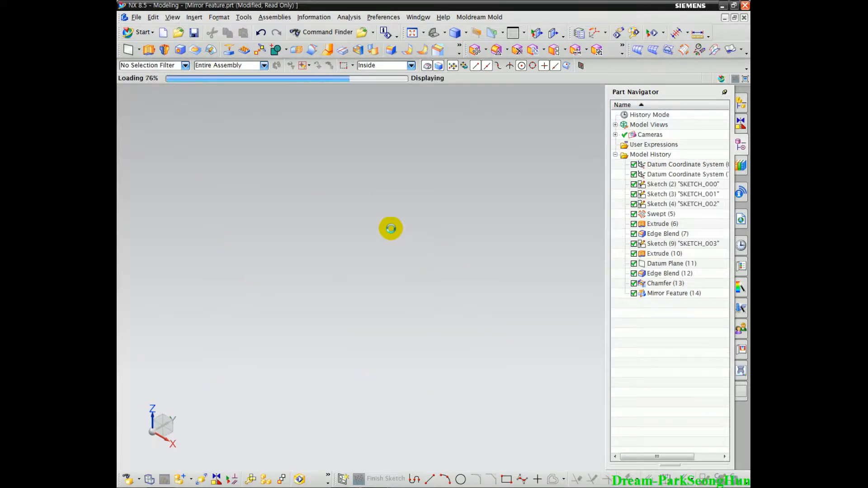
Examine the block's crossing datum planes, the two datum coordinate systems and the coils of the helix beside the block.
middle_click_drag(407, 293, 359, 271)
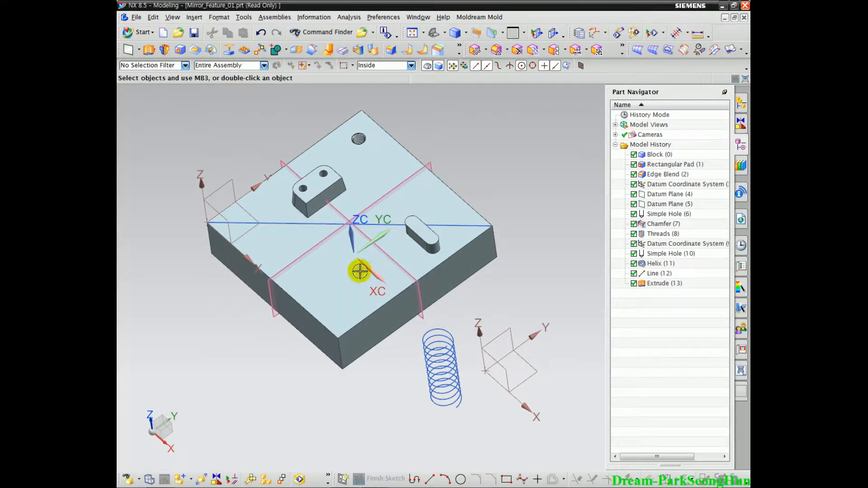
left_click_drag(360, 188, 374, 223)
left_click_drag(552, 383, 413, 369)
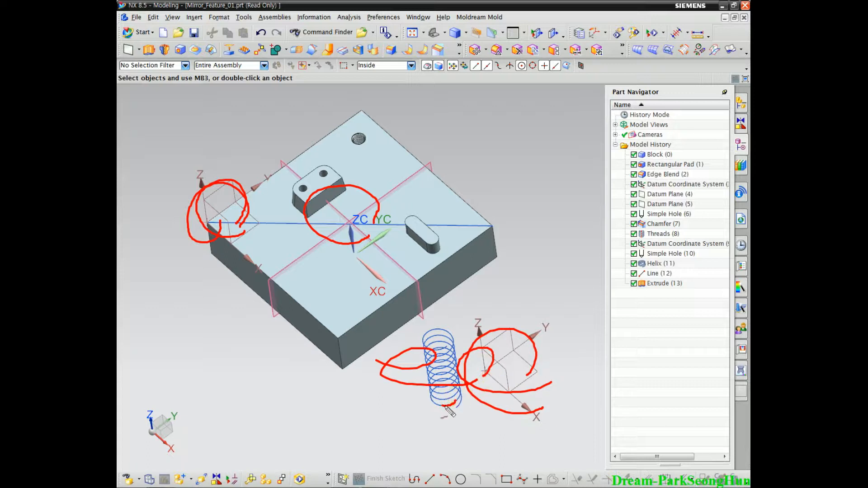
key("Escape")
middle_click_drag(465, 369, 443, 348)
scroll(441, 355, "up", 3)
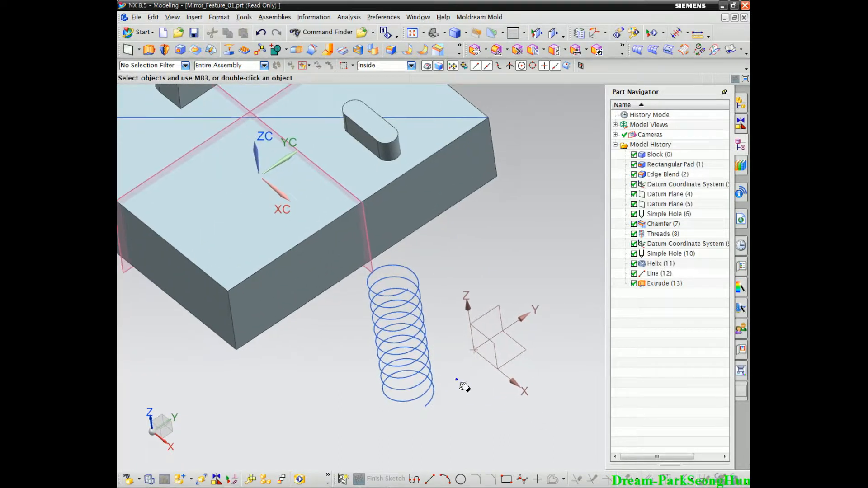
middle_click_drag(464, 386, 457, 380)
key("ctrl+2")
left_click_drag(439, 402, 436, 392)
left_click_drag(382, 389, 390, 350)
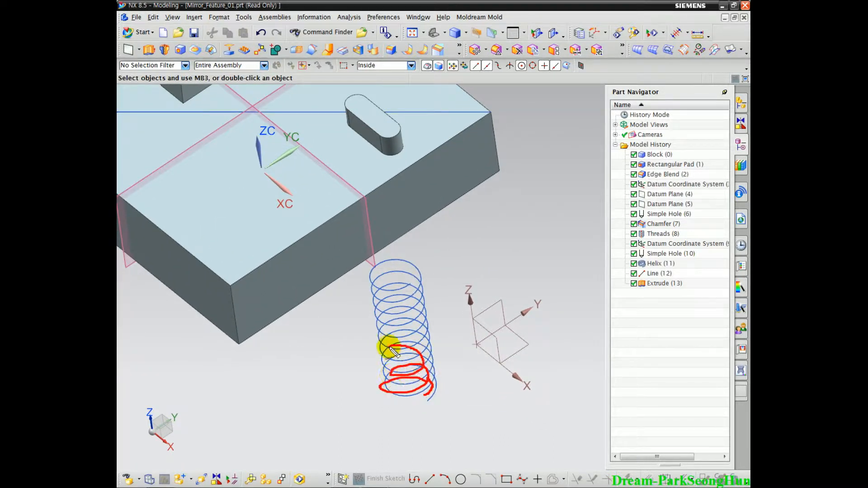
key("Escape")
Examine the chamfered and threaded hole near the block's corner up close and from different angles.
mouse_move(366, 341)
middle_mouse_down()
mouse_move(381, 307)
mouse_move(403, 341)
middle_mouse_up()
middle_click_drag(292, 302, 323, 364, "shift")
middle_click_drag(323, 365, 327, 388)
middle_click_drag(327, 388, 350, 366, "ctrl")
middle_click_drag(320, 149, 331, 165, "ctrl")
middle_click_drag(332, 164, 358, 252, "shift")
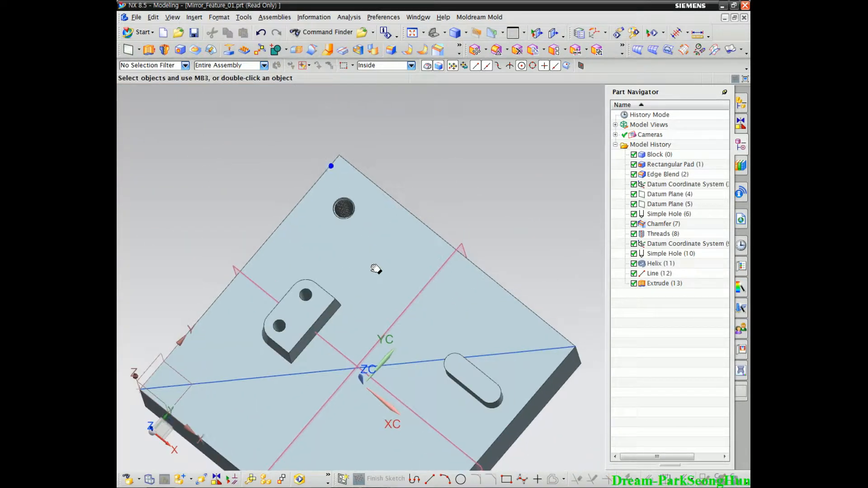
middle_click_drag(355, 215, 389, 286, "ctrl")
middle_click_drag(335, 202, 373, 275, "ctrl")
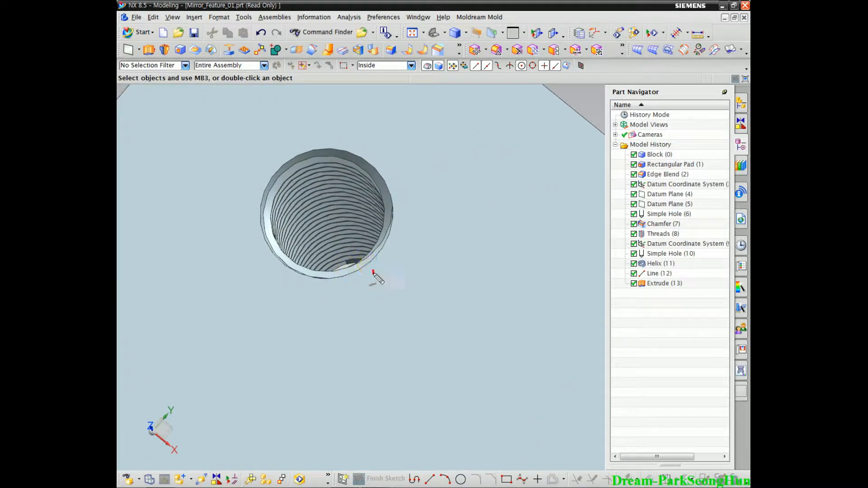
left_click_drag(251, 181, 379, 275)
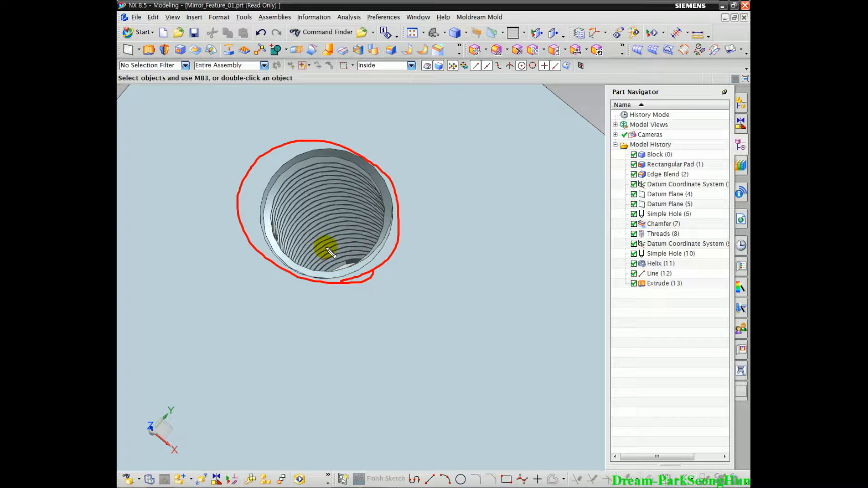
key("Escape")
middle_click_drag(337, 315, 375, 271, "ctrl")
mouse_move(375, 270)
middle_mouse_down("shift")
mouse_move(391, 232)
mouse_move(413, 244)
mouse_move(404, 253)
mouse_move(412, 219)
mouse_move(374, 227)
mouse_move(416, 302)
mouse_move(405, 327)
mouse_move(420, 310)
mouse_move(388, 306)
mouse_move(330, 186)
middle_mouse_up("shift")
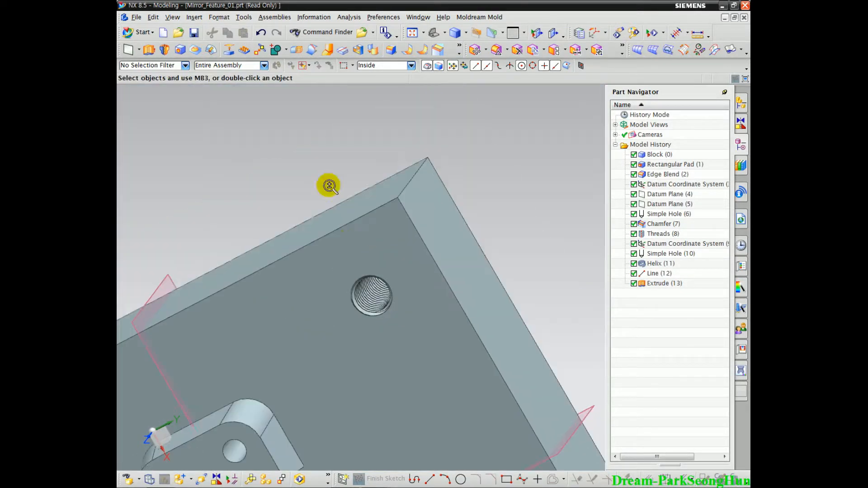
middle_click_drag(347, 242, 326, 185, "ctrl")
middle_click_drag(348, 409, 396, 291, "shift")
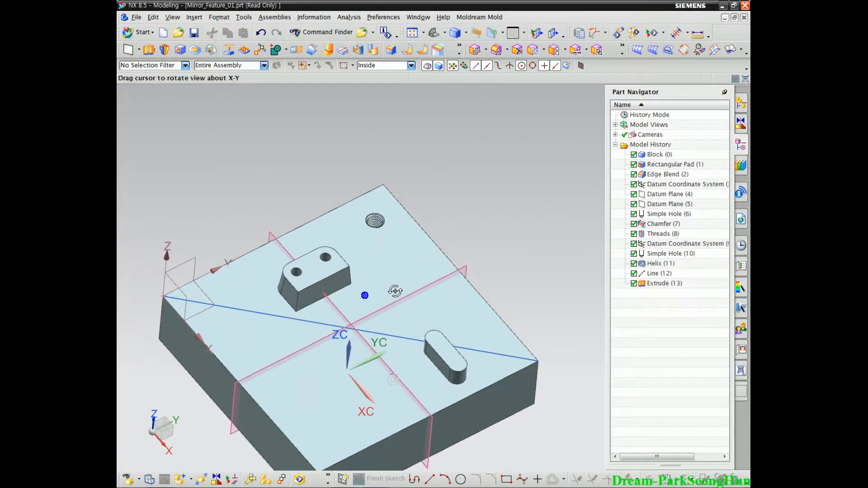
scroll(394, 290, "up", 1)
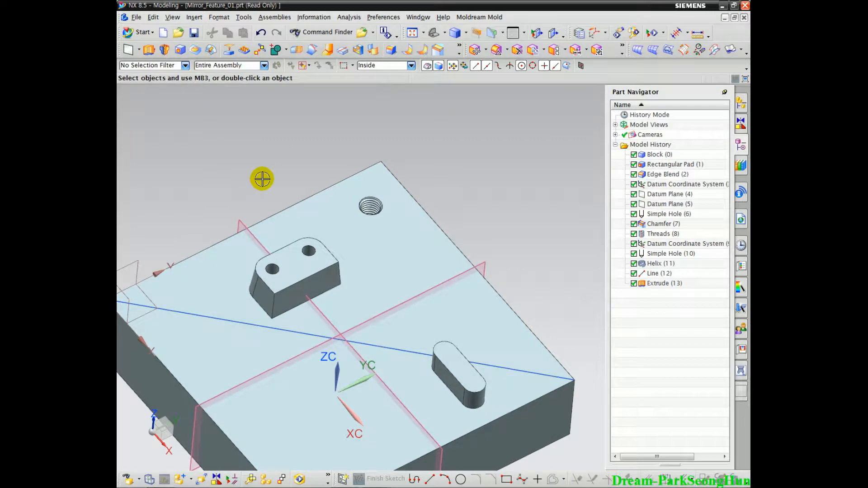
Start the Mirror Feature command with the block's top features and datum planes in view.
left_click(195, 17)
left_click(249, 141)
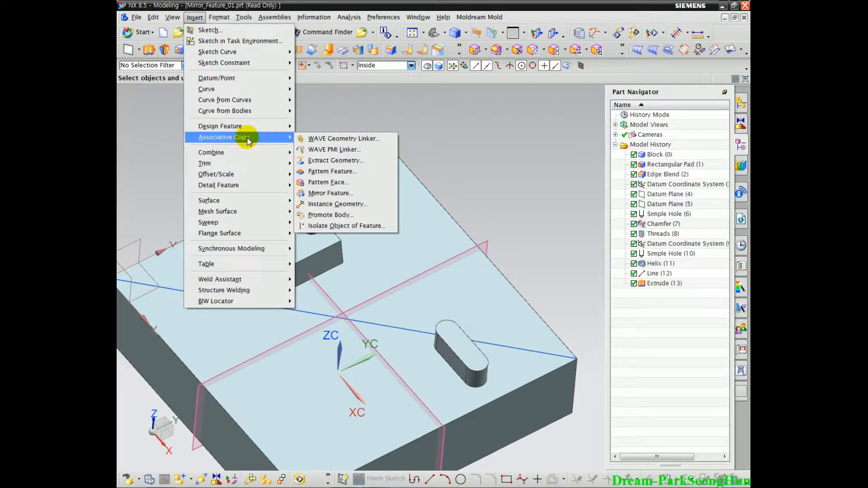
left_click(342, 193)
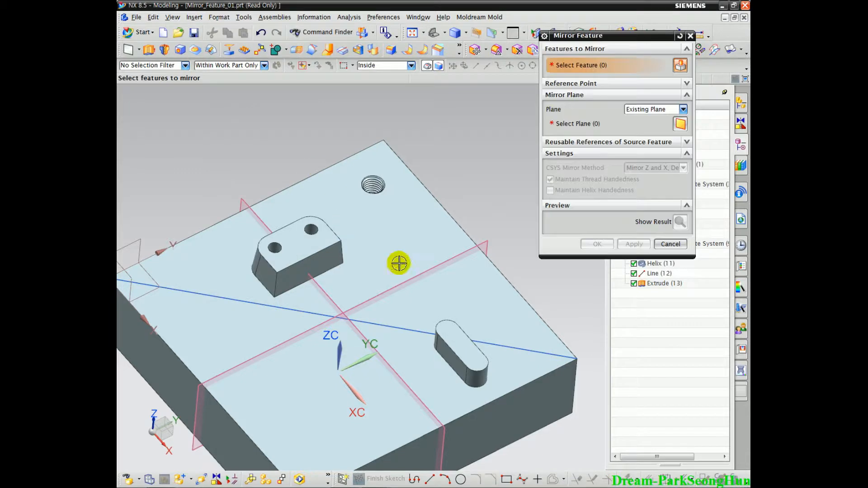
middle_click_drag(431, 310, 451, 226, "shift")
scroll(450, 219, "down", 1)
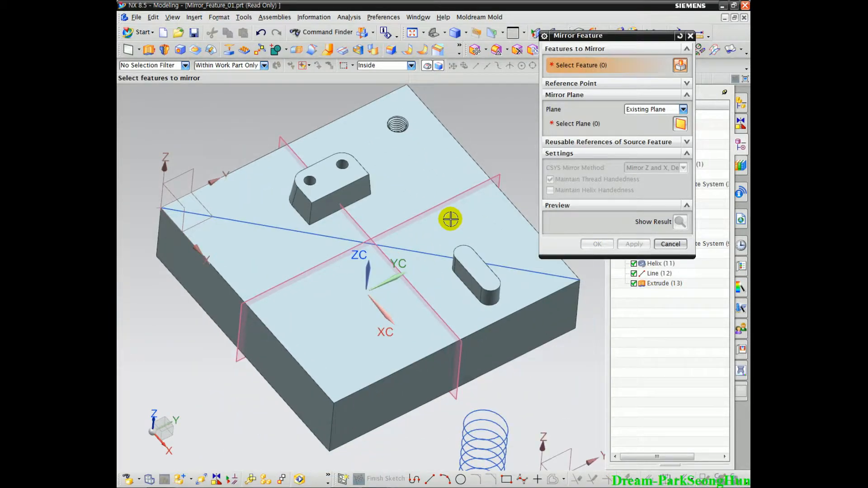
middle_click_drag(455, 306, 429, 281)
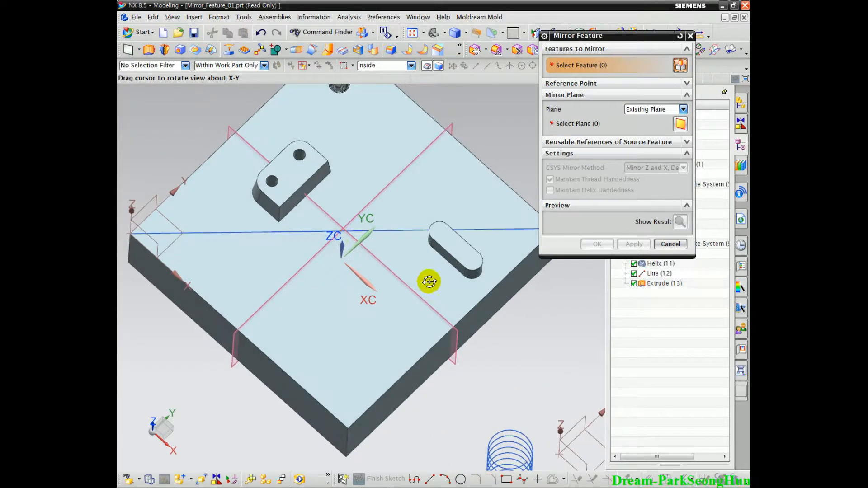
scroll(345, 250, "up", 2)
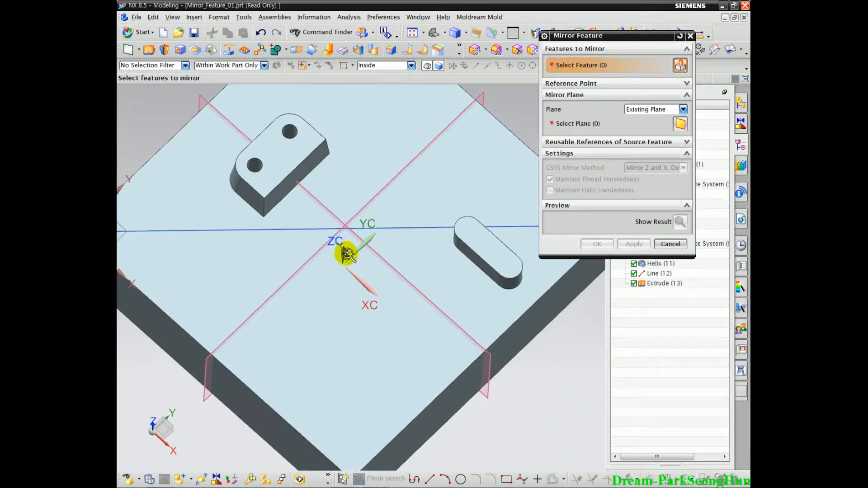
left_click(298, 164)
left_click(433, 265)
left_click_drag(586, 38, 482, 17)
middle_click_drag(336, 246, 317, 263)
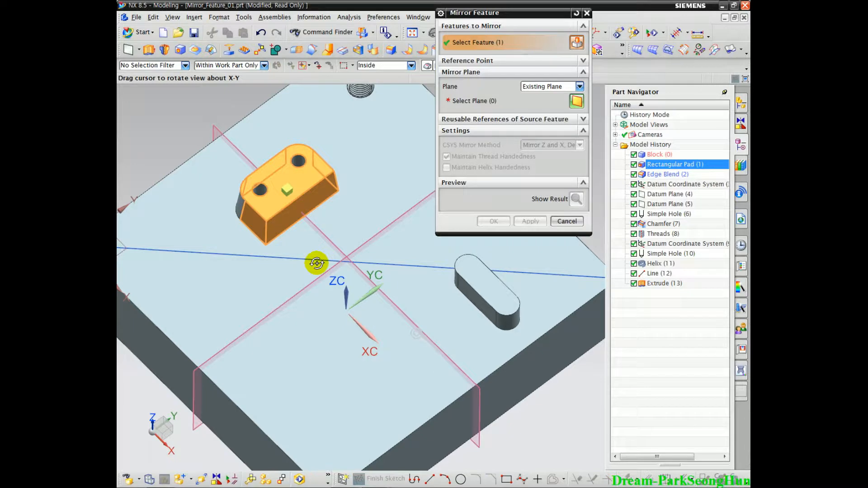
middle_click_drag(317, 264, 310, 244)
scroll(316, 252, "up", 2)
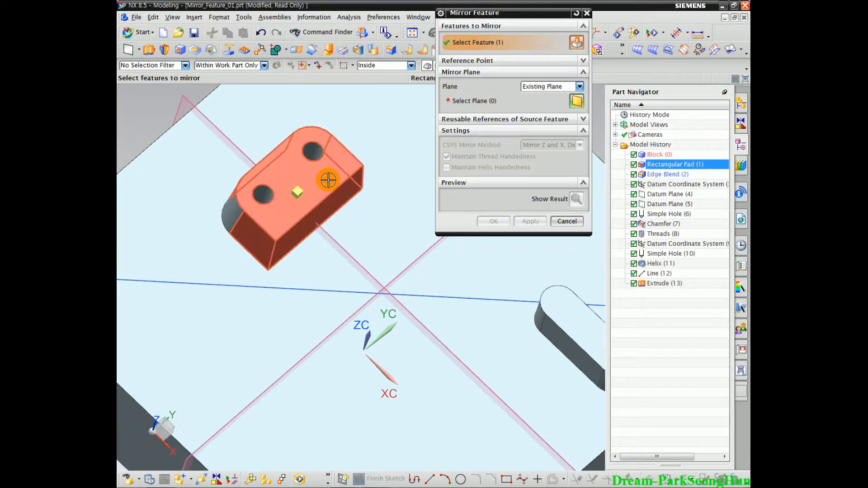
left_click(328, 180, "shift")
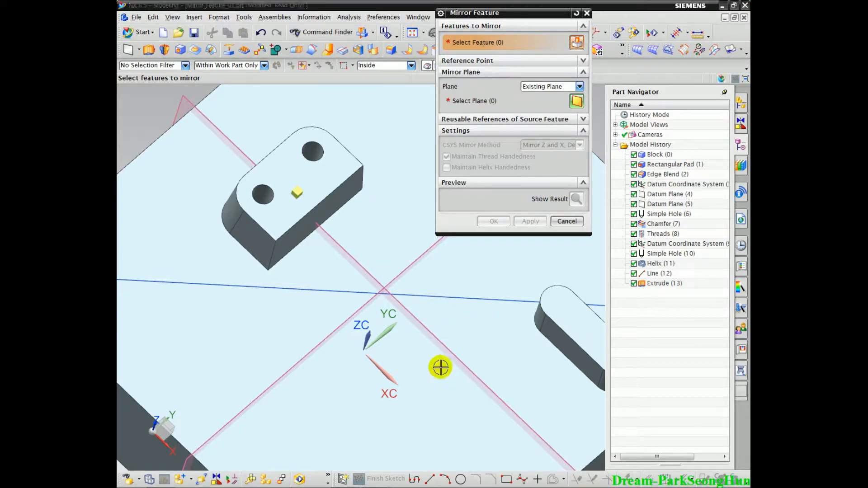
Choose the helix beside the block as the feature to mirror.
scroll(431, 307, "down", 5)
middle_click_drag(427, 300, 345, 285, "shift")
scroll(331, 216, "up", 2)
middle_click_drag(346, 237, 309, 163, "shift")
scroll(309, 163, "down", 2)
scroll(308, 164, "down", 1)
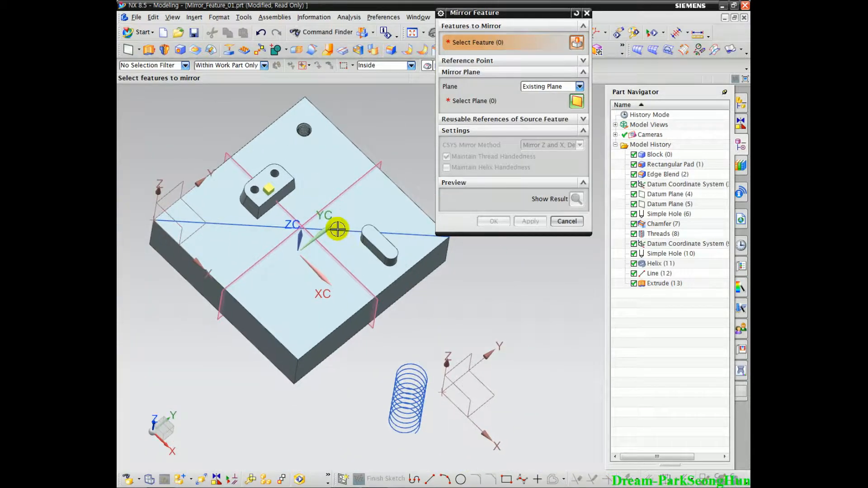
middle_click_drag(337, 228, 301, 194, "shift")
middle_click_drag(396, 398, 371, 353, "shift")
mouse_move(322, 306)
left_mouse_down()
mouse_move(381, 326)
mouse_move(345, 291)
mouse_move(361, 329)
mouse_move(354, 294)
left_mouse_up()
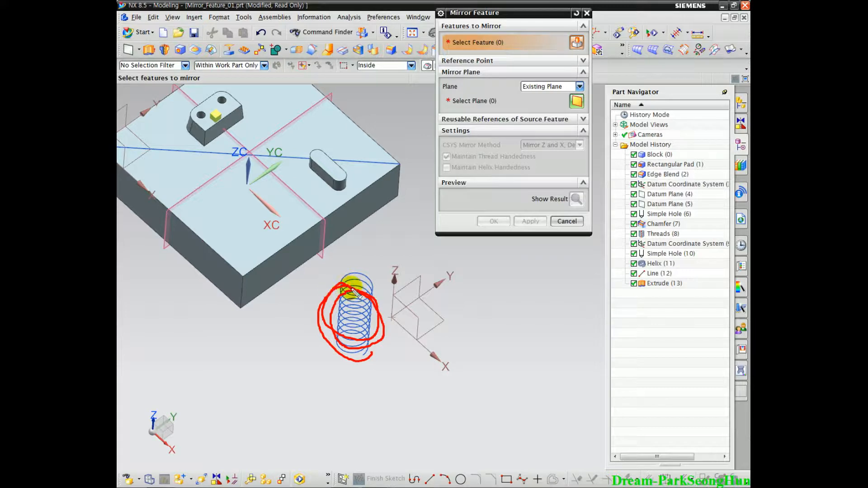
key("Escape")
middle_click_drag(363, 359, 354, 333)
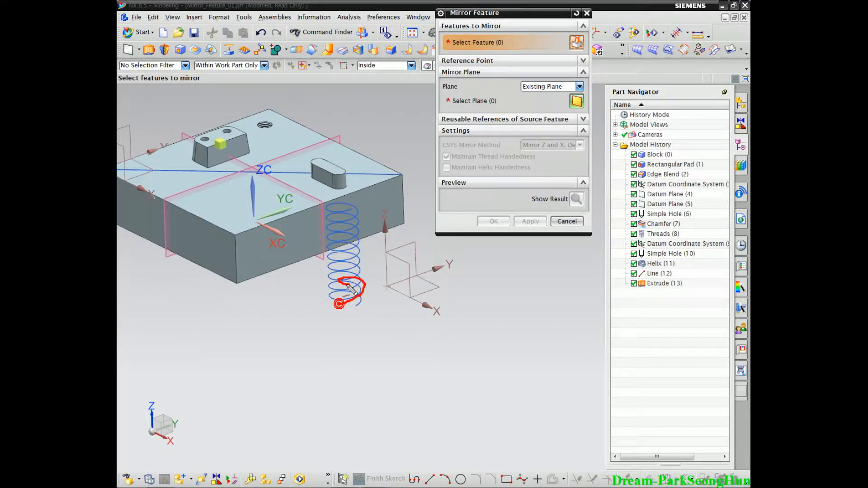
key("Escape")
left_click(349, 257)
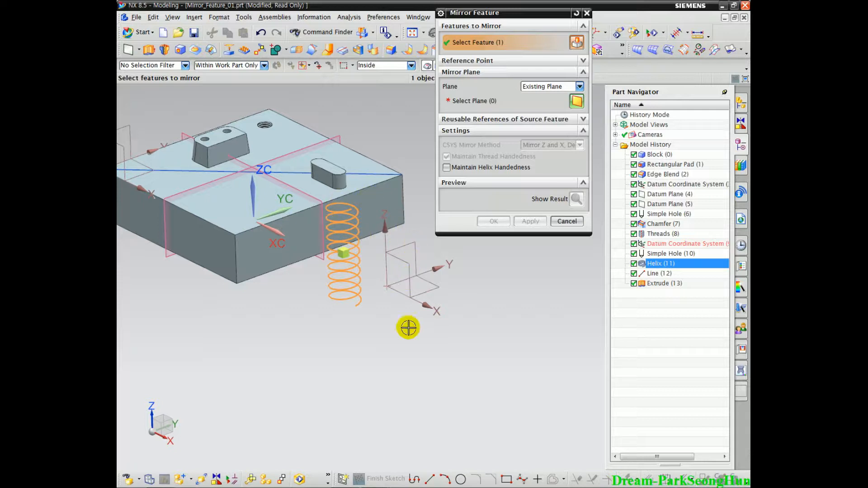
middle_click_drag(386, 312, 376, 344)
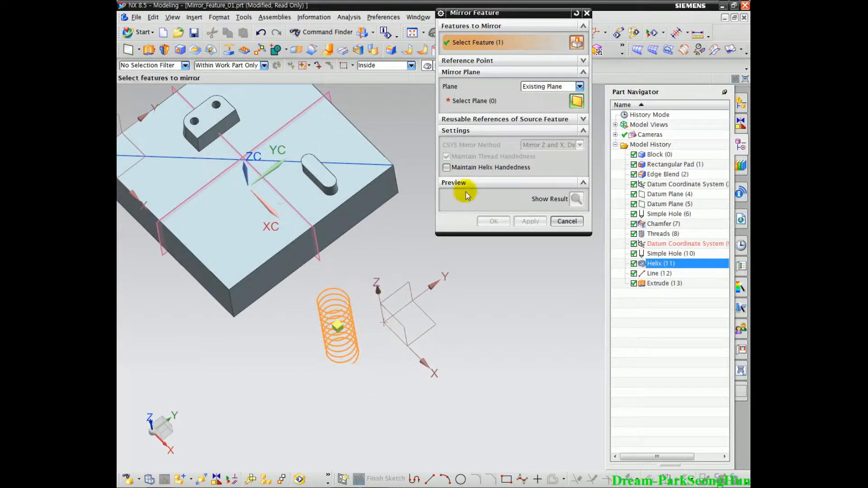
Set the XZ plane of the datum coordinate system beside the helix as the existing mirror plane.
left_click(485, 102)
middle_click_drag(410, 362, 374, 313)
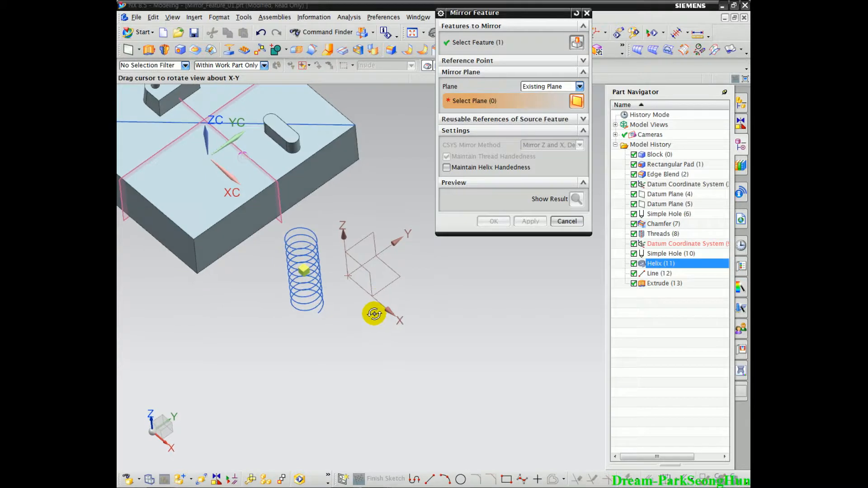
mouse_move(343, 288)
left_mouse_down()
mouse_move(378, 229)
mouse_move(406, 287)
left_mouse_up()
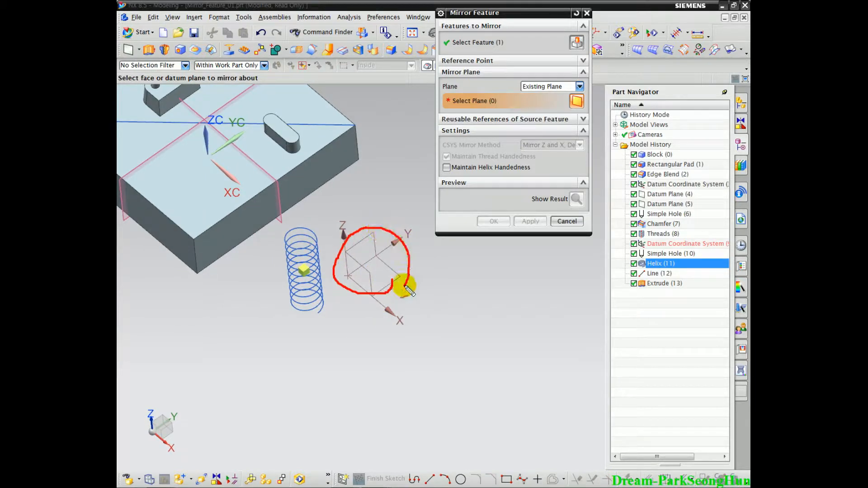
mouse_move(377, 300)
left_mouse_down()
mouse_move(354, 246)
mouse_move(388, 271)
mouse_move(373, 244)
left_mouse_up()
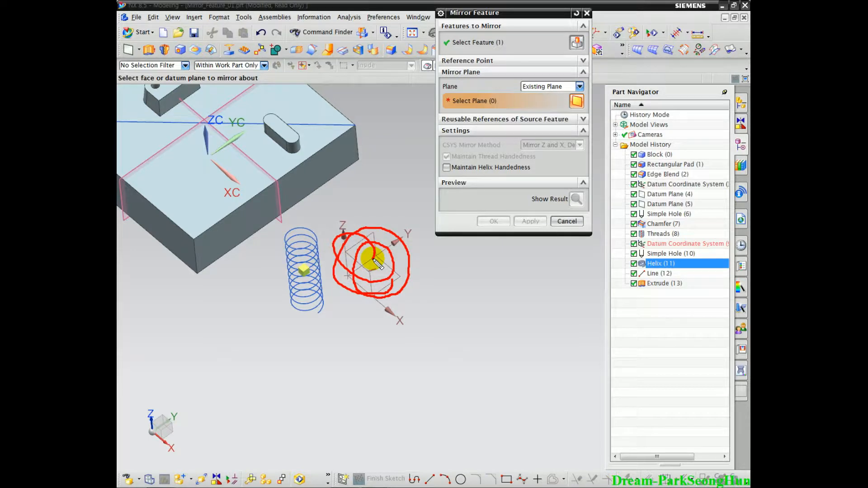
key("Escape")
middle_click_drag(390, 302, 384, 278)
scroll(380, 275, "up", 3)
key("ctrl+shift+d")
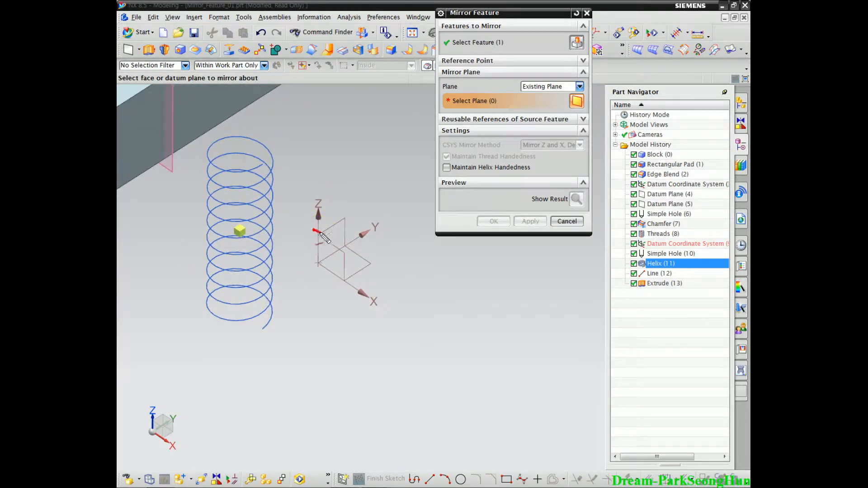
mouse_move(349, 282)
left_mouse_down()
mouse_move(322, 265)
mouse_move(345, 249)
left_mouse_up()
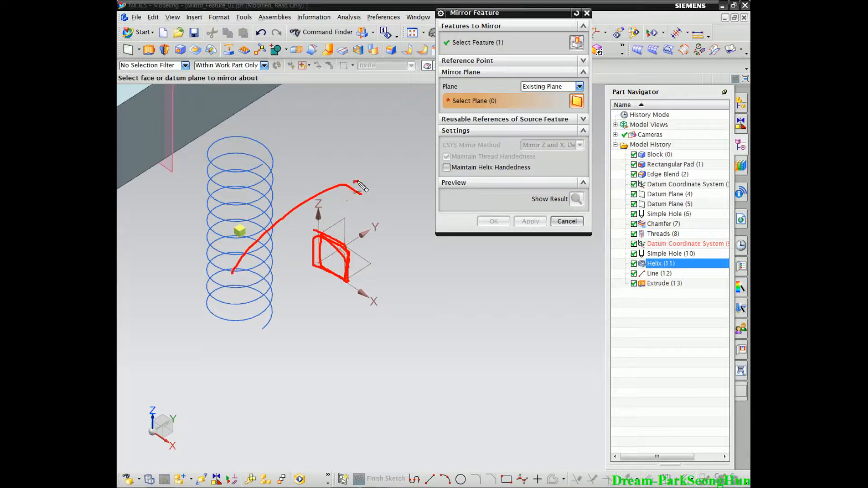
key("Escape")
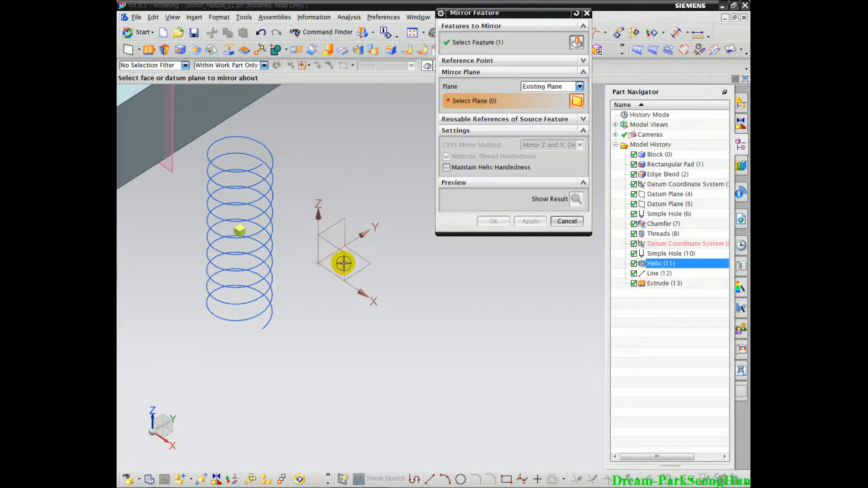
left_click(342, 263)
middle_click_drag(325, 365, 260, 300)
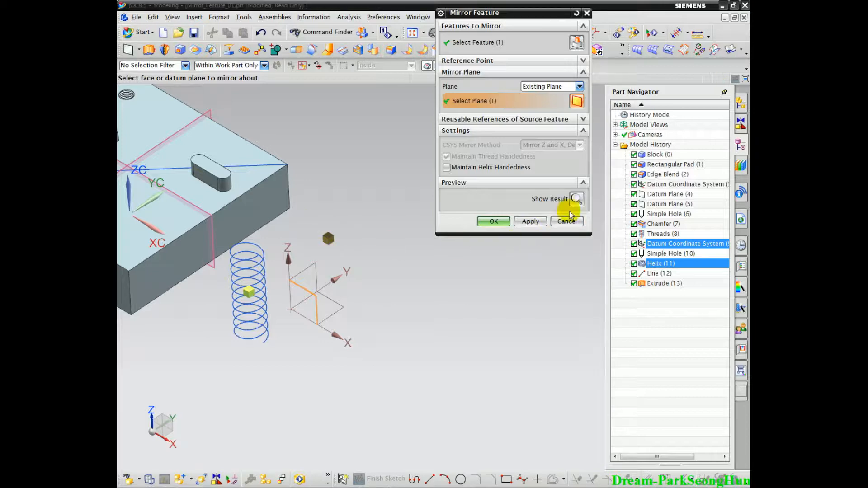
Preview the mirrored helix without maintaining helix handedness and compare its winding with the source helix.
left_click(578, 199)
middle_click_drag(354, 318, 368, 303)
middle_click_drag(369, 303, 411, 297, "ctrl")
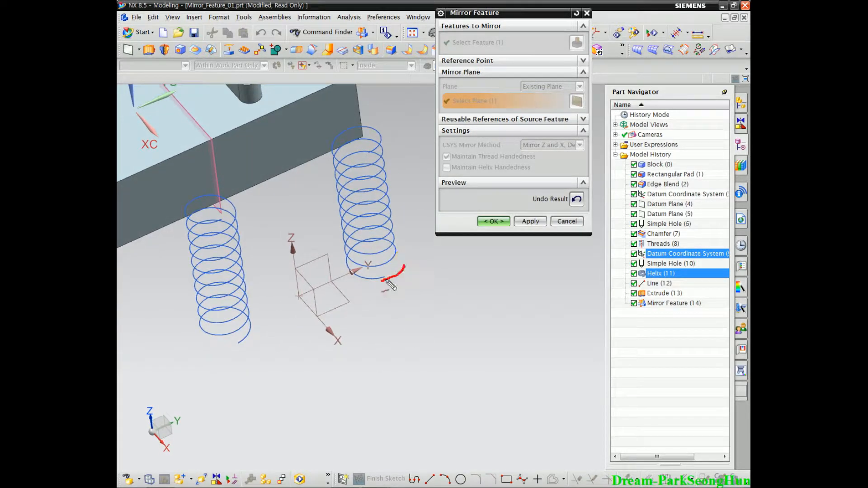
mouse_move(306, 164)
left_mouse_down()
mouse_move(407, 175)
mouse_move(402, 260)
left_mouse_up()
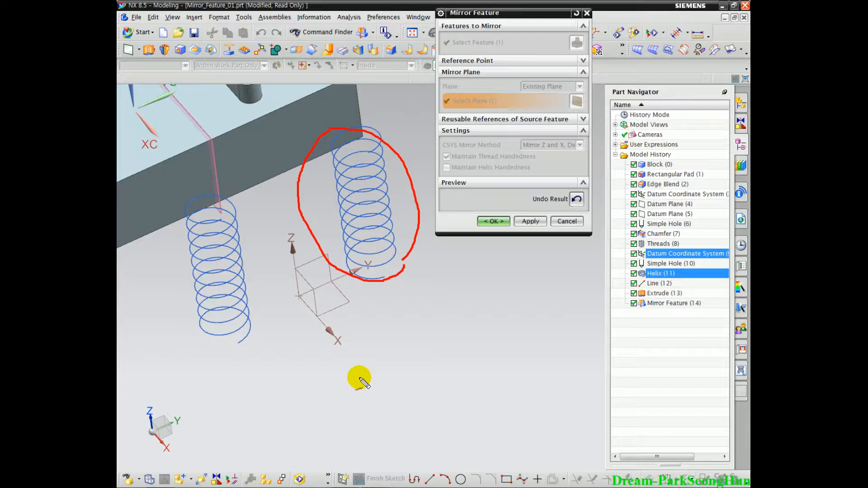
mouse_move(359, 375)
middle_mouse_down()
mouse_move(391, 335)
mouse_move(266, 347)
middle_mouse_up()
mouse_move(211, 331)
left_mouse_down()
mouse_move(251, 303)
mouse_move(203, 317)
mouse_move(240, 291)
mouse_move(211, 306)
mouse_move(219, 252)
mouse_move(240, 268)
mouse_move(189, 240)
mouse_move(236, 227)
left_mouse_up()
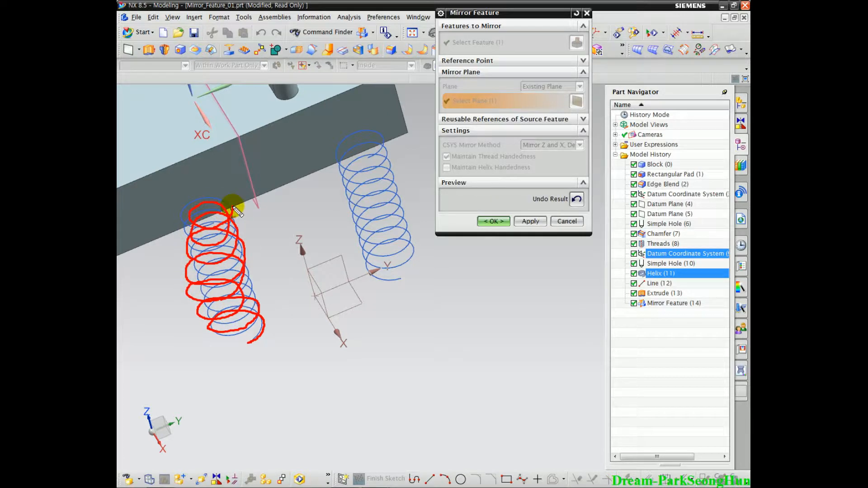
key("Escape")
Examine both helices from above and from oblique angles to compare the direction of their coils.
mouse_move(280, 369)
middle_mouse_down()
mouse_move(285, 361)
mouse_move(320, 387)
mouse_move(294, 361)
mouse_move(292, 372)
middle_mouse_up()
key("F8")
middle_click_drag(406, 290, 377, 338, "shift")
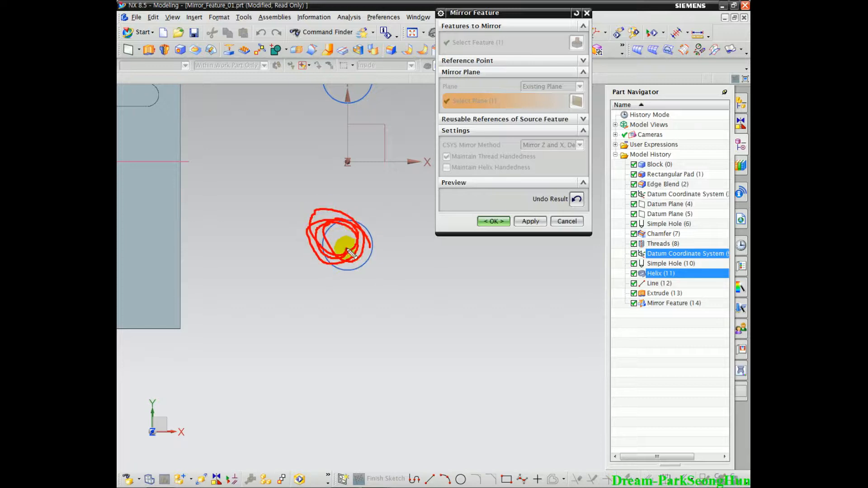
middle_click_drag(339, 156, 375, 235)
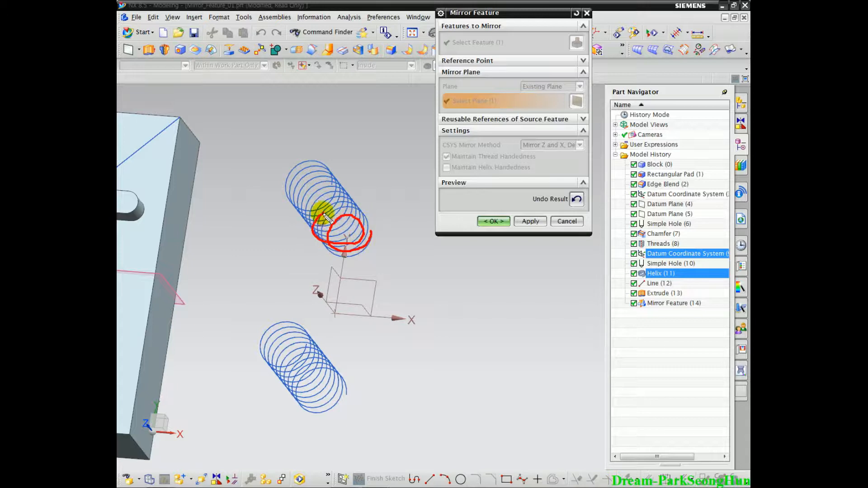
mouse_move(347, 214)
left_mouse_down()
mouse_move(300, 193)
mouse_move(311, 166)
mouse_move(321, 174)
left_mouse_up()
mouse_move(351, 272)
middle_mouse_down()
mouse_move(388, 337)
mouse_move(366, 285)
middle_mouse_up()
left_click_drag(461, 170, 442, 174)
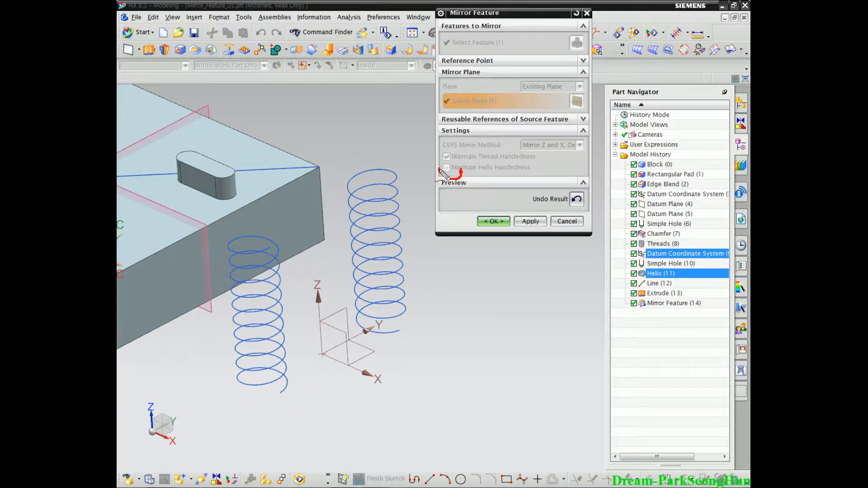
key("Escape")
mouse_move(387, 259)
middle_mouse_down("ctrl")
mouse_move(409, 333)
mouse_move(408, 232)
mouse_move(401, 240)
mouse_move(362, 198)
middle_mouse_up("ctrl")
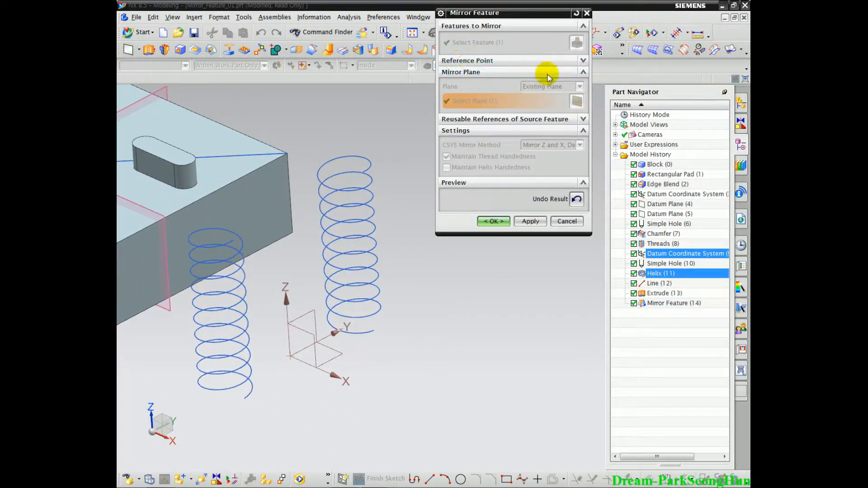
Undo the preview, enable Maintain Helix Handedness and preview the mirrored helix again.
left_click(577, 199)
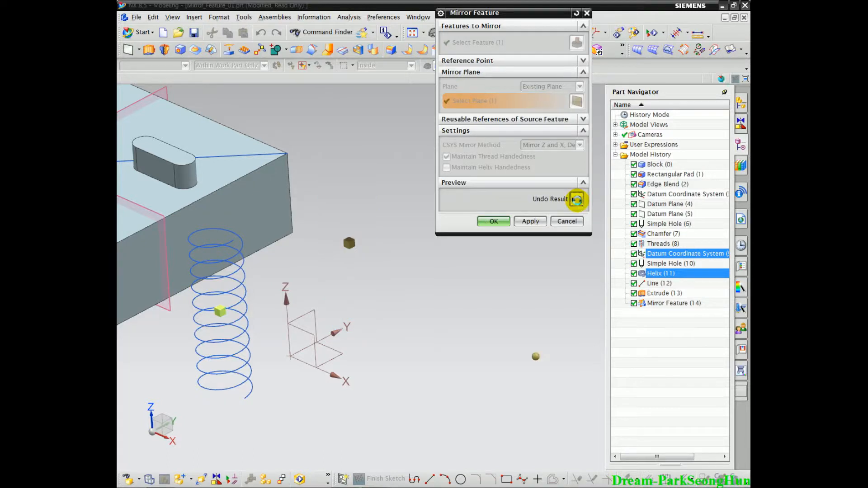
middle_click_drag(385, 308, 407, 274)
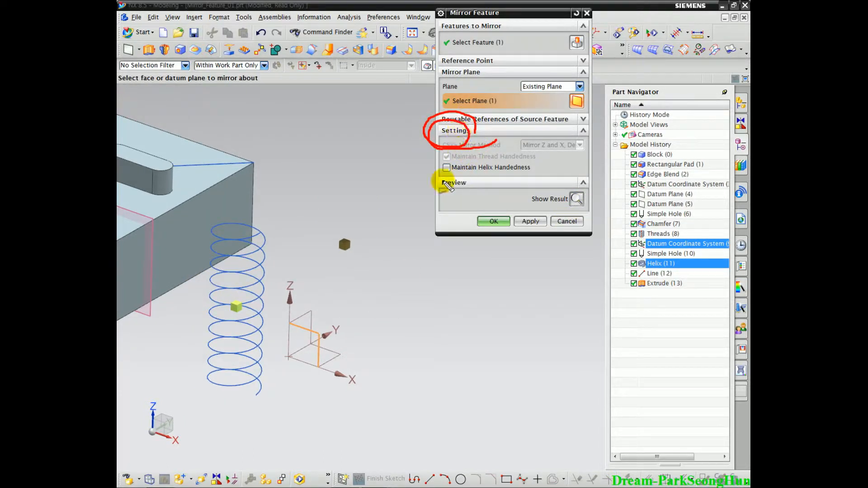
left_click_drag(428, 180, 546, 180)
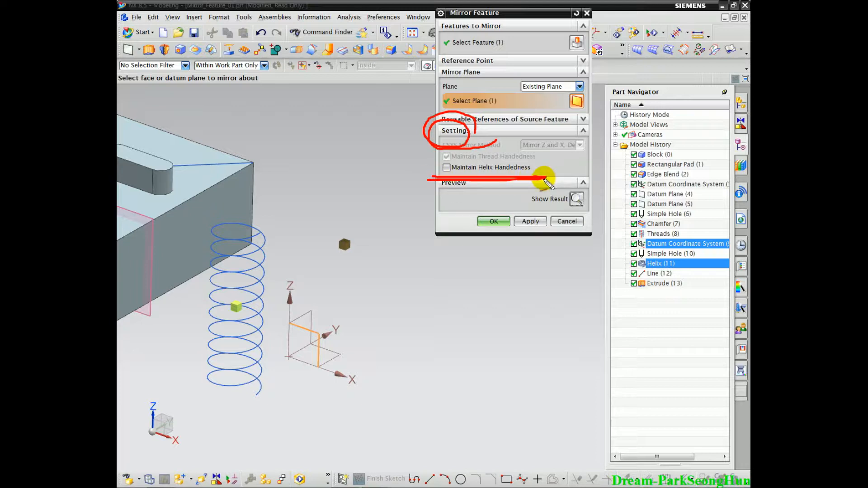
key("Escape")
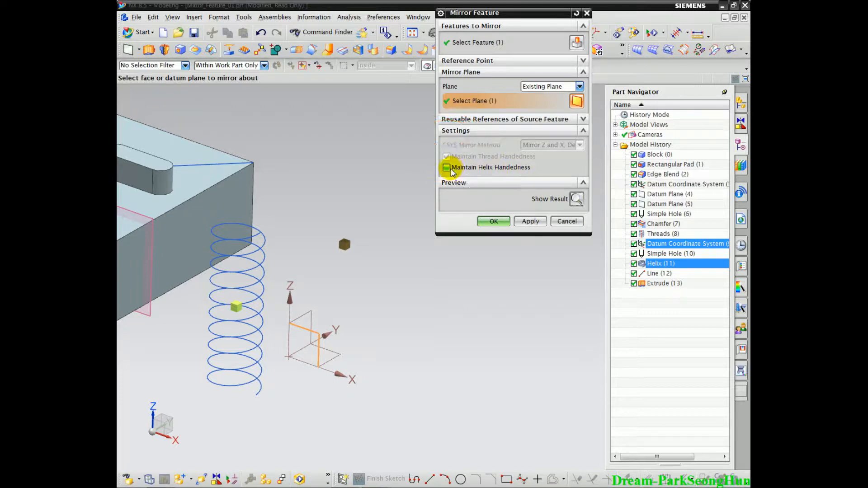
left_click(576, 199)
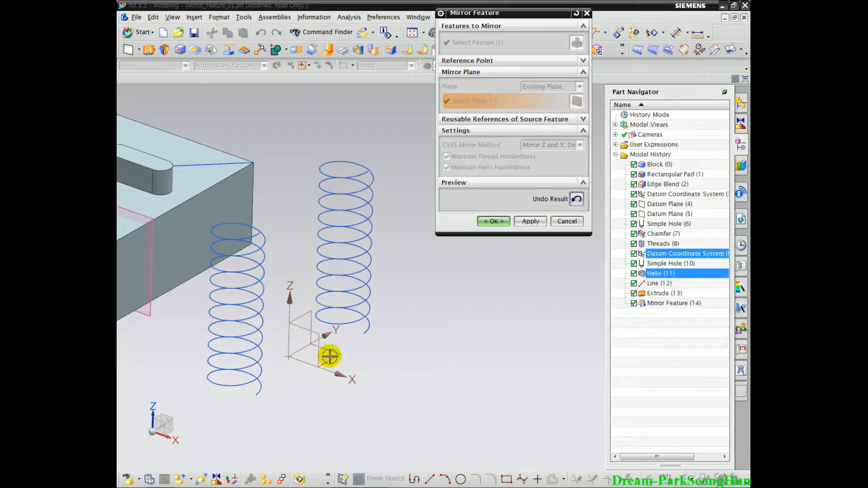
Compare the winding direction of the source helix and the handedness-maintaining mirrored copy from several angles.
middle_click_drag(330, 355, 384, 304)
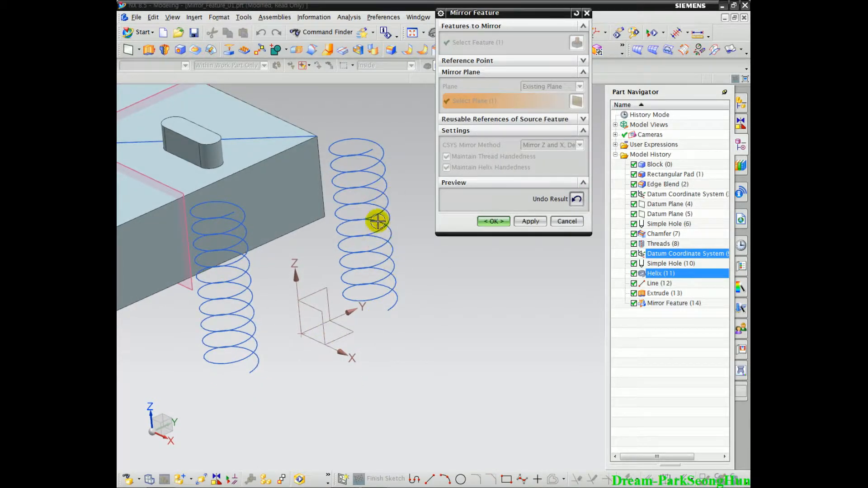
middle_click_drag(364, 346, 318, 353)
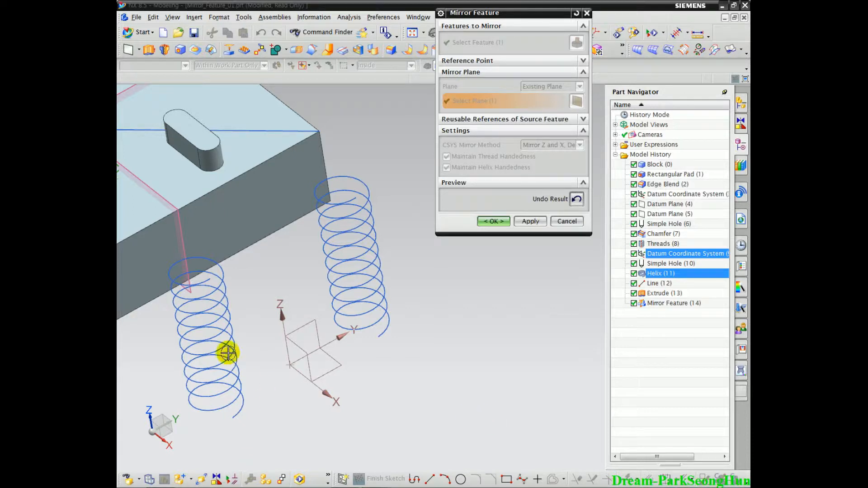
left_click_drag(208, 370, 202, 355)
mouse_move(318, 343)
left_mouse_down()
mouse_move(299, 300)
mouse_move(306, 245)
mouse_move(286, 231)
left_mouse_up()
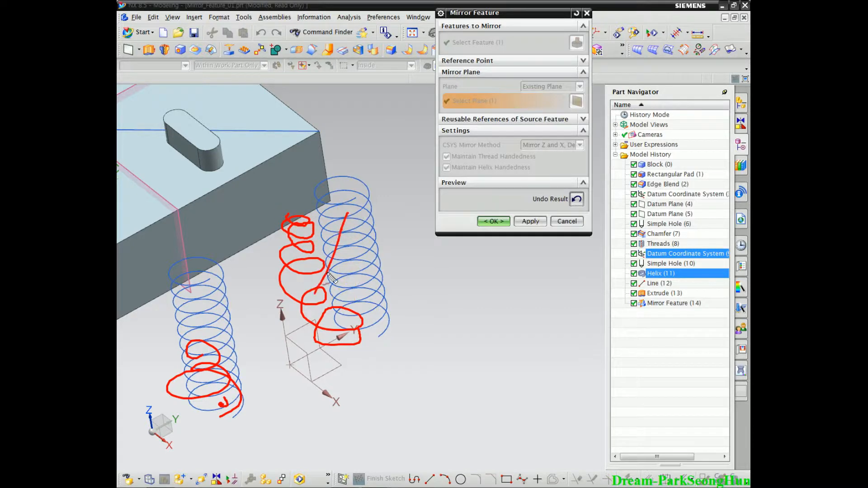
left_click_drag(207, 336, 203, 350)
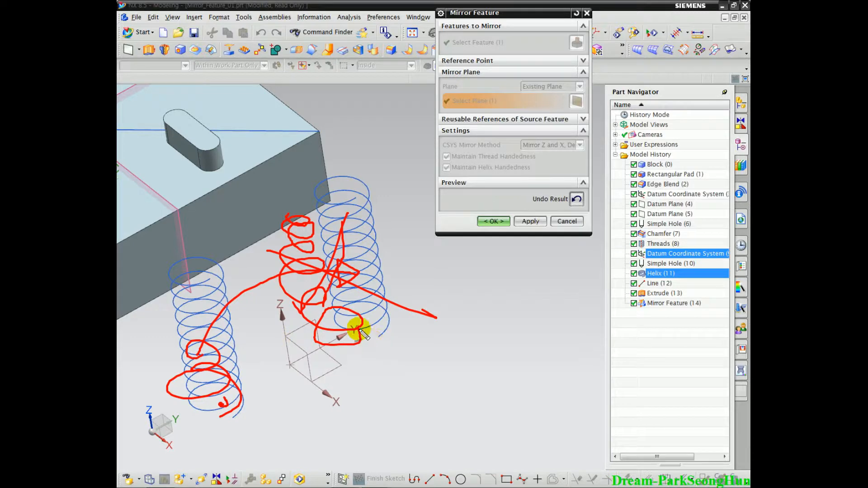
key("Escape")
middle_click_drag(336, 387, 379, 365, "shift")
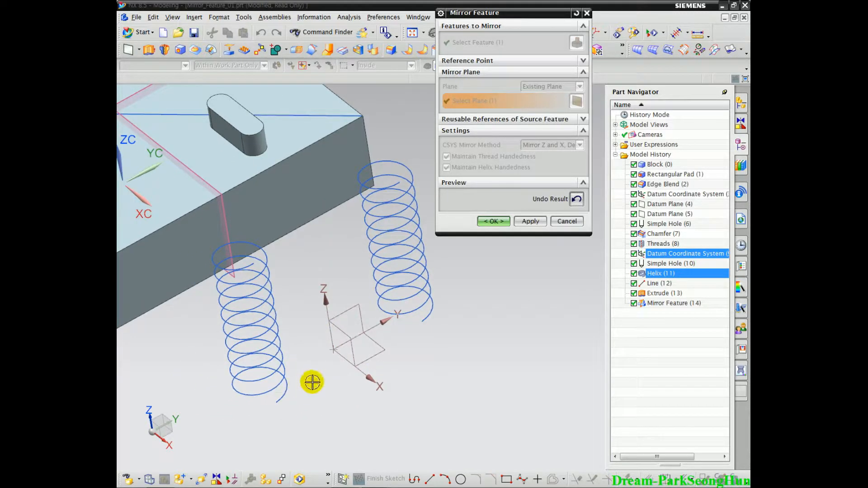
middle_click_drag(312, 383, 304, 374)
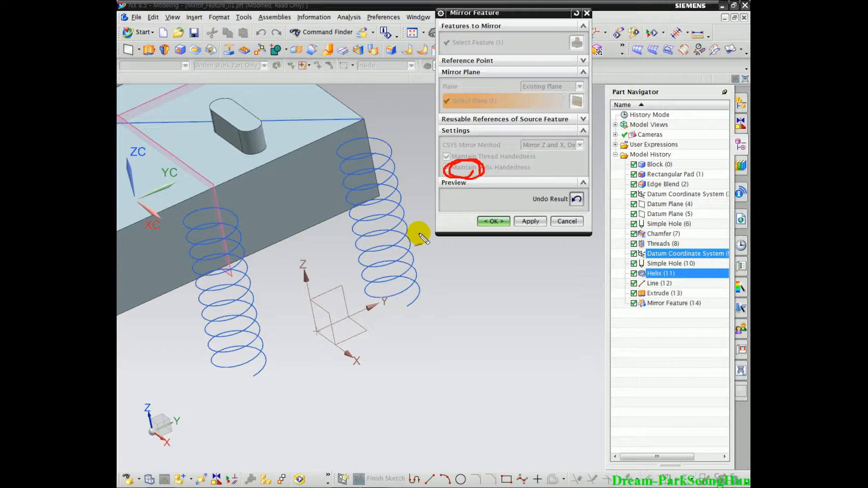
mouse_move(405, 234)
middle_mouse_down()
mouse_move(419, 294)
mouse_move(412, 244)
middle_mouse_up()
Apply the helix mirror with Maintain Helix Handedness enabled, keeping the Mirror Feature command open.
left_click(530, 221)
mouse_move(388, 295)
middle_mouse_down()
mouse_move(395, 326)
mouse_move(393, 295)
middle_mouse_up()
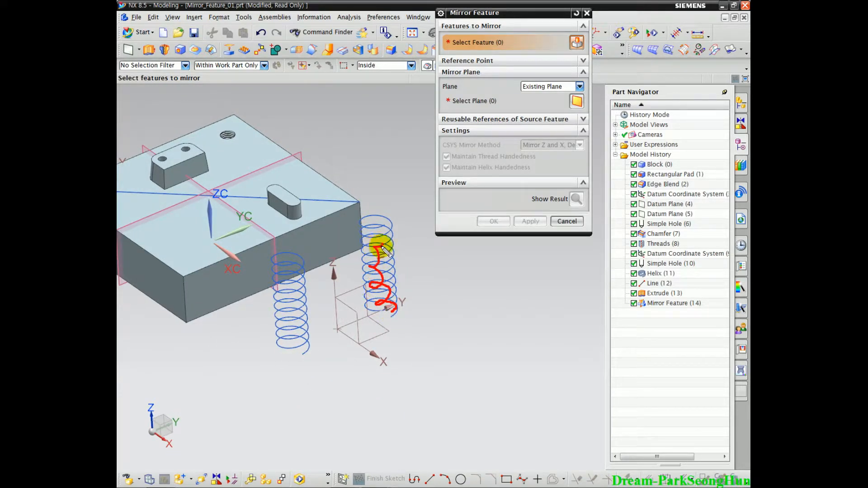
mouse_move(241, 287)
middle_mouse_down()
mouse_move(273, 366)
mouse_move(316, 376)
mouse_move(319, 368)
mouse_move(331, 379)
middle_mouse_up()
middle_click_drag(331, 379, 277, 330, "shift")
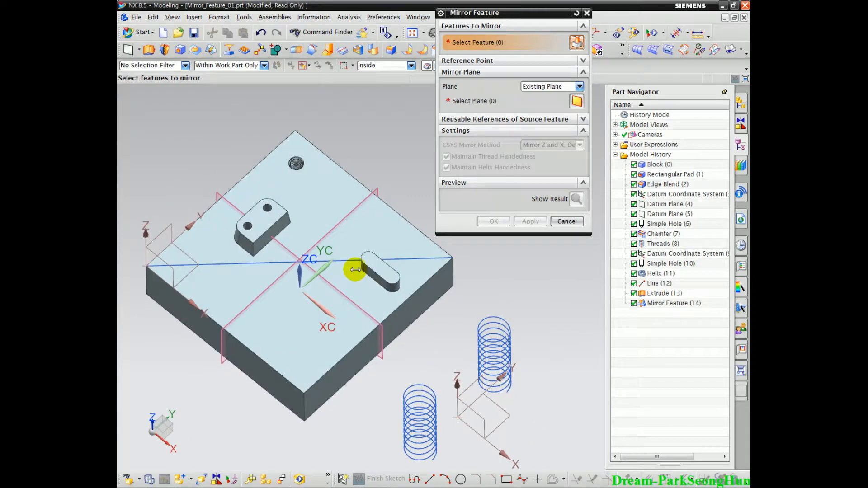
Show the reusable references of the source feature and choose the slot-shaped extrude on the block as the feature to mirror.
left_click(490, 119)
middle_click_drag(319, 287, 271, 290, "shift")
scroll(341, 285, "up", 3)
middle_click_drag(361, 311, 302, 266, "shift")
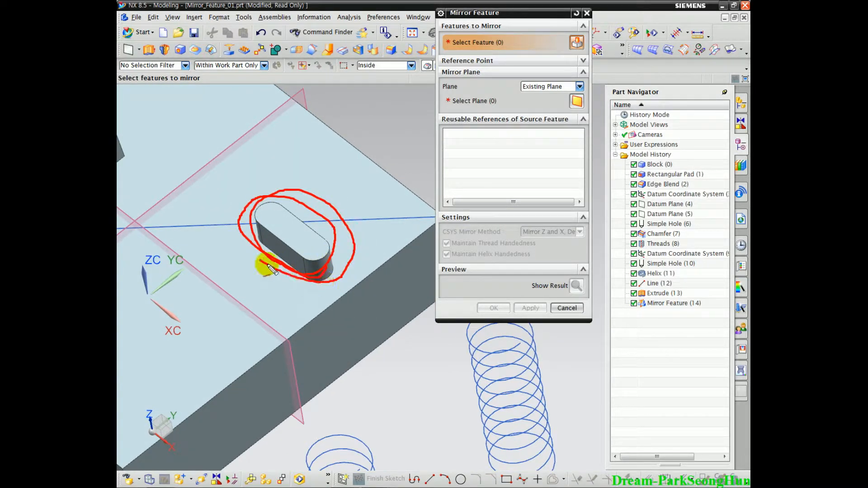
left_click(285, 233)
middle_click_drag(318, 330, 321, 294)
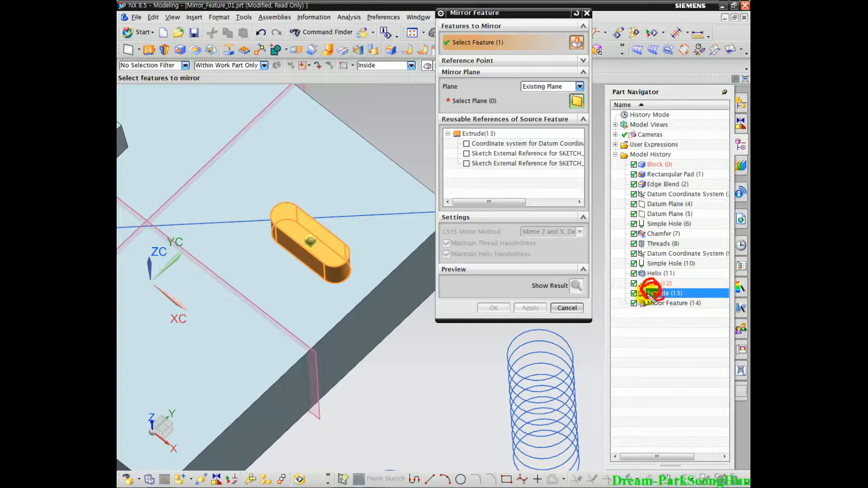
Examine which block geometry the extrude's coordinate system reference and its two sketch external references point to.
middle_click_drag(361, 270, 387, 283)
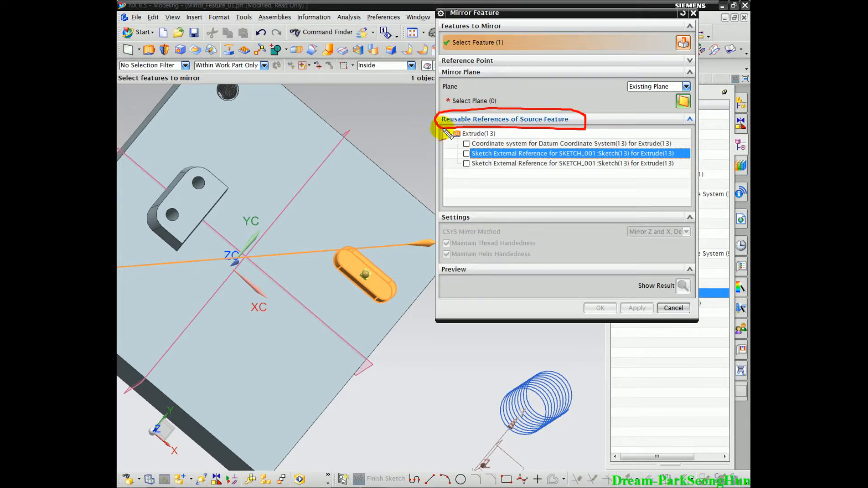
mouse_move(346, 283)
middle_mouse_down()
mouse_move(351, 278)
mouse_move(329, 258)
mouse_move(364, 245)
middle_mouse_up()
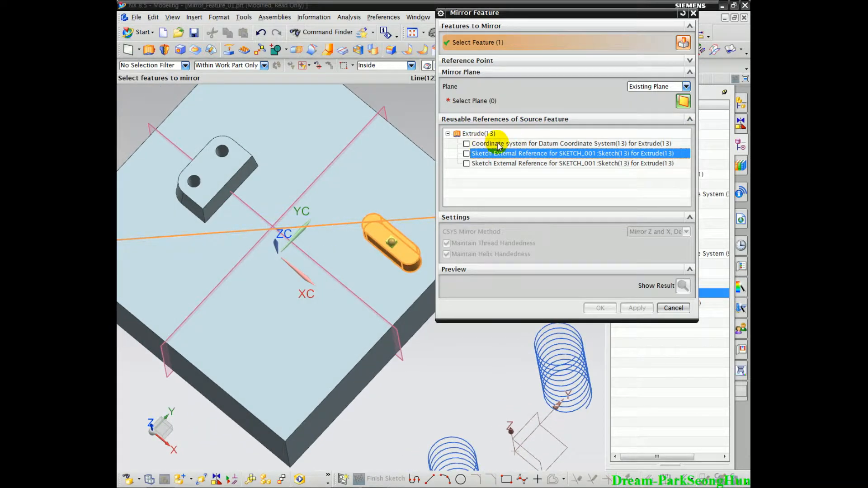
left_click(505, 179)
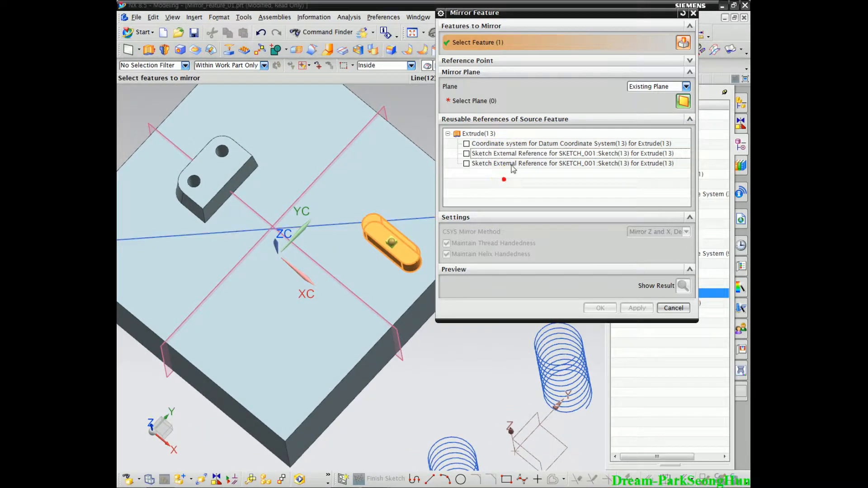
left_click(508, 144)
middle_click_drag(333, 282, 334, 262)
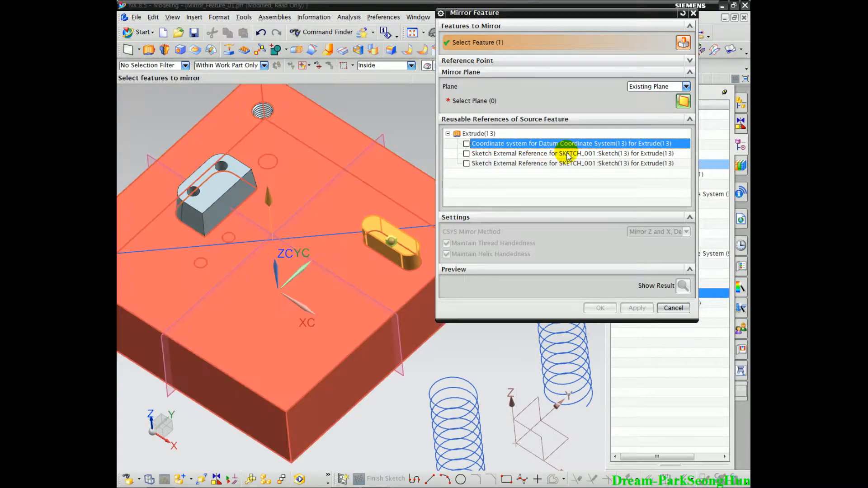
left_click(521, 156)
middle_click_drag(355, 285, 344, 334)
left_click(592, 155)
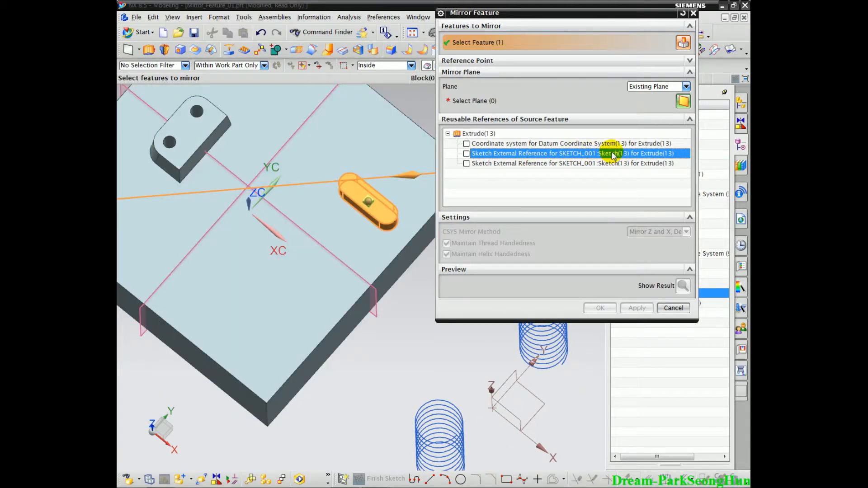
left_click(490, 164)
mouse_move(332, 282)
middle_mouse_down("shift")
mouse_move(252, 272)
mouse_move(246, 278)
middle_mouse_up("shift")
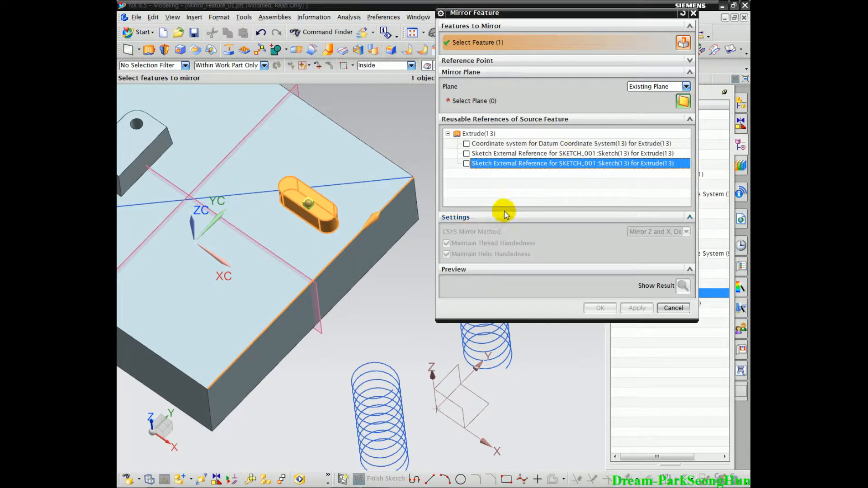
Mark the extrude's sketch external reference to the block's diagonal line for reuse in the mirror.
middle_click_drag(349, 238, 314, 274)
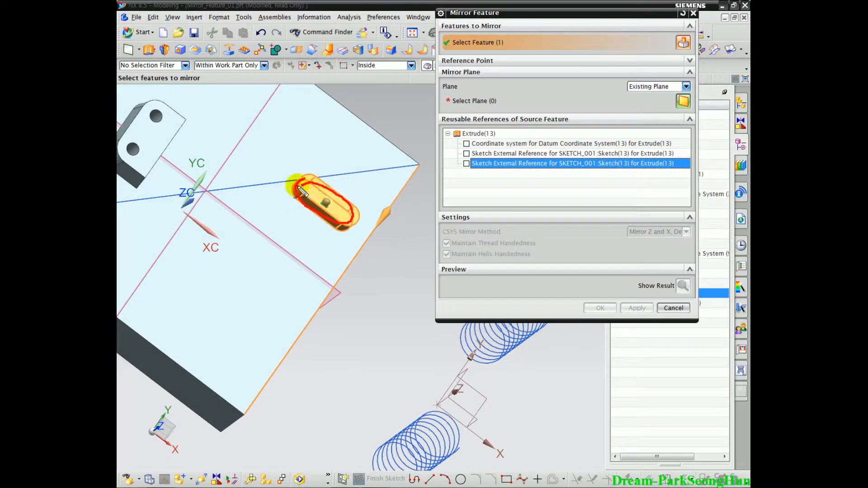
mouse_move(344, 181)
left_mouse_down()
mouse_move(213, 193)
mouse_move(325, 186)
mouse_move(346, 175)
mouse_move(242, 196)
left_mouse_up()
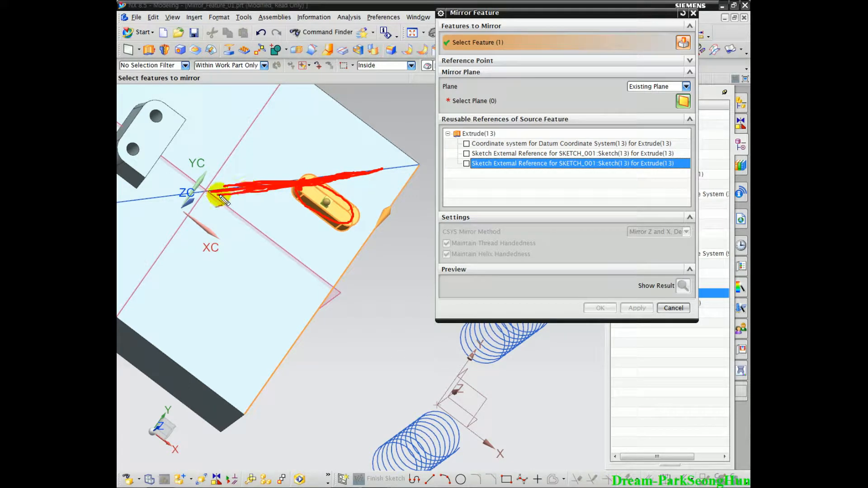
mouse_move(334, 254)
middle_mouse_down()
mouse_move(299, 235)
mouse_move(329, 237)
mouse_move(311, 255)
mouse_move(318, 252)
middle_mouse_up()
left_click(500, 157)
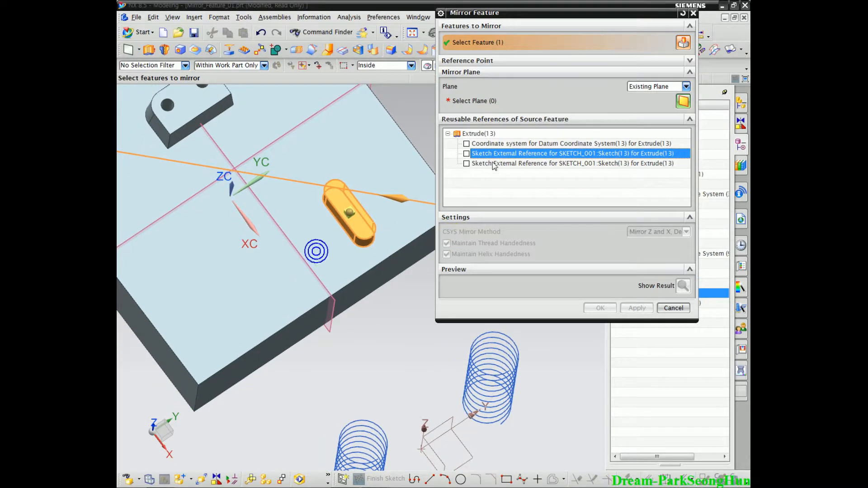
left_click(467, 155)
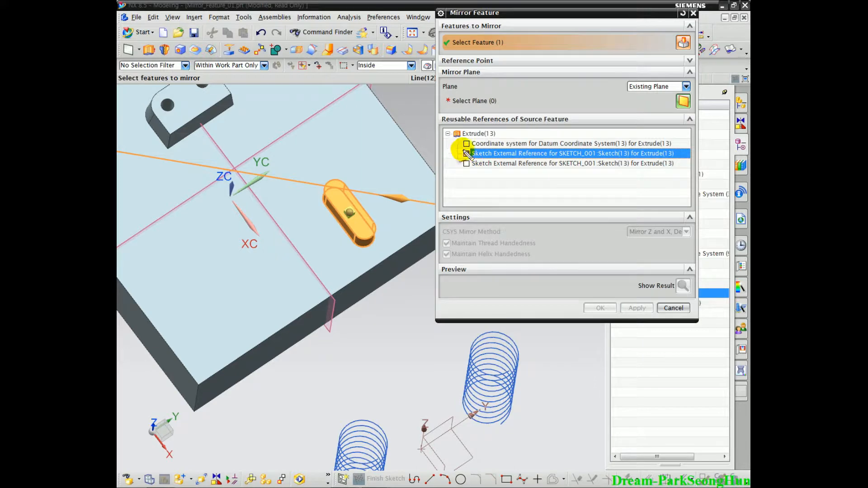
middle_click_drag(364, 266, 373, 241)
Show the mirror's reference point settings and choose Datum Plane (5) across the block as the mirror plane for the extrude.
left_click(489, 66)
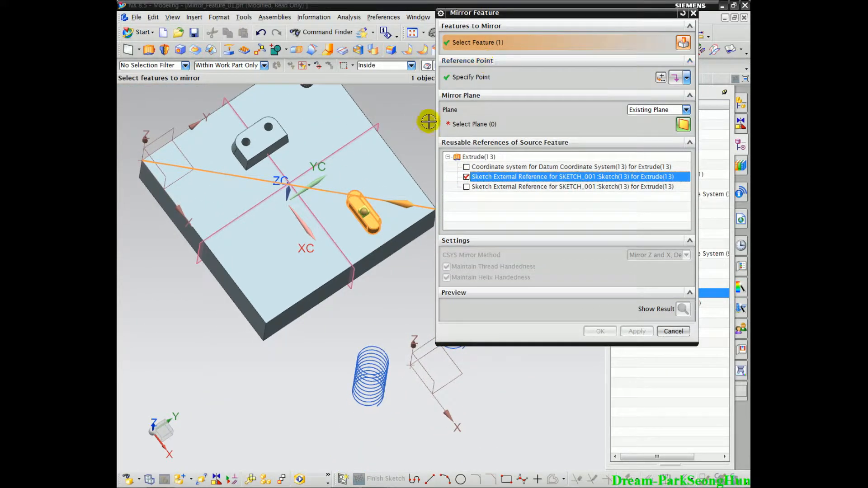
scroll(312, 262, "up", 3)
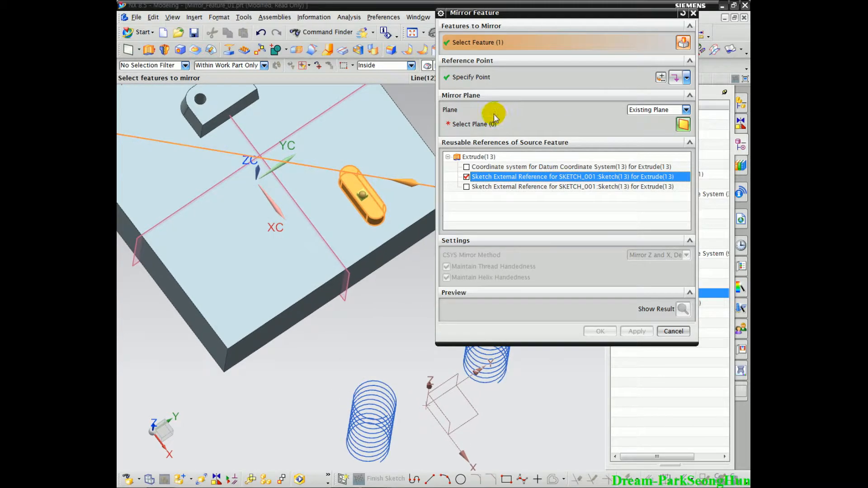
left_click(484, 123)
middle_click_drag(371, 251, 403, 199)
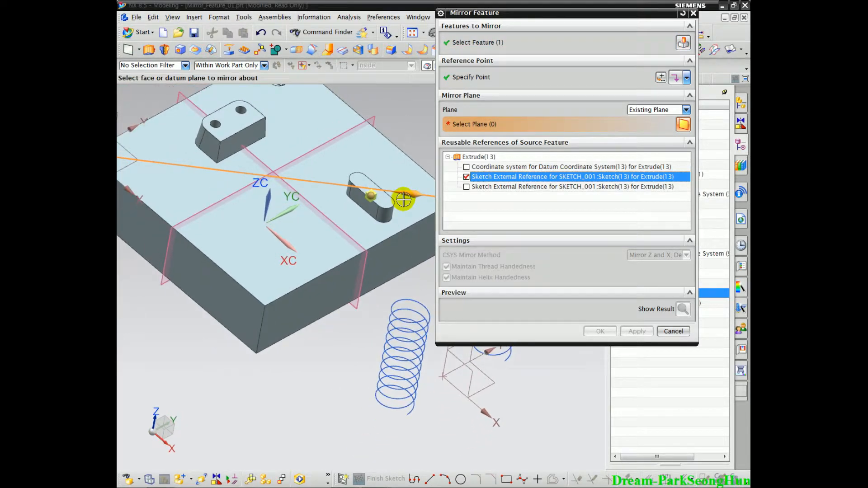
left_click(254, 155)
middle_click_drag(345, 253, 333, 269)
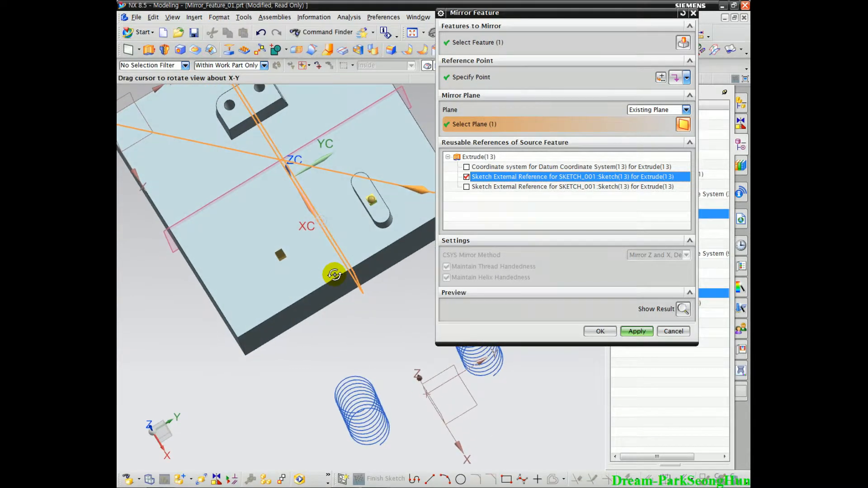
Preview the mirrored extrude with the diagonal line reference reused and examine the side running up to the line.
left_click(689, 311)
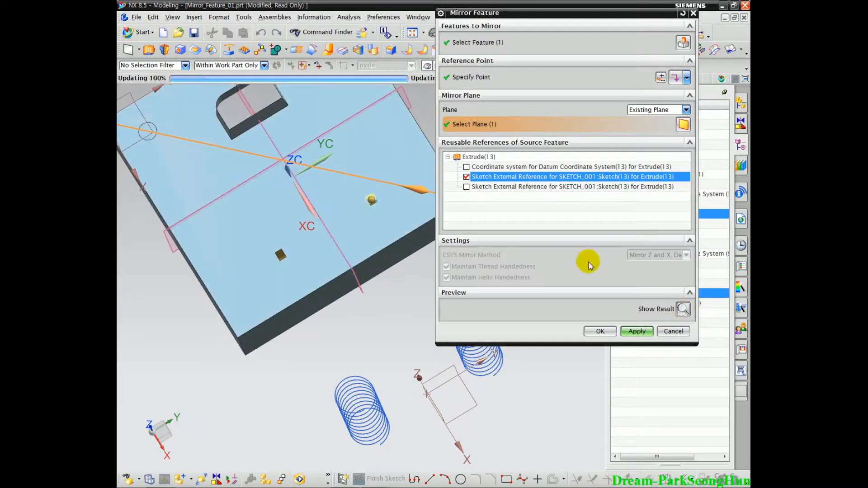
middle_click_drag(344, 248, 342, 249)
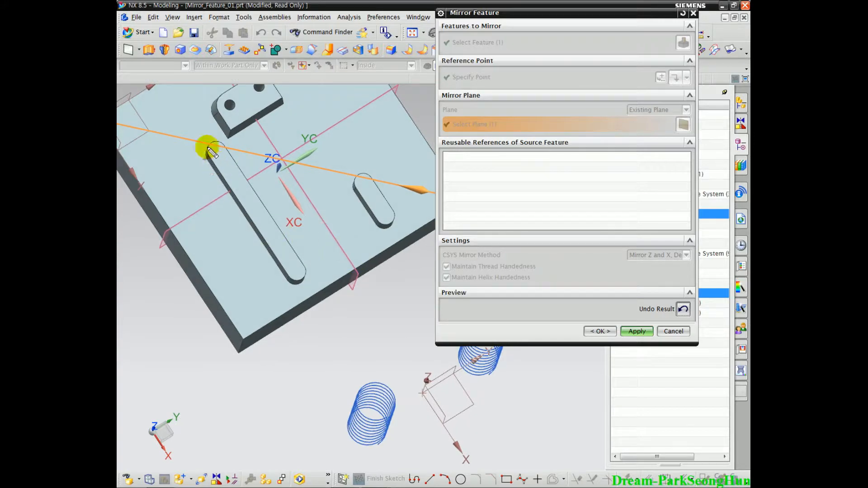
left_click_drag(276, 256, 289, 271)
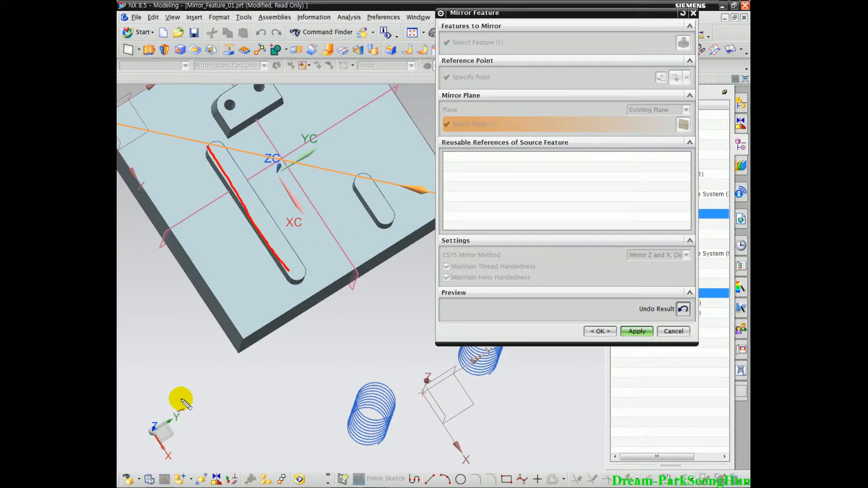
key("Escape")
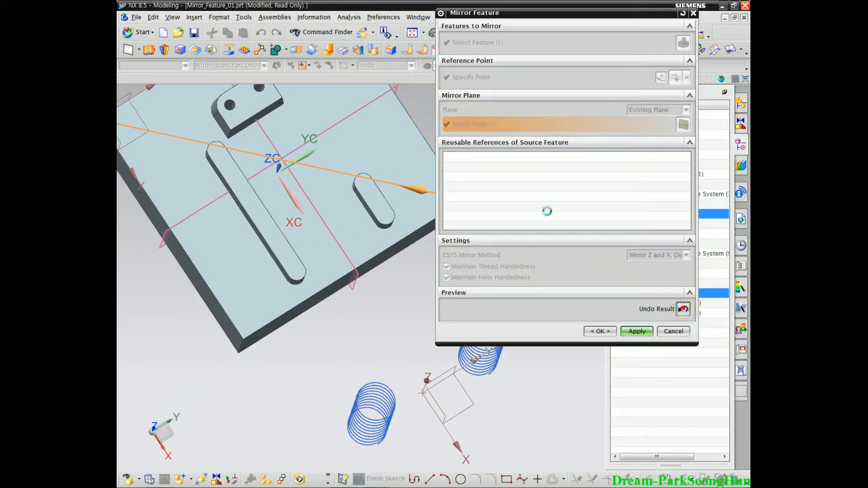
Undo the preview and compare the mirrored extrude without the reused line reference, restoring the reference mark for the mirror.
left_click(680, 311)
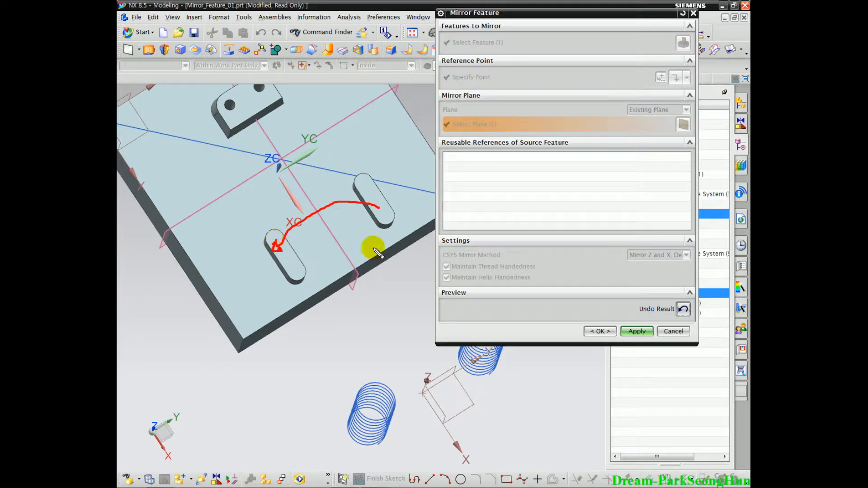
left_click(683, 309)
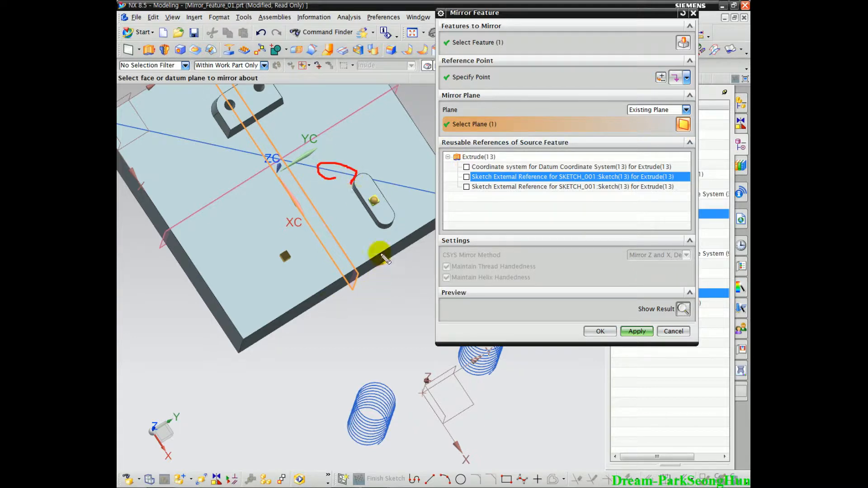
middle_click_drag(337, 281, 354, 254)
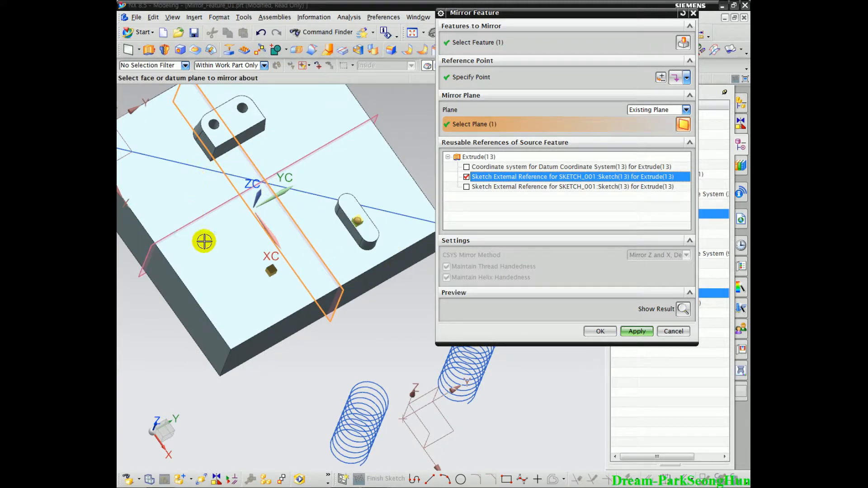
Preview the mirrored extrude with the diagonal line reference reused, check its line-side end and apply the mirror.
left_click(684, 309)
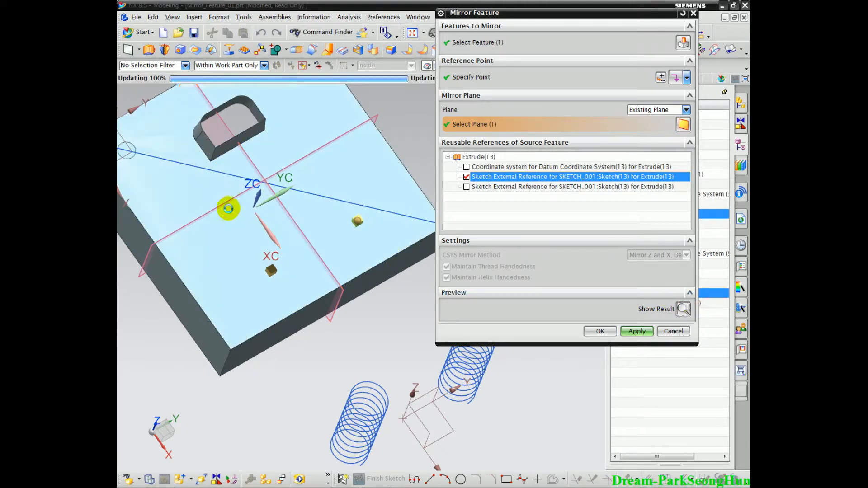
middle_click_drag(188, 159, 217, 204)
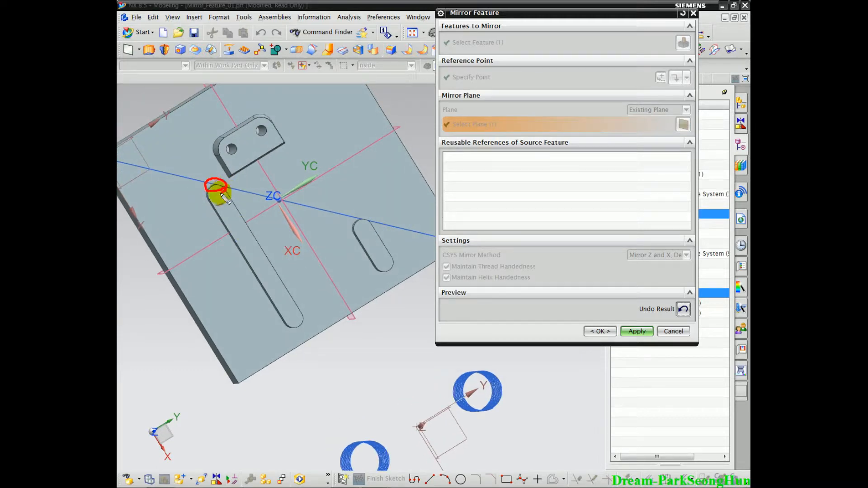
middle_click_drag(264, 296, 294, 301)
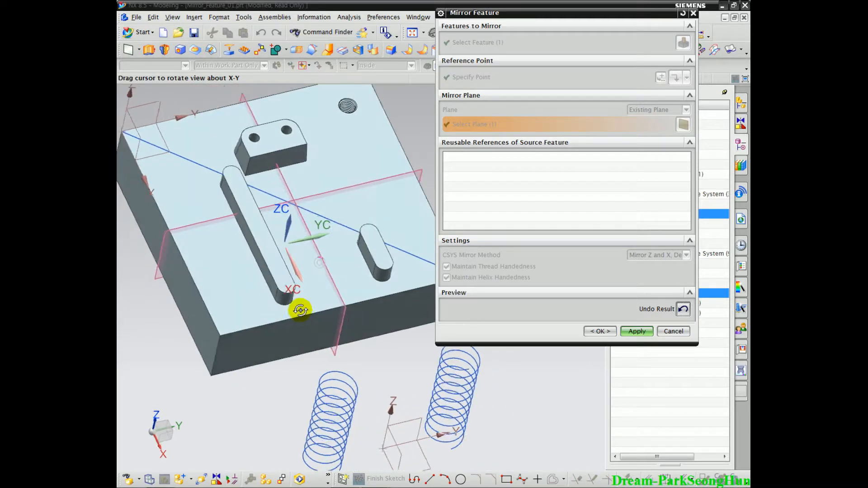
left_click(636, 331)
Move and narrow the Mirror Feature dialog so it no longer covers the Part Navigator's feature list.
middle_click_drag(353, 261, 306, 313)
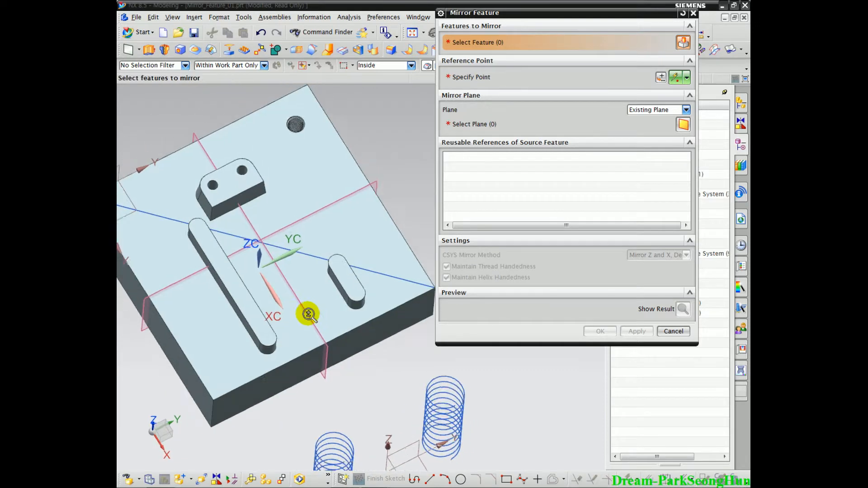
scroll(308, 300, "down", 3)
middle_click_drag(384, 295, 358, 323, "shift")
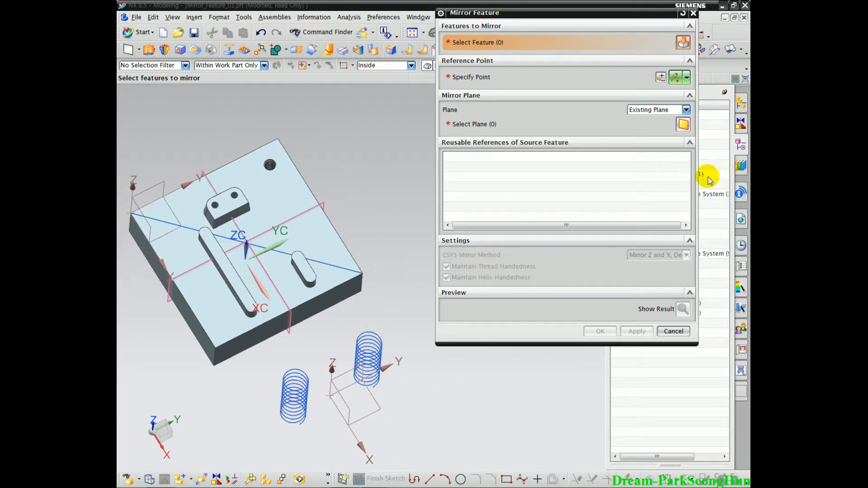
left_click_drag(591, 17, 530, 40)
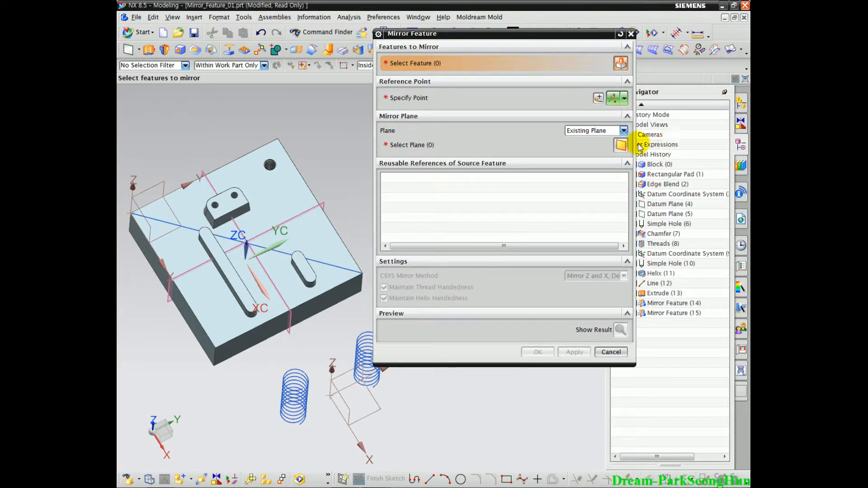
left_click_drag(636, 144, 587, 144)
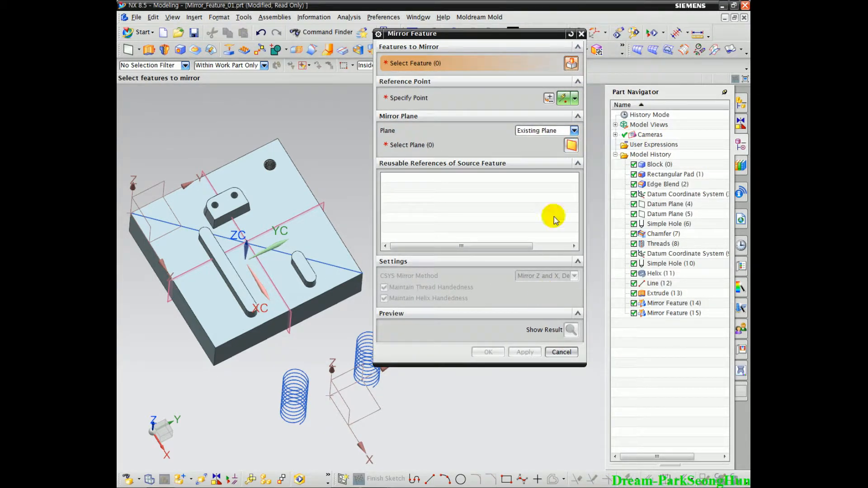
left_click_drag(509, 34, 527, 29)
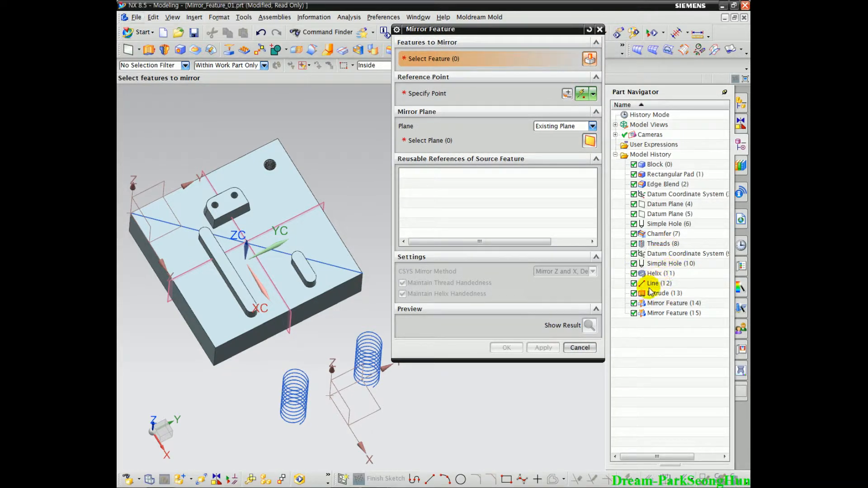
left_click(670, 264)
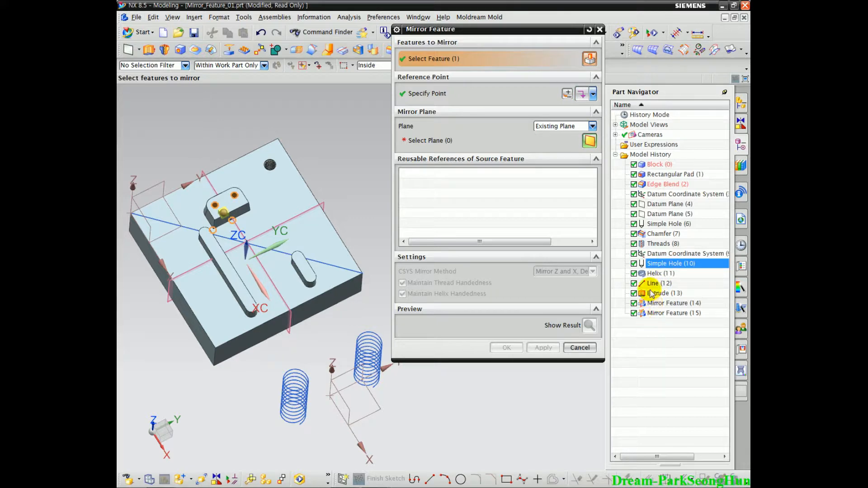
scroll(315, 314, "up", 5)
mouse_move(315, 315)
middle_mouse_down()
mouse_move(320, 339)
mouse_move(329, 317)
middle_mouse_up()
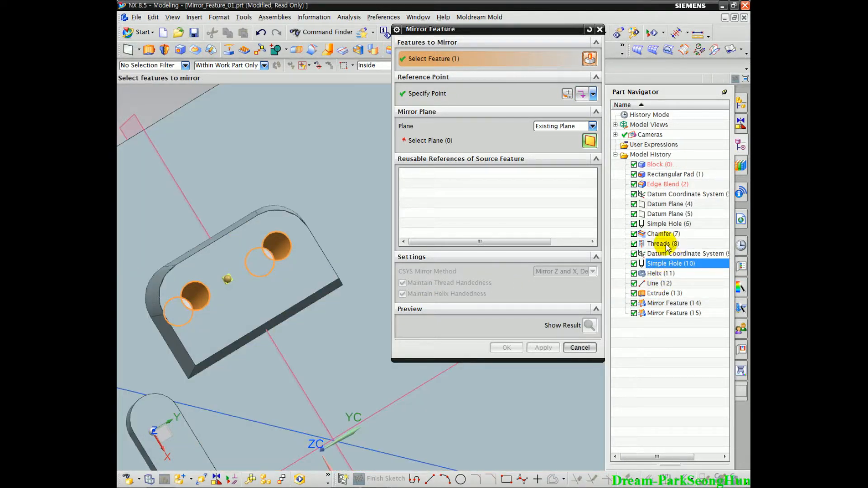
left_click(663, 244)
Mirror Simple Hole (6) about Datum Plane (5) without reusing any references, and close the Mirror Feature command.
left_click(665, 224)
scroll(325, 287, "down", 2)
middle_click_drag(326, 286, 318, 224)
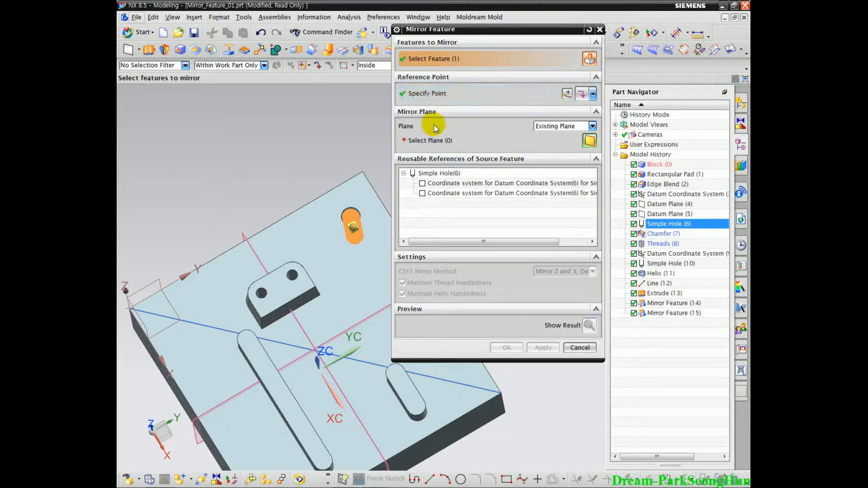
left_click(428, 140)
scroll(295, 339, "up", 5)
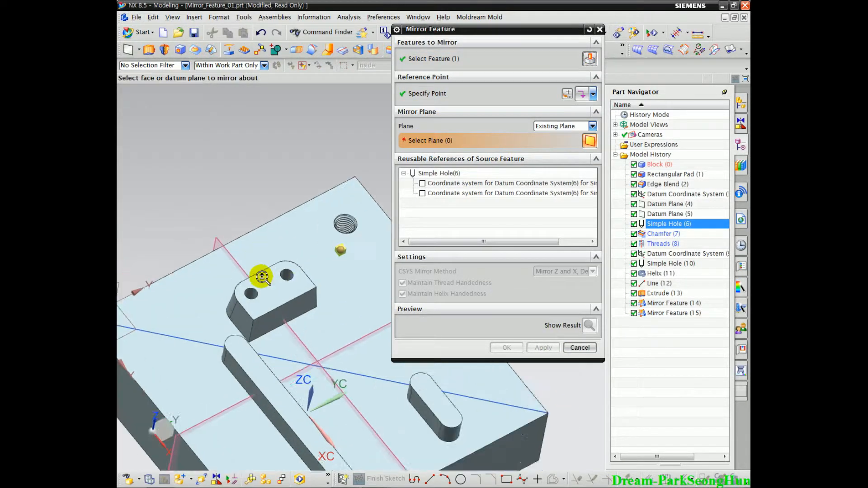
left_click(165, 209)
middle_click_drag(165, 209, 289, 236)
left_click(543, 347)
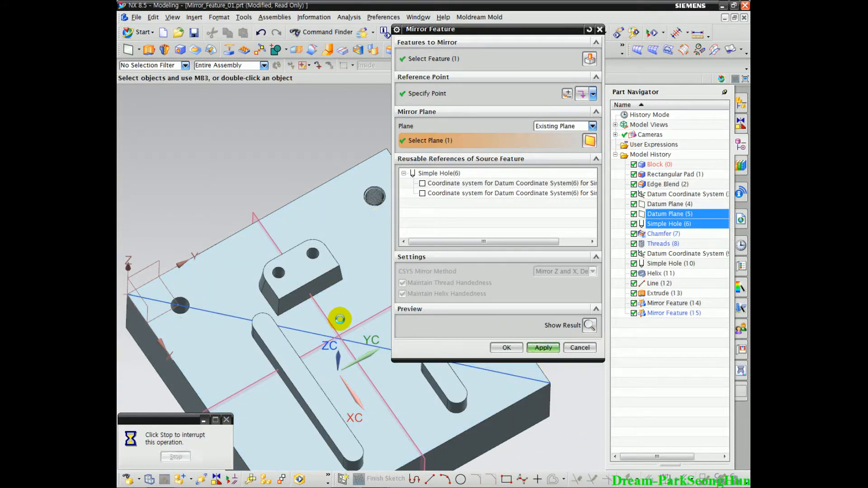
middle_click_drag(298, 326, 185, 305)
scroll(271, 351, "up", 2)
scroll(316, 359, "down", 1)
scroll(316, 359, "down", 2)
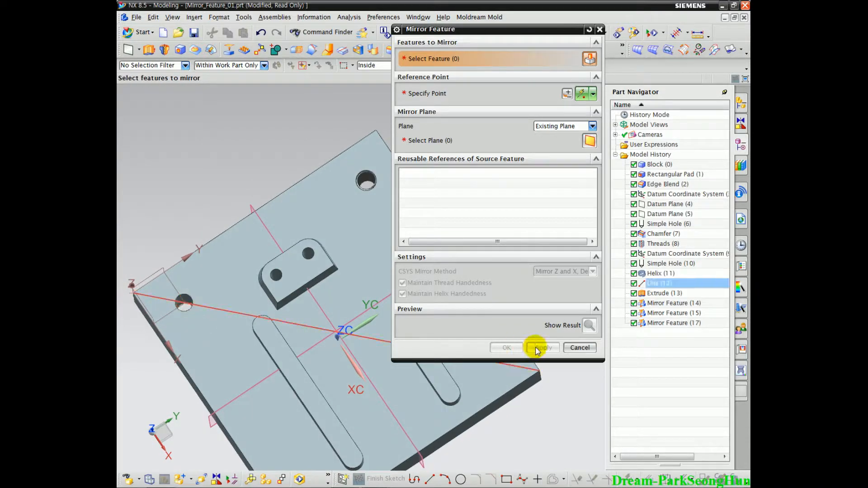
left_click(580, 348)
Examine which geometry of the block's threaded hole belongs to Simple Hole (6), Chamfer (7) and Threads (8).
scroll(378, 194, "up", 5)
middle_click_drag(443, 263, 451, 279, "shift")
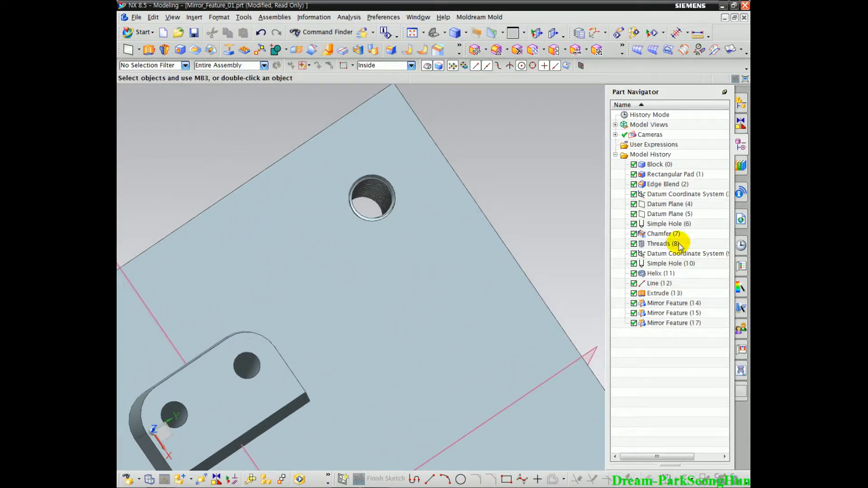
left_click(674, 225)
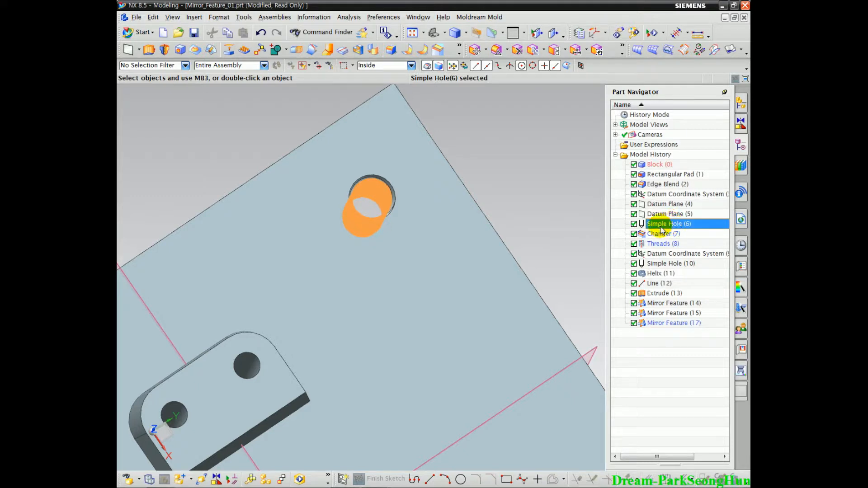
scroll(399, 166, "up", 4)
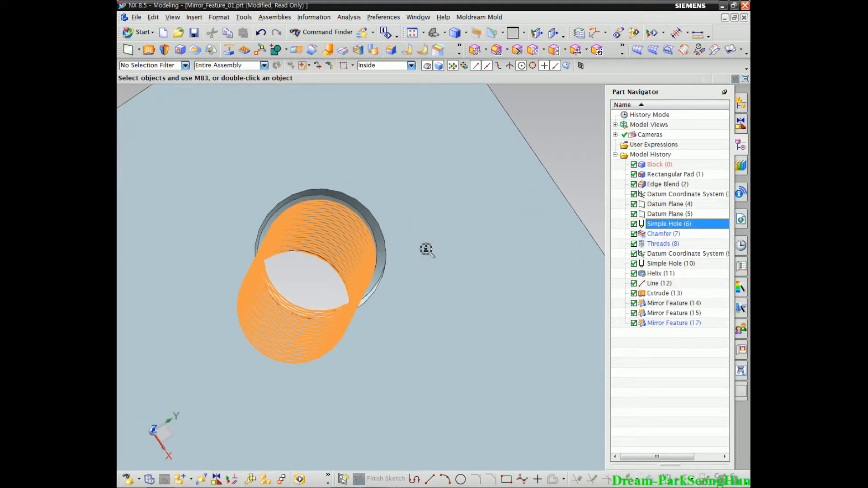
left_click(654, 234)
left_click(656, 244)
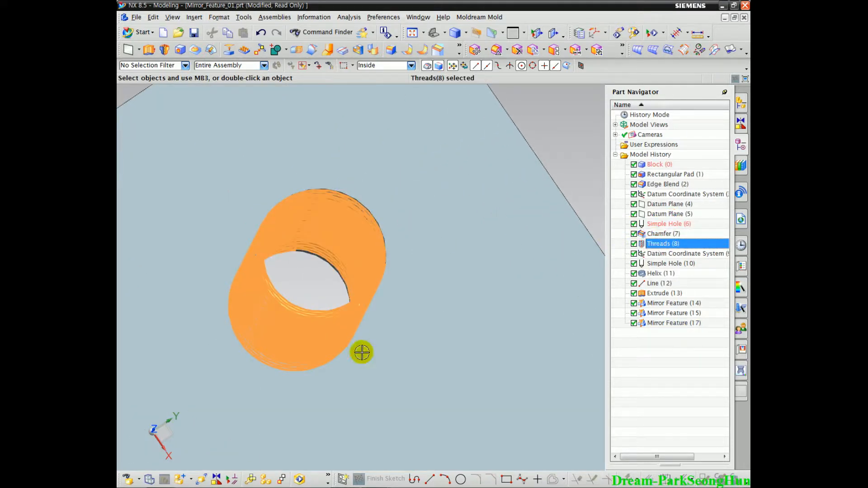
left_click(663, 234)
left_click(666, 244)
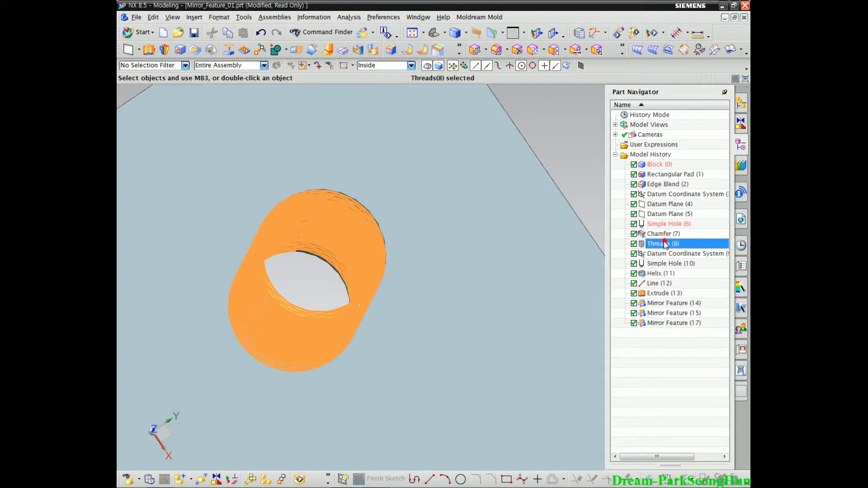
left_click(664, 224)
left_click(663, 233)
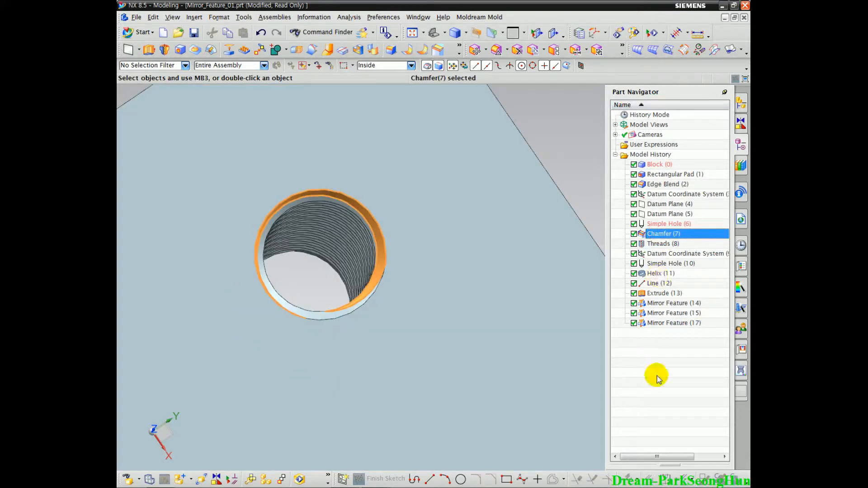
Show the dependencies of Chamfer (7) beneath the model history.
left_click_drag(659, 465, 659, 340)
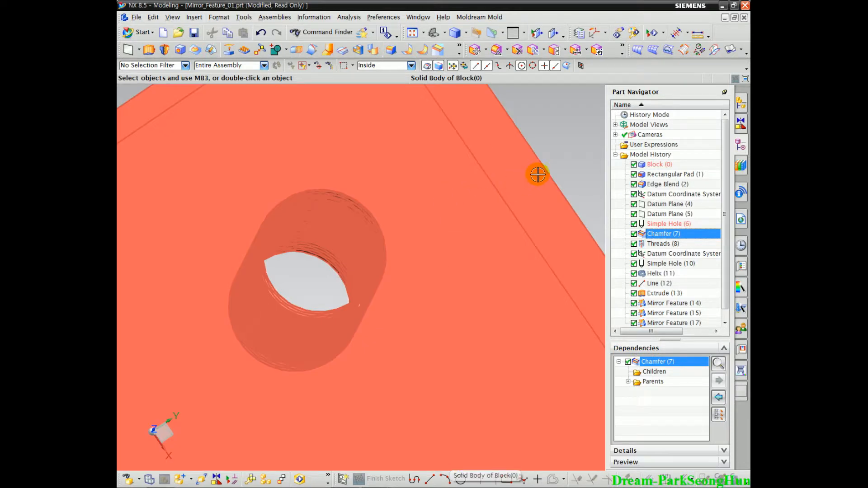
middle_click_drag(545, 163, 511, 144)
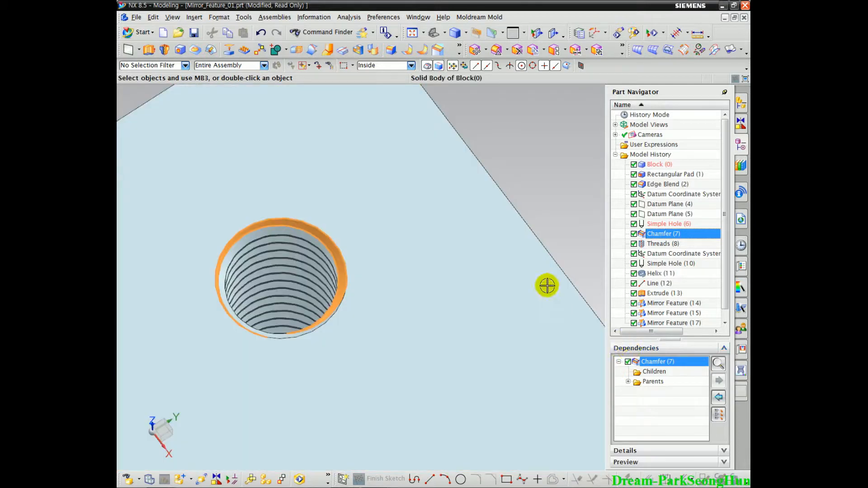
left_click_drag(671, 339, 667, 464)
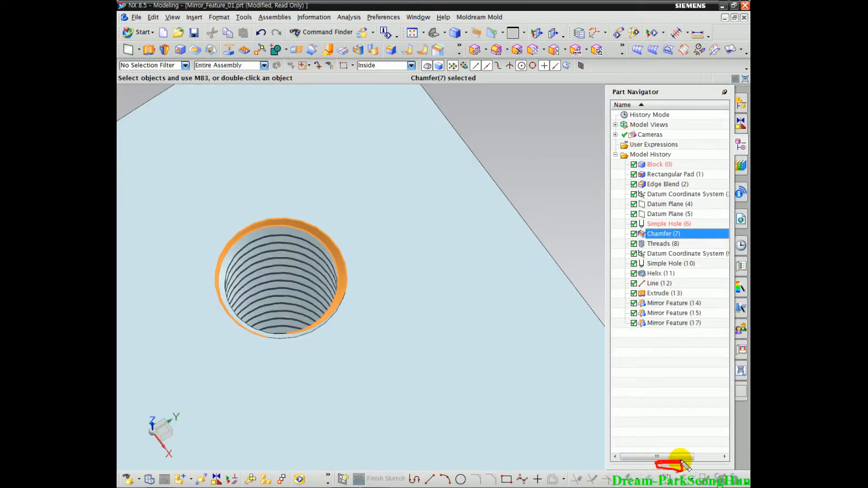
left_click_drag(673, 465, 667, 329)
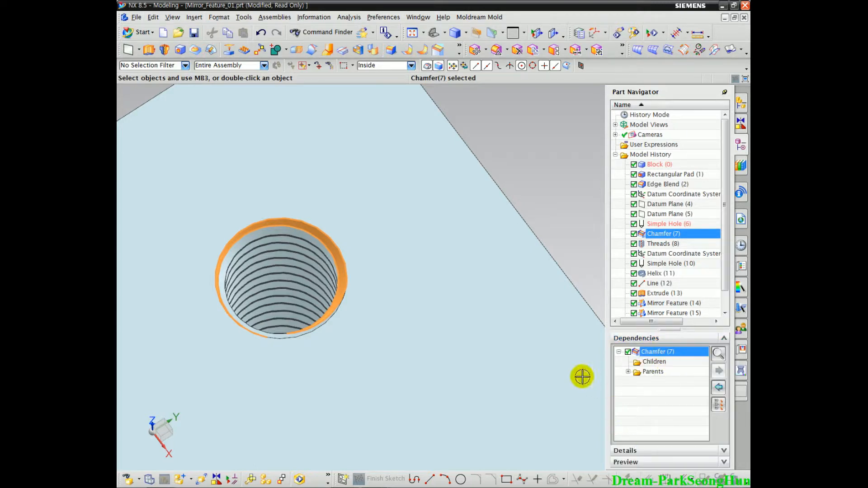
View the details and preview of Chamfer (7), collapse both sections, and enlarge the Dependencies area.
left_click(634, 451)
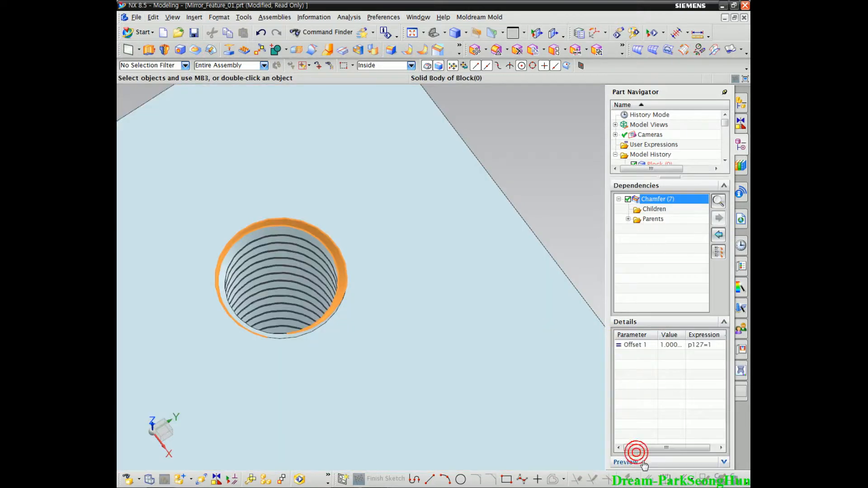
left_click(631, 459)
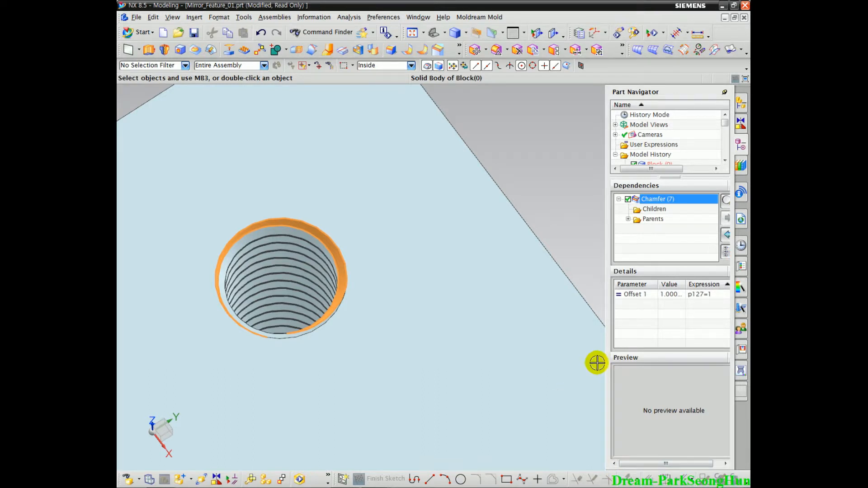
left_click(626, 357)
left_click(625, 360)
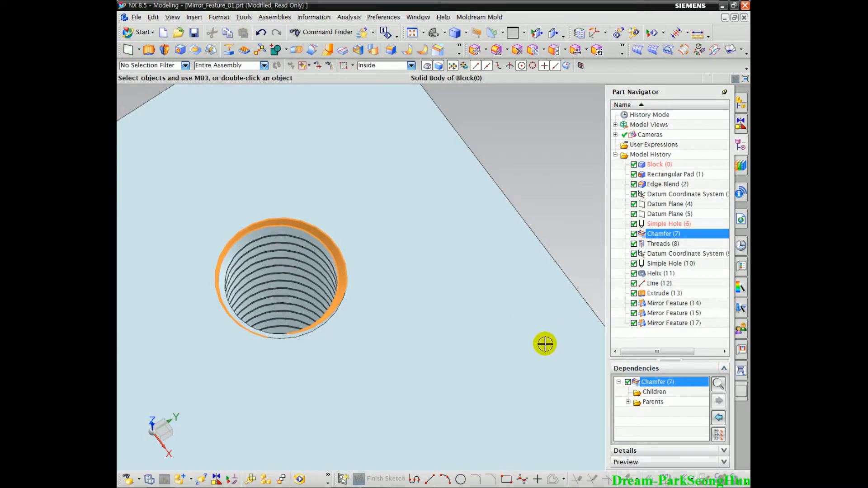
left_click_drag(637, 339, 636, 269)
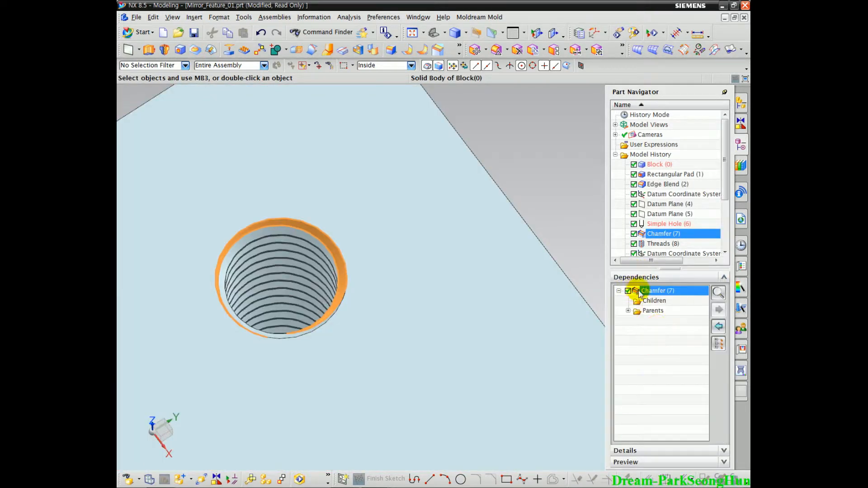
Examine the child features that depend on Simple Hole (6).
left_click(661, 224)
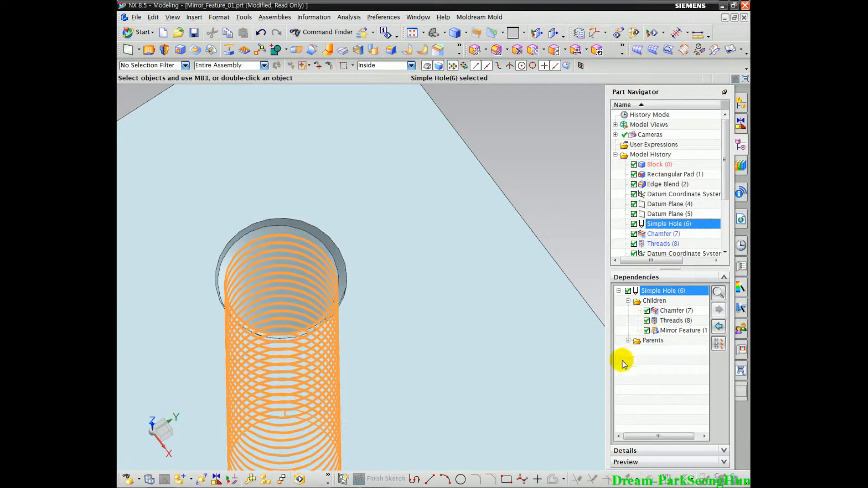
mouse_move(655, 296)
left_mouse_down()
mouse_move(653, 280)
mouse_move(682, 292)
left_mouse_up()
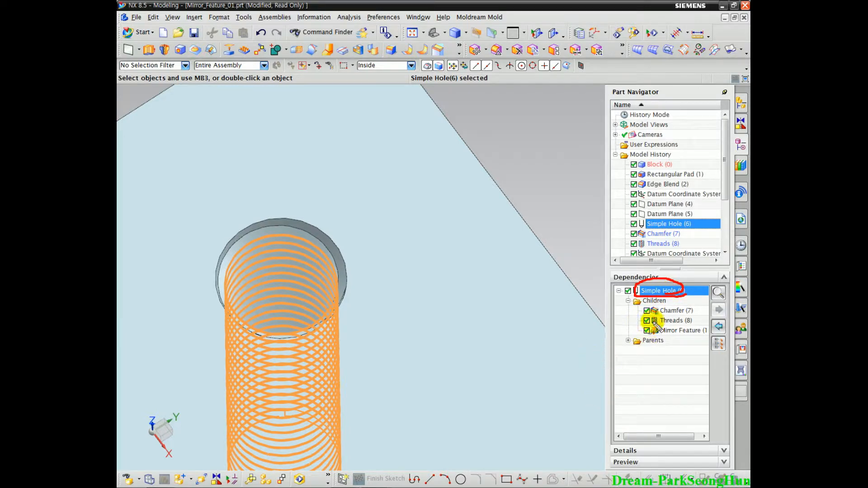
mouse_move(651, 301)
left_mouse_down()
mouse_move(624, 305)
mouse_move(678, 311)
left_mouse_up()
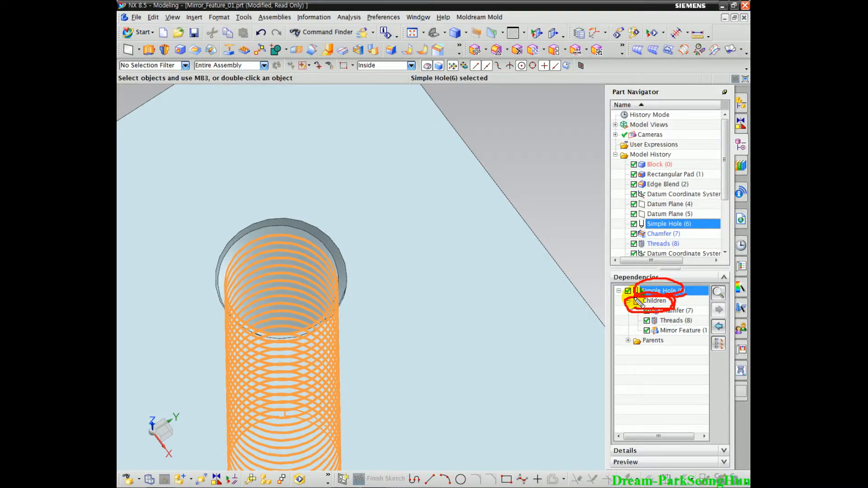
key("Escape")
left_click_drag(638, 298, 678, 290)
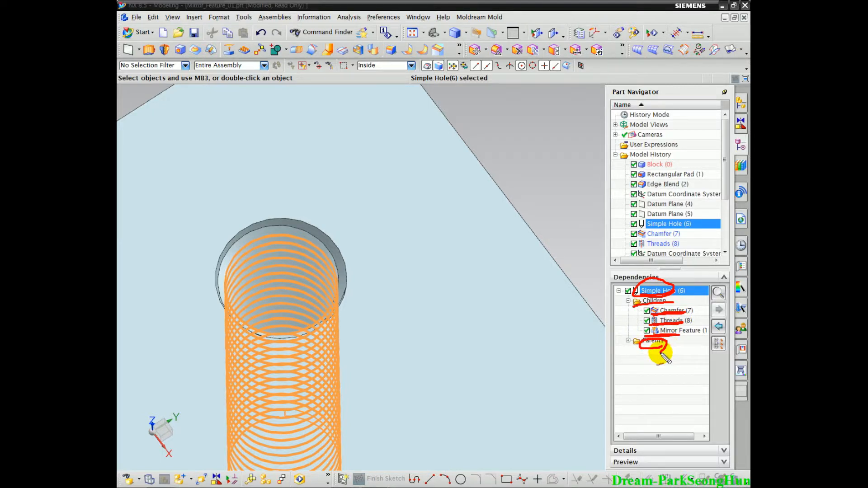
key("Escape")
Expand the parents of Simple Hole (6), highlight Block (0) on the model, and clear the selection after examining it.
left_click(628, 340)
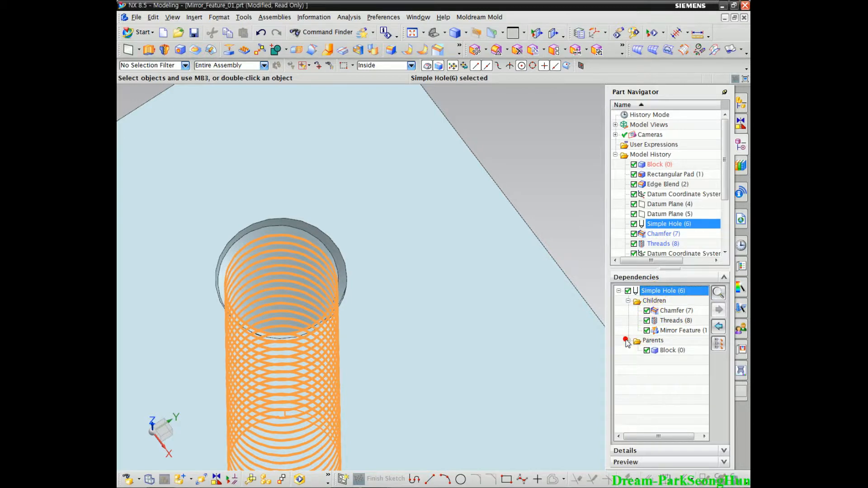
left_click(676, 352)
scroll(456, 363, "down", 4)
middle_click_drag(440, 291, 456, 283, "shift")
scroll(454, 217, "down", 4)
middle_click_drag(467, 342, 467, 285, "shift")
key("ctrl+shift+d")
left_click_drag(459, 230, 457, 253)
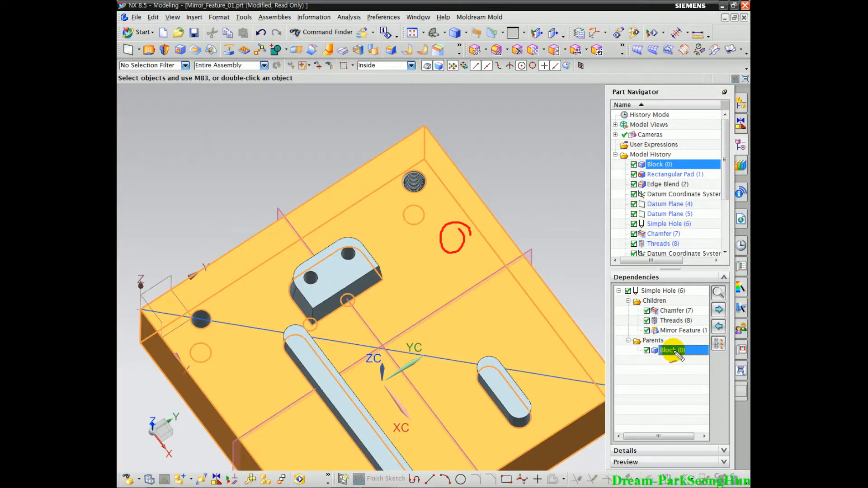
mouse_move(634, 288)
left_mouse_down()
mouse_move(692, 335)
mouse_move(686, 368)
mouse_move(617, 328)
mouse_move(692, 278)
mouse_move(696, 362)
left_mouse_up()
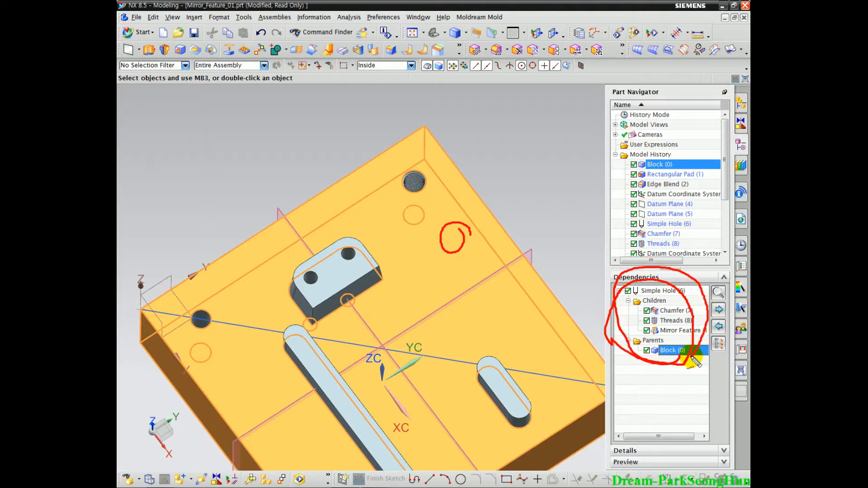
key("Escape")
left_click(653, 406)
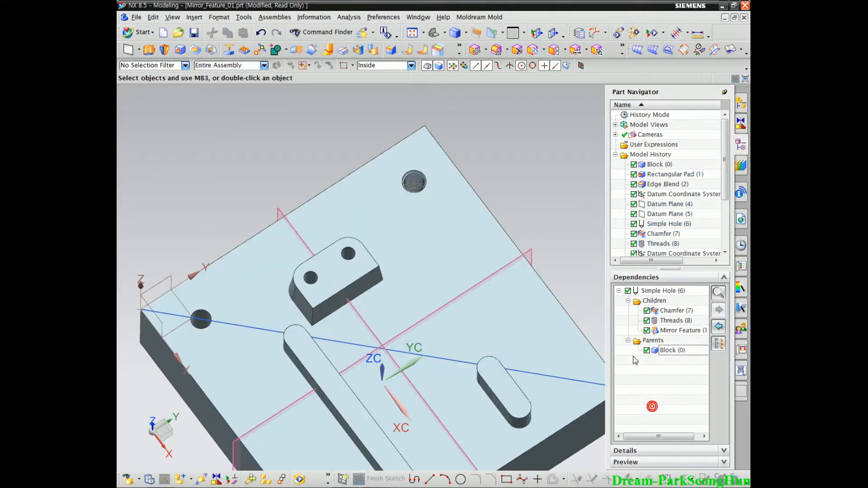
Compare the source threaded hole with its mirrored copy against the dependent features of Simple Hole (6).
mouse_move(447, 351)
middle_mouse_down("shift")
mouse_move(467, 365)
mouse_move(496, 353)
mouse_move(512, 367)
middle_mouse_up("shift")
scroll(420, 333, "up", 2)
scroll(497, 349, "up", 1)
scroll(511, 360, "down", 1)
left_click_drag(499, 172, 496, 164)
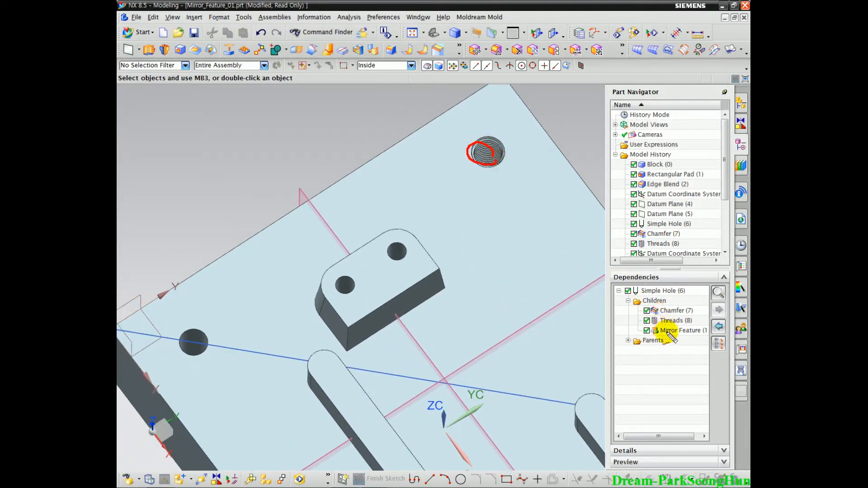
left_click_drag(651, 320, 648, 319)
left_click_drag(207, 330, 216, 356)
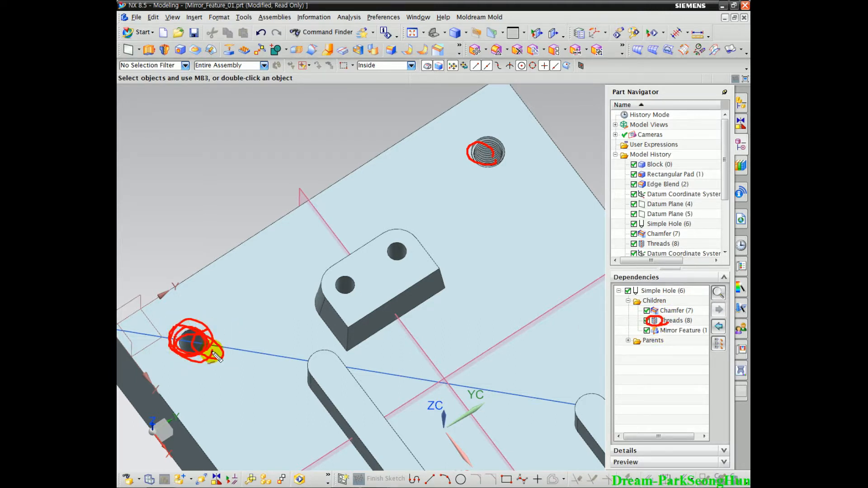
key("Escape")
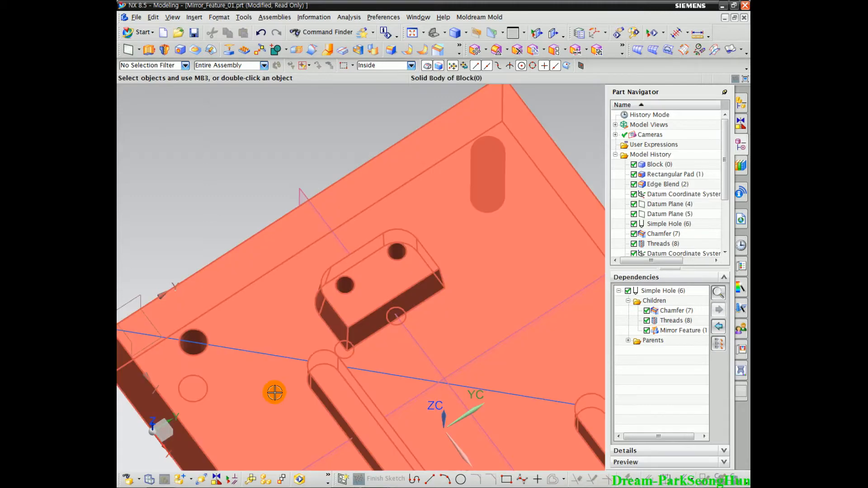
Enlarge the model history list to show all features and highlight Mirror Feature (17) on the block.
middle_click_drag(275, 393, 339, 348)
scroll(340, 321, "down", 2)
left_click_drag(648, 269, 648, 354)
middle_click_drag(500, 393, 423, 265)
scroll(446, 247, "up", 2)
left_click(661, 324)
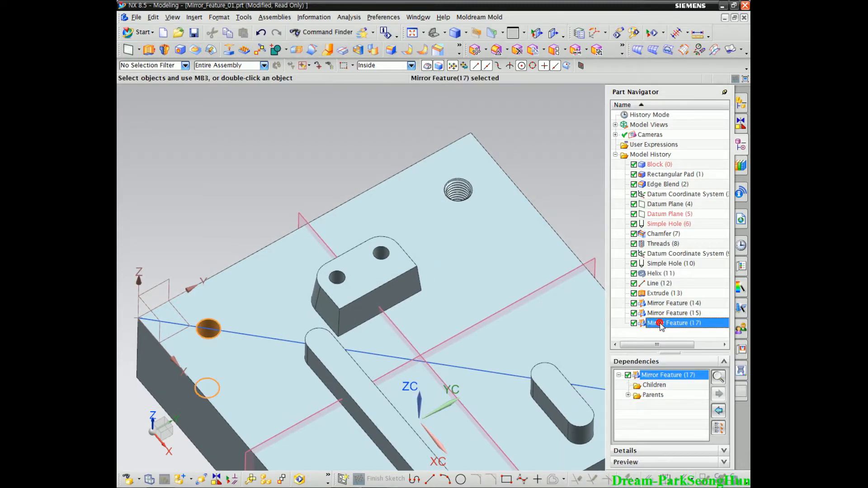
scroll(500, 302, "up", 2)
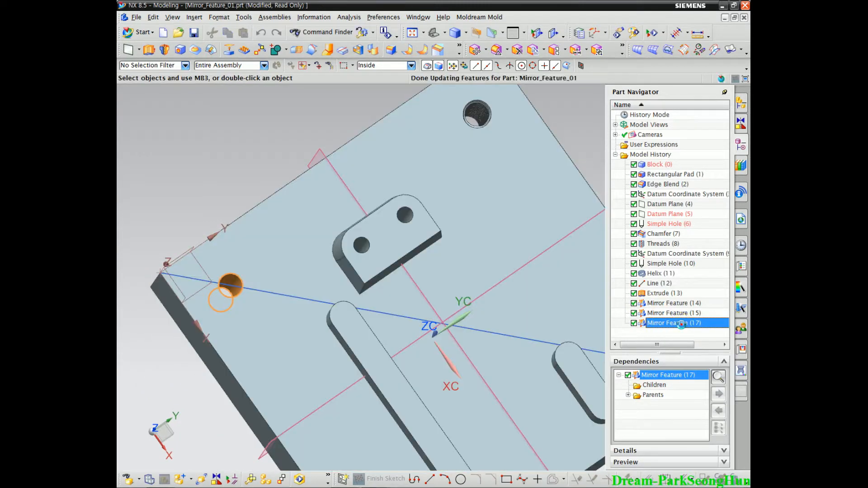
Edit Mirror Feature (17) and add Chamfer (7) and Threads (8) to the features to mirror.
double_click(683, 324)
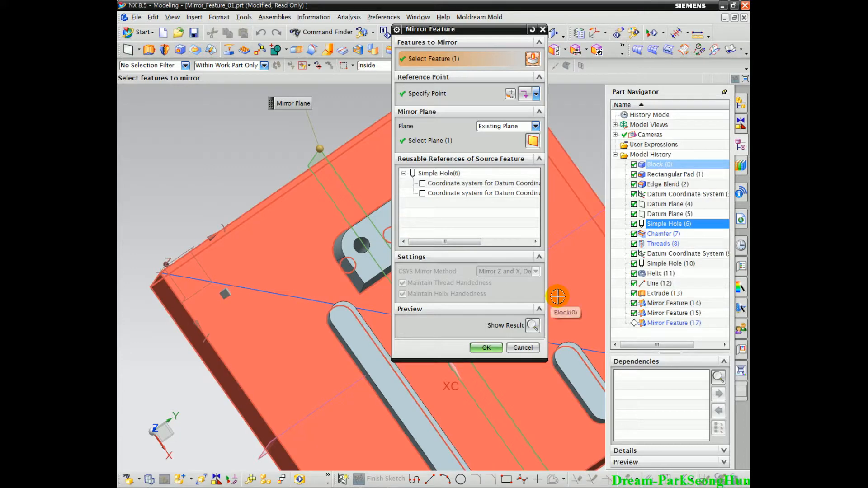
left_click(429, 158)
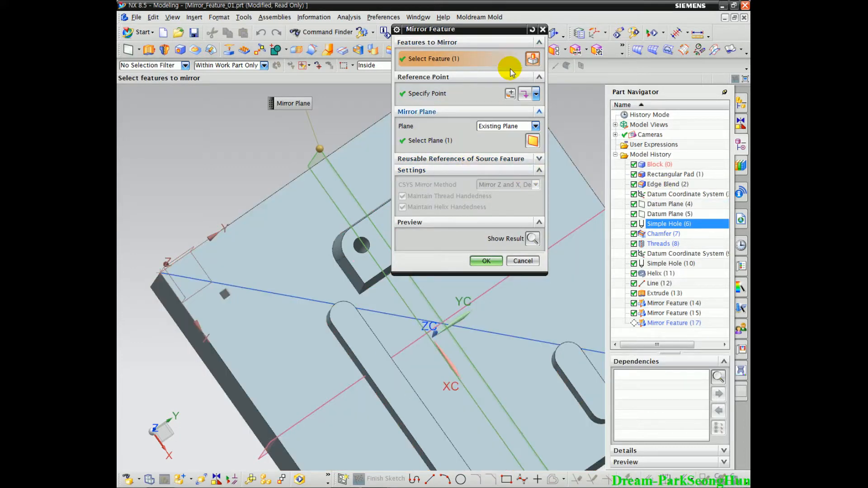
left_click(656, 234)
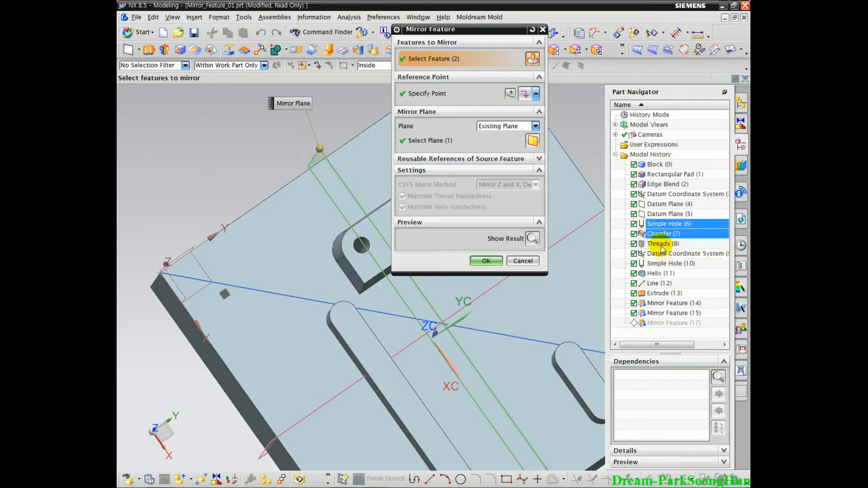
left_click(660, 244)
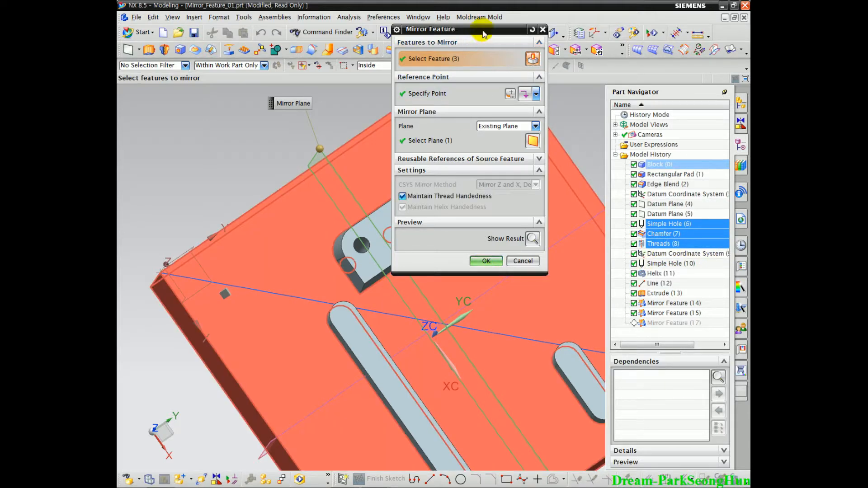
Keep Maintain Thread Handedness enabled and apply the edited mirror of the threaded hole.
left_click_drag(479, 29, 546, 37)
middle_click_drag(351, 220, 344, 200)
scroll(345, 201, "up", 2)
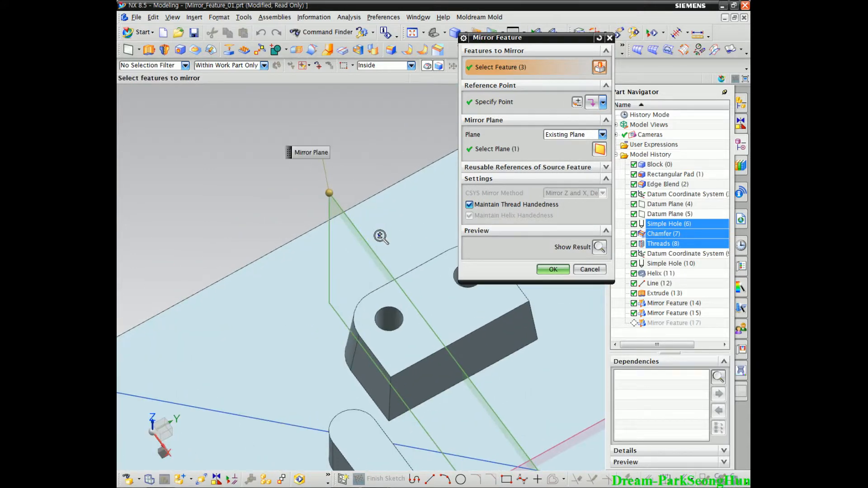
middle_click_drag(380, 235, 355, 199, "shift")
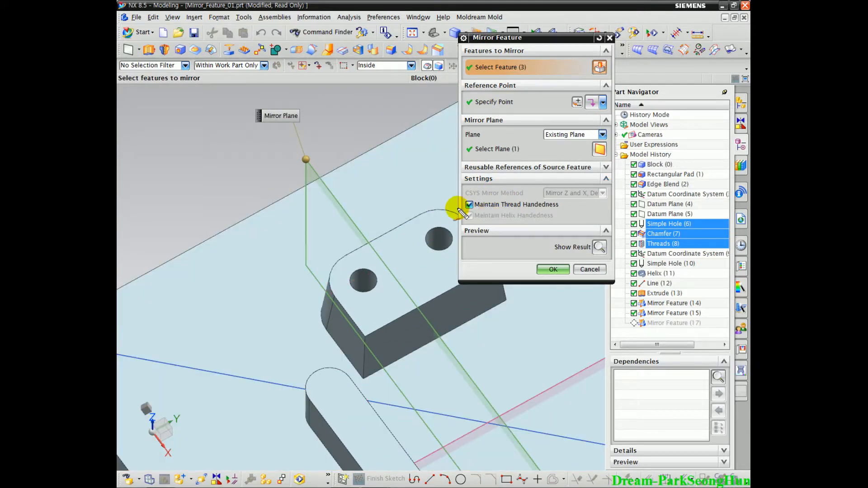
mouse_move(505, 212)
left_mouse_down()
mouse_move(560, 208)
mouse_move(458, 203)
mouse_move(517, 215)
left_mouse_up()
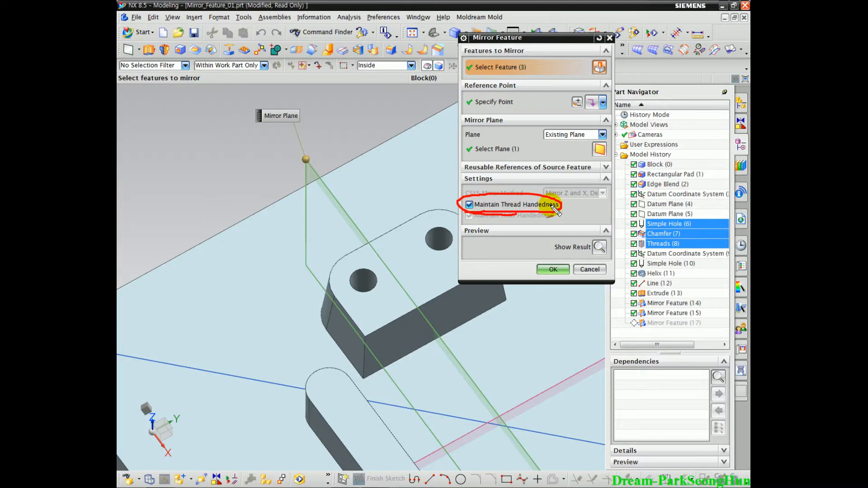
key("Escape")
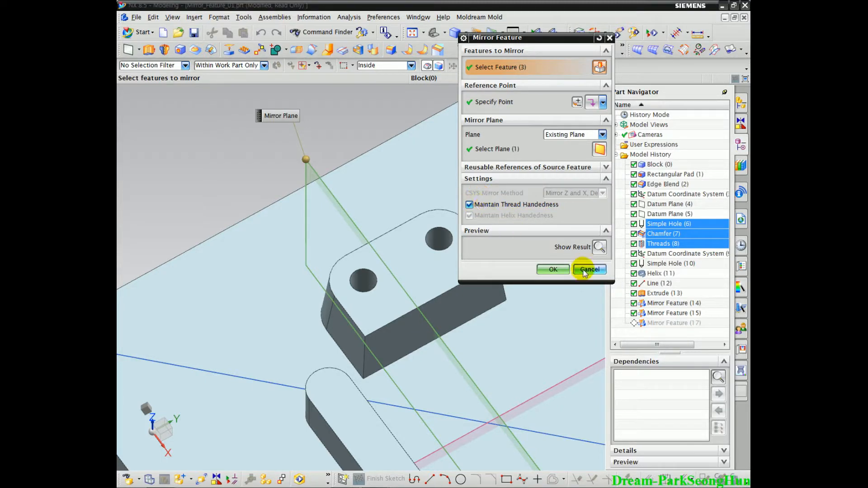
left_click(553, 269)
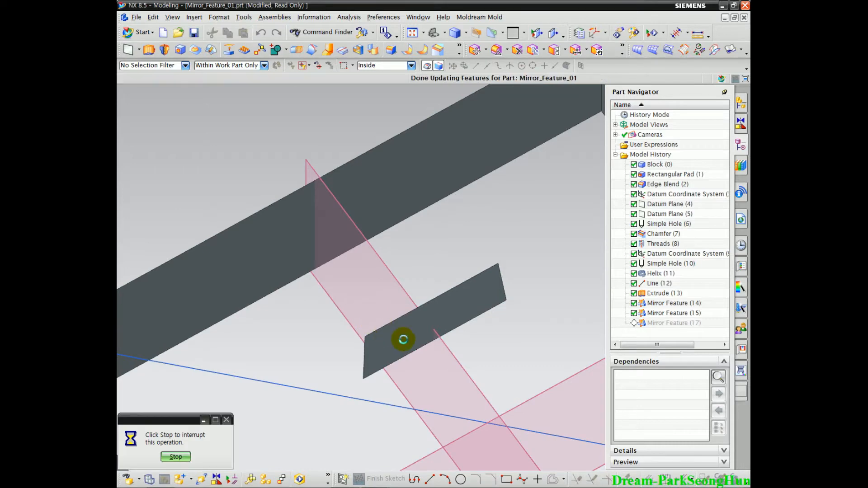
Compare the thread direction of the source hole with that of the mirrored hole.
middle_click_drag(413, 349, 406, 311)
mouse_move(527, 141)
left_mouse_down()
mouse_move(550, 162)
mouse_move(517, 159)
mouse_move(493, 170)
mouse_move(520, 158)
left_mouse_up()
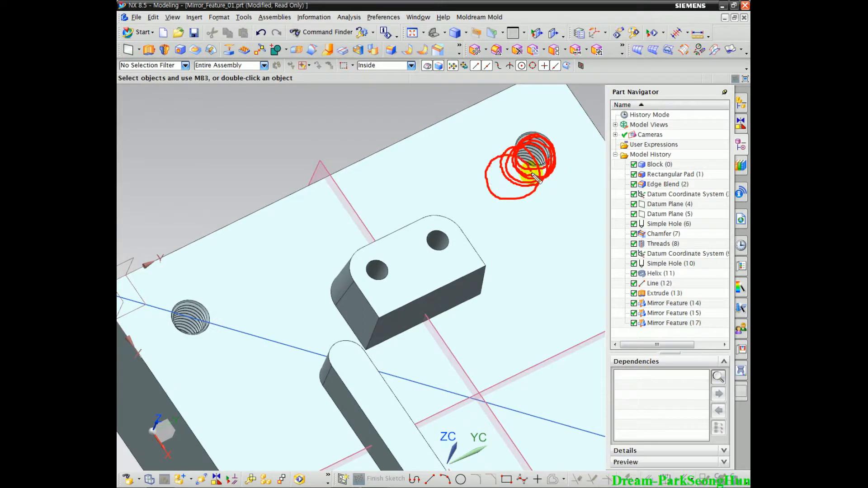
mouse_move(218, 320)
left_mouse_down()
mouse_move(213, 340)
mouse_move(192, 355)
mouse_move(162, 342)
left_mouse_up()
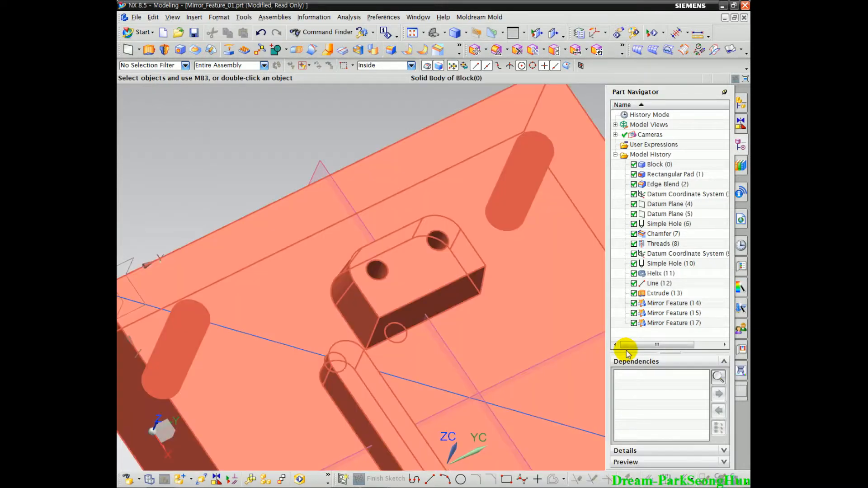
Turn off Maintain Thread Handedness in Mirror Feature (17), apply the edit, and inspect the mirrored hole on the block.
double_click(674, 323)
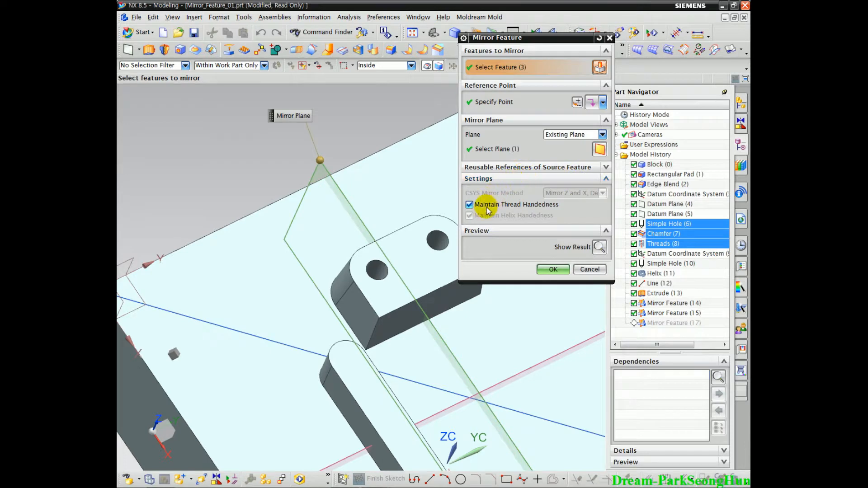
left_click(554, 270)
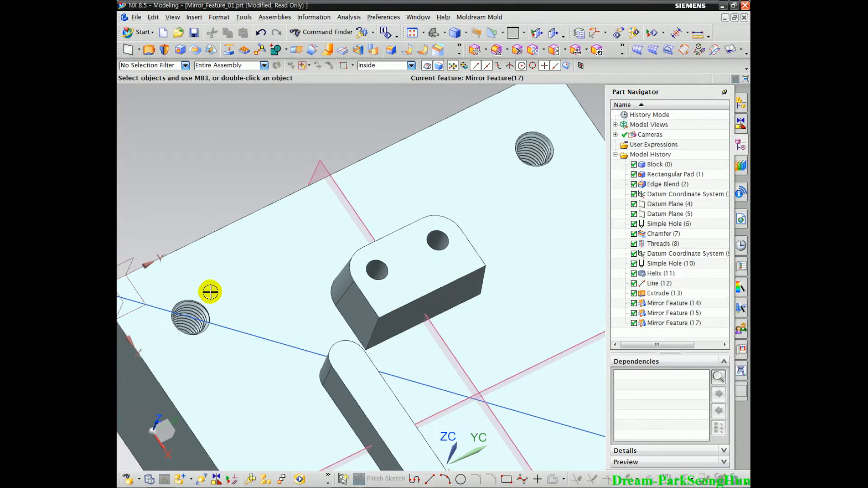
middle_click_drag(208, 291, 221, 304)
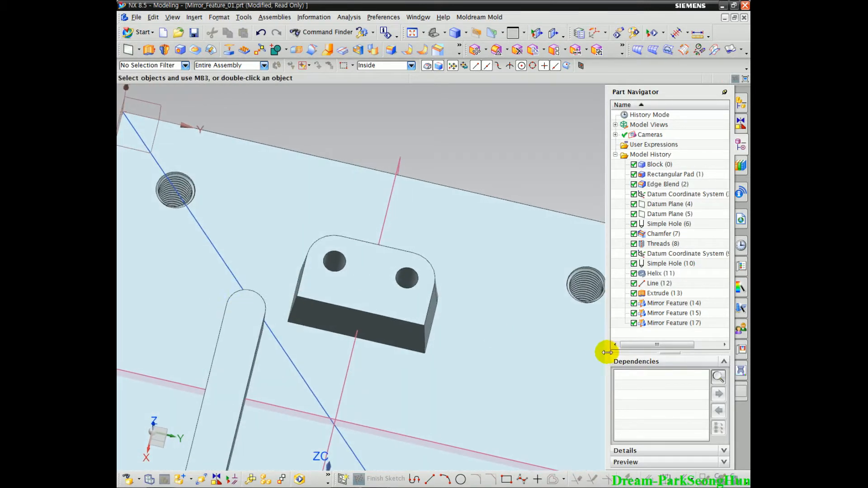
left_click(663, 324)
double_click(664, 324)
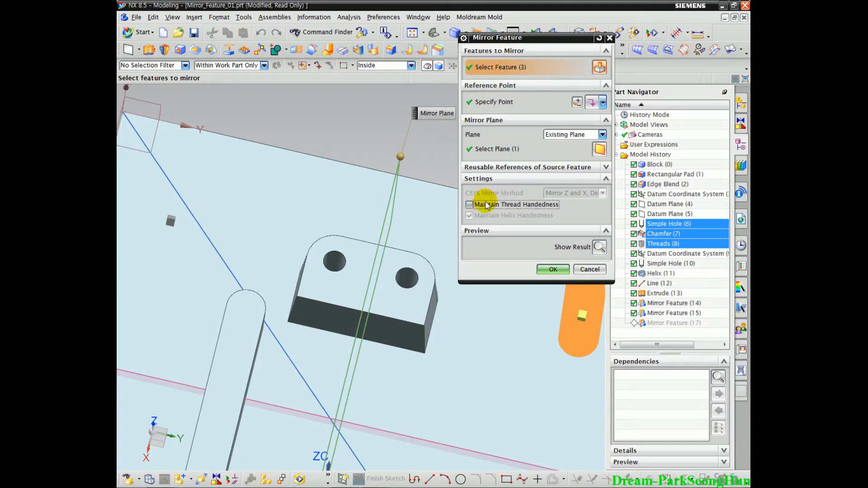
left_click(553, 270)
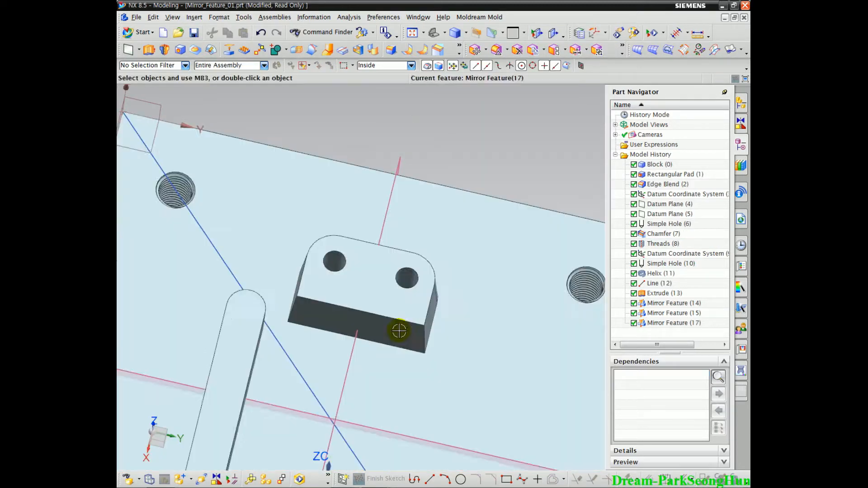
middle_click_drag(397, 383, 441, 237)
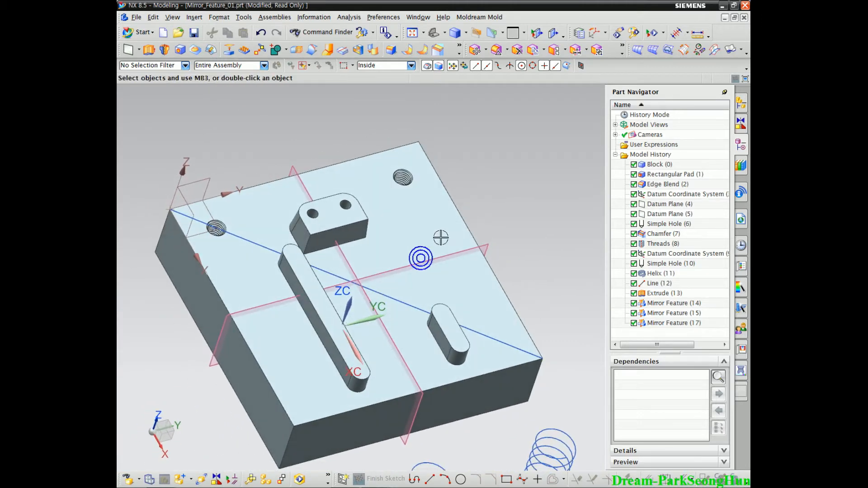
Start a Mirror Feature and select the datum coordinate system at the block's corner as the feature to mirror.
left_click(195, 18)
mouse_move(258, 143)
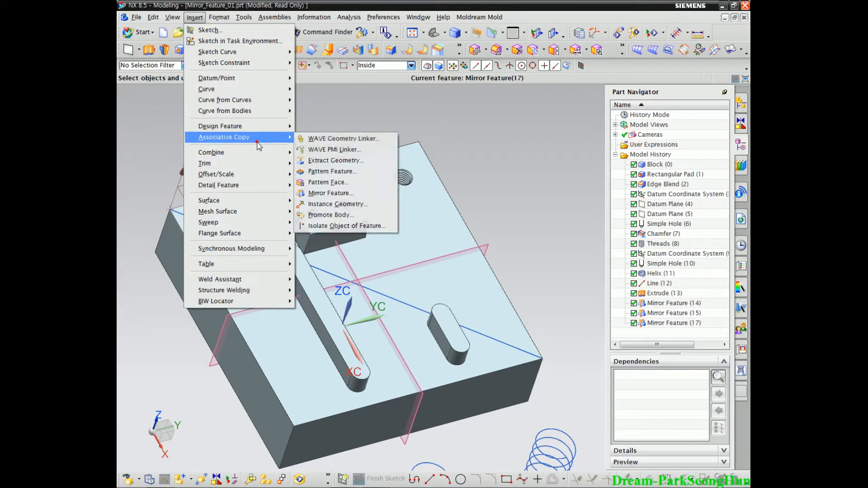
left_click(385, 181)
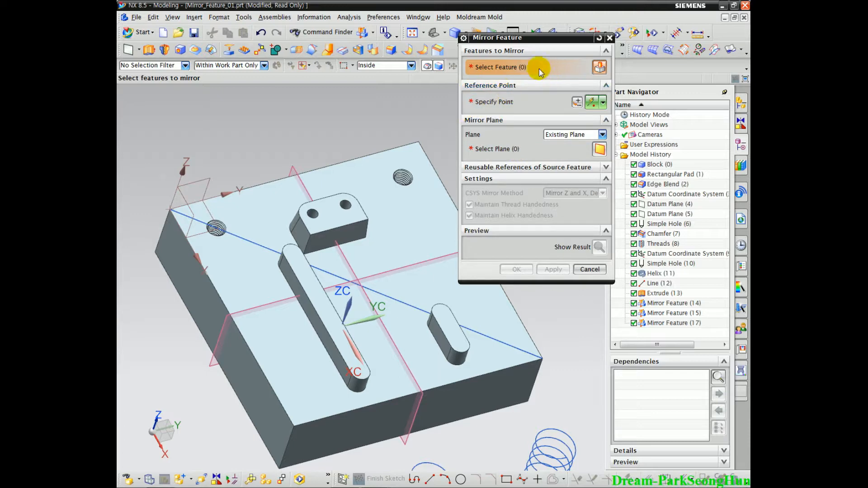
middle_click_drag(314, 305, 217, 228)
mouse_move(172, 195)
left_mouse_down()
mouse_move(216, 185)
mouse_move(196, 217)
left_mouse_up()
left_click_drag(250, 143, 290, 130)
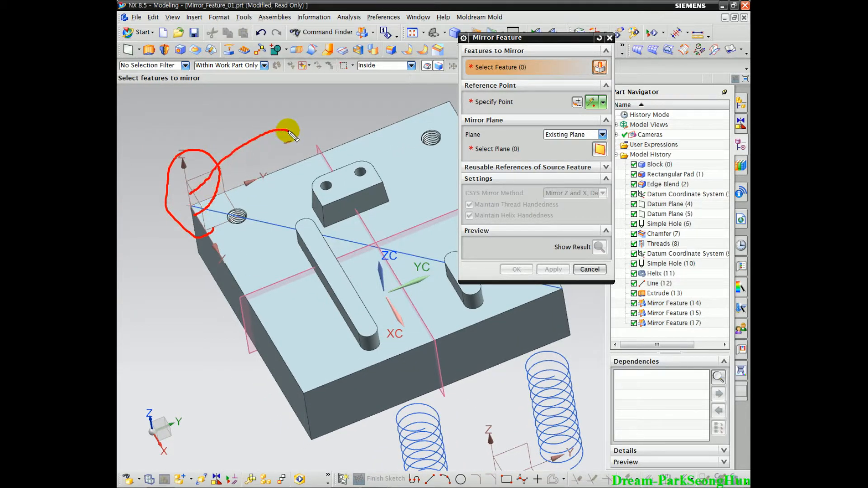
key("Escape")
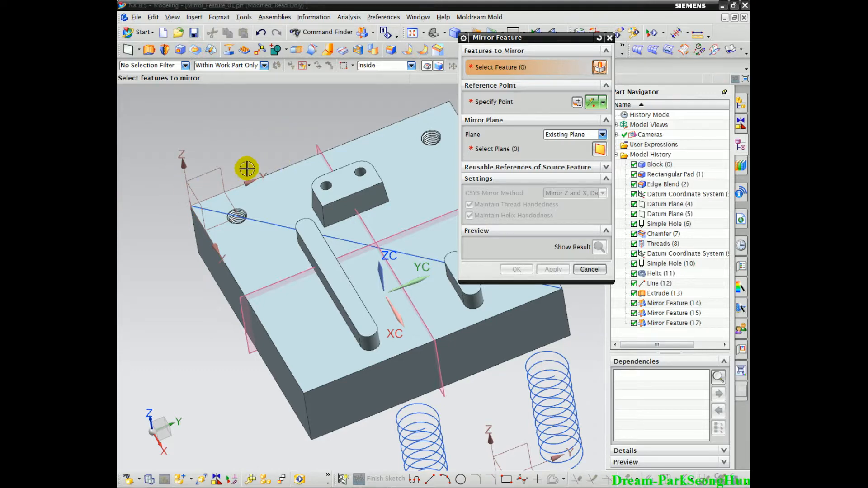
scroll(239, 206, "up", 2)
scroll(238, 206, "up", 1)
left_click(175, 179)
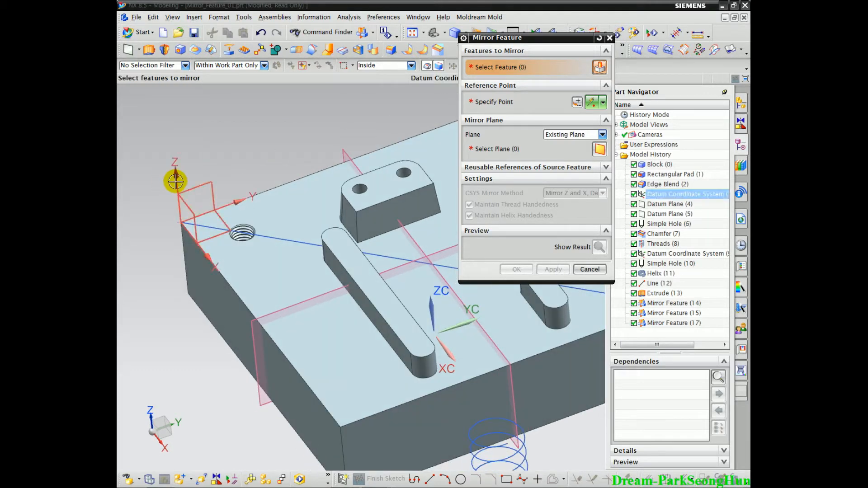
Choose Datum Plane (5) as the existing mirror plane and check the reusable references of the source feature.
scroll(321, 281, "down", 2)
middle_click_drag(321, 281, 278, 213, "shift")
left_click(513, 151)
scroll(351, 242, "down", 1)
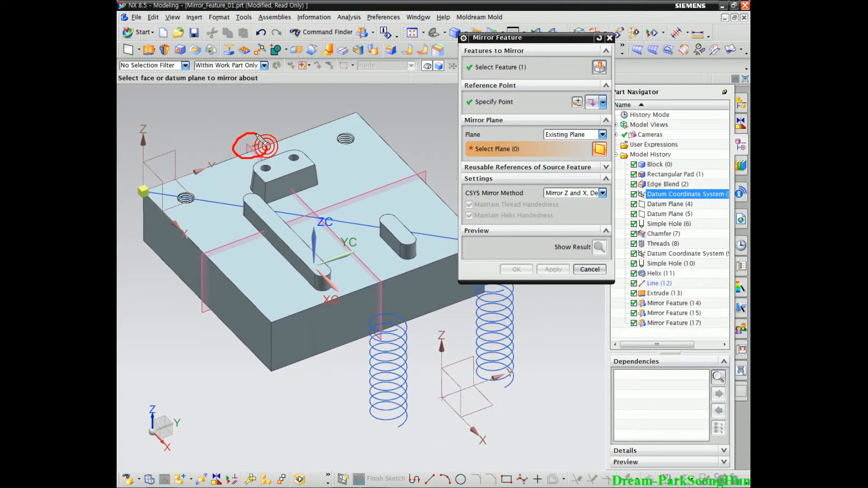
left_click(249, 146)
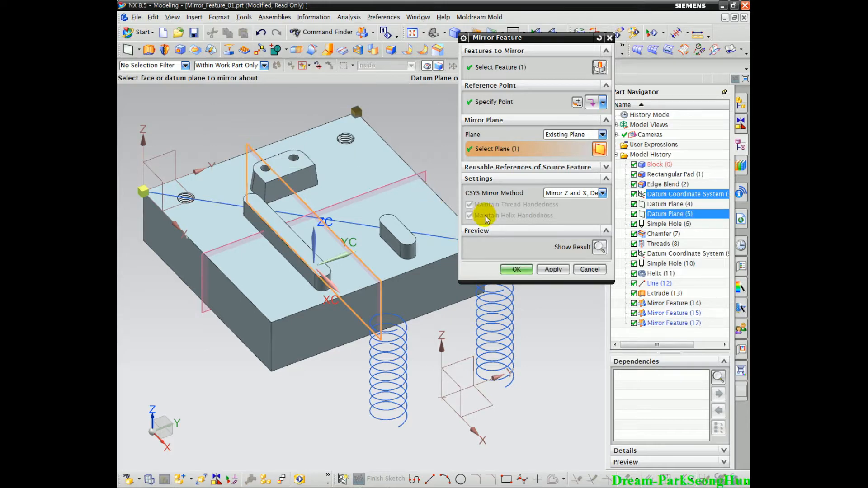
left_click(523, 168)
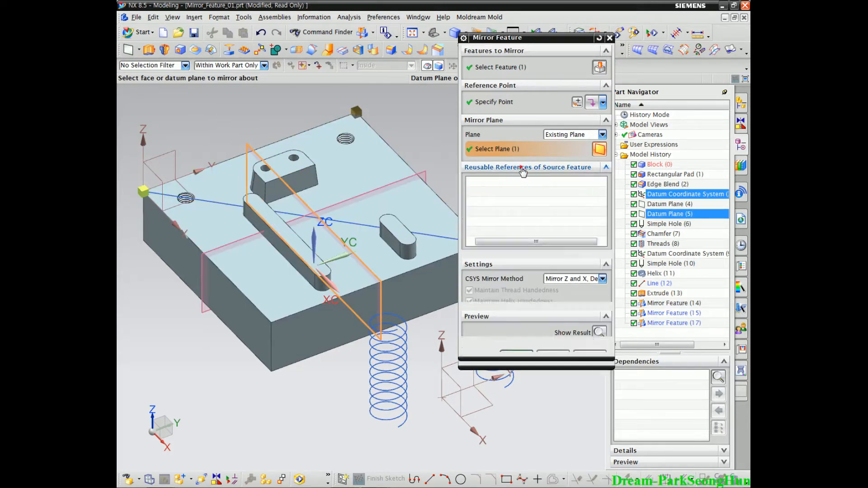
left_click(522, 168)
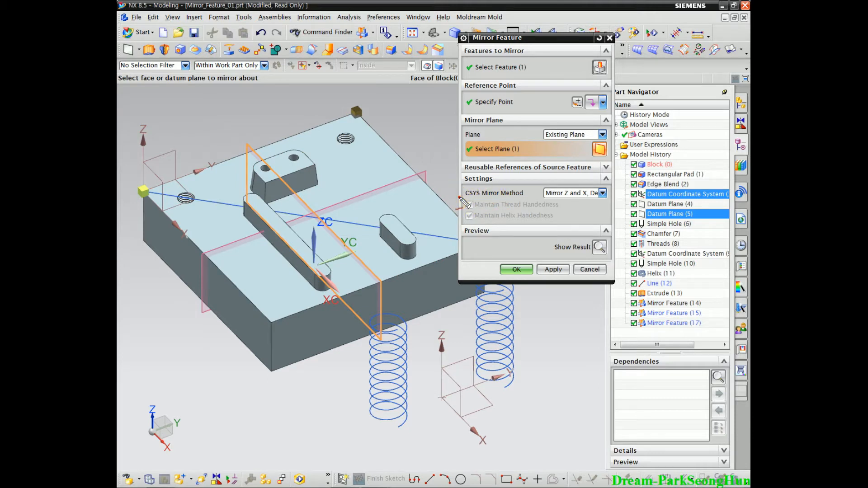
Set the CSYS Mirror Method to Mirror X and Y, Derive Z and preview the axes of the mirrored coordinate system.
mouse_move(502, 199)
left_mouse_down()
mouse_move(527, 182)
mouse_move(452, 189)
mouse_move(470, 199)
left_mouse_up()
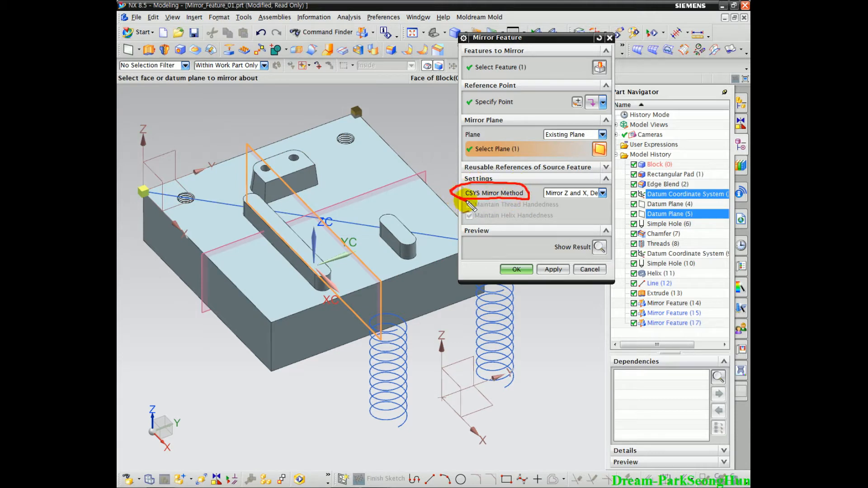
left_click(563, 193)
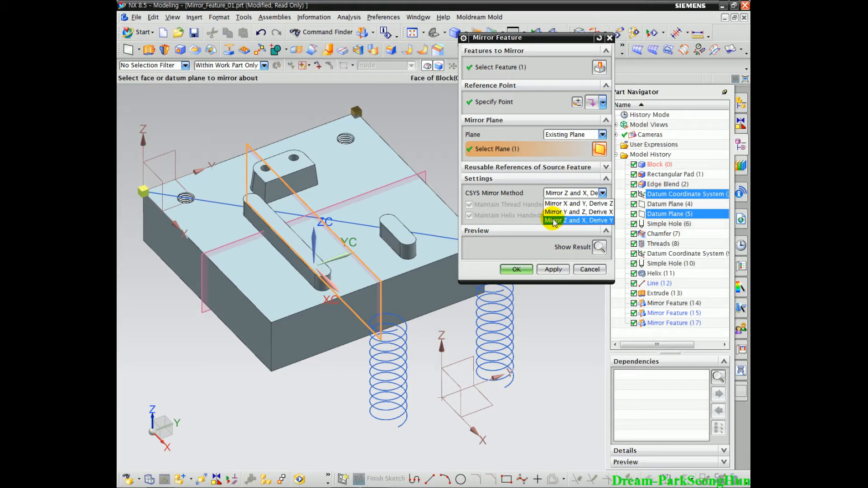
left_click(575, 207)
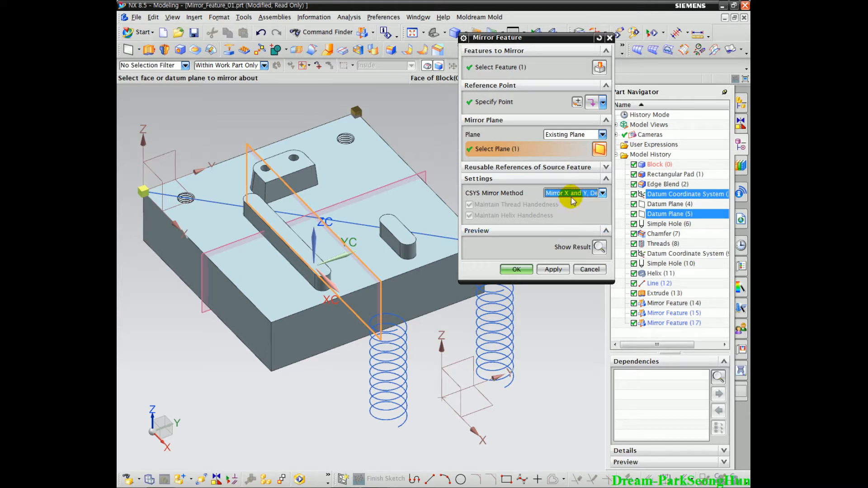
left_click(574, 193)
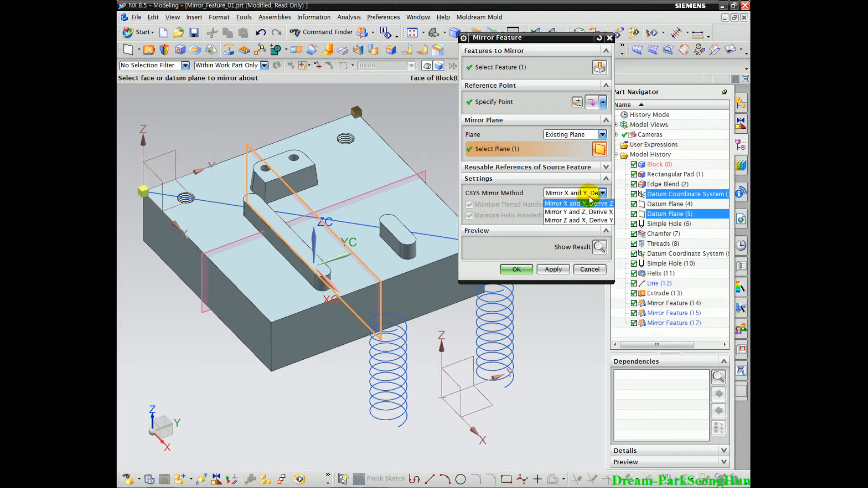
left_click(610, 207)
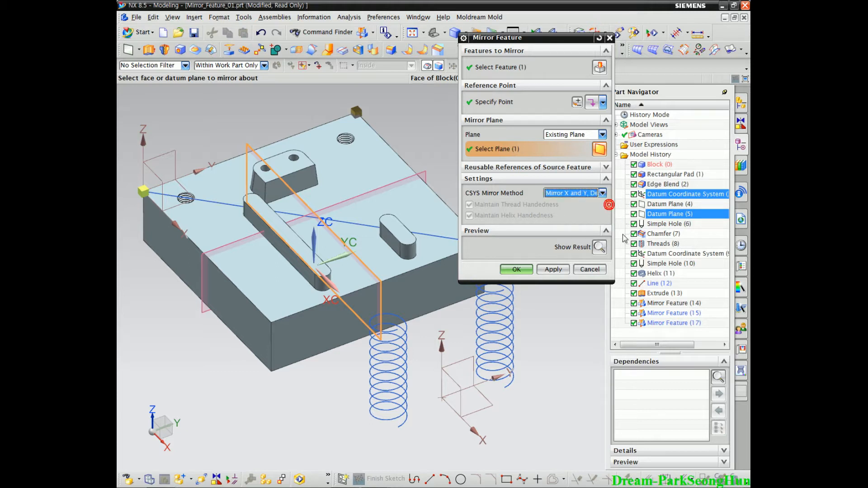
left_click(600, 247)
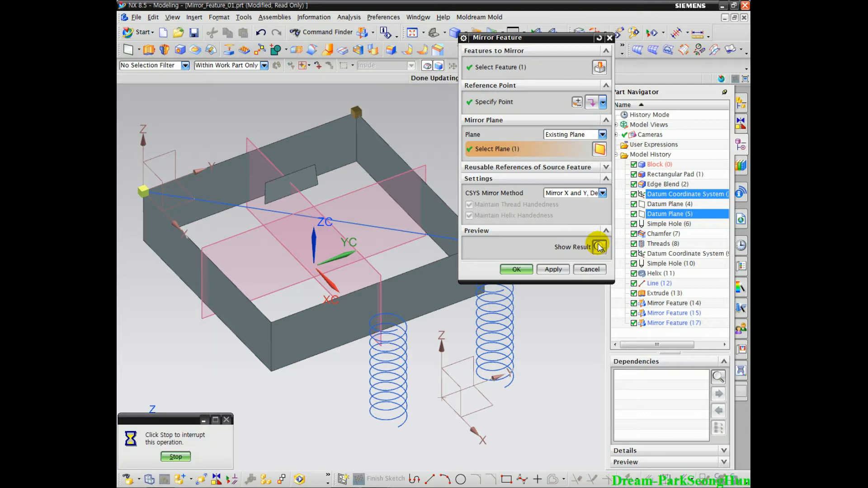
middle_click_drag(301, 149, 303, 171)
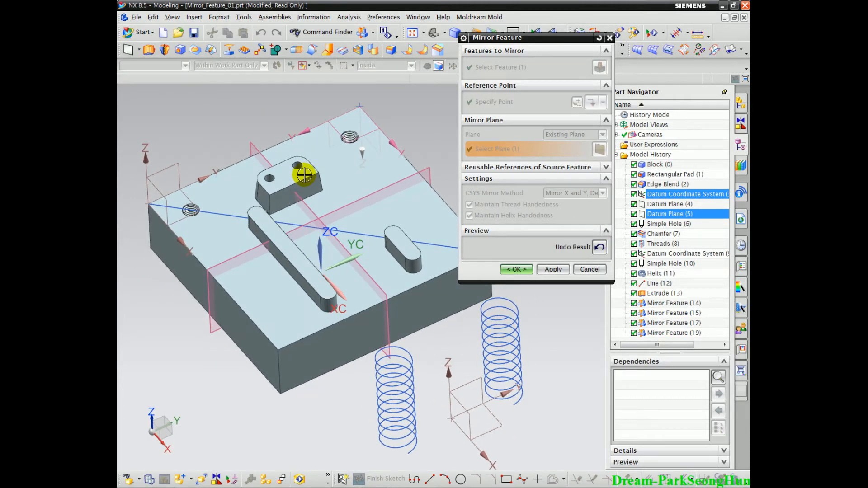
middle_click_drag(361, 194, 357, 204, "shift")
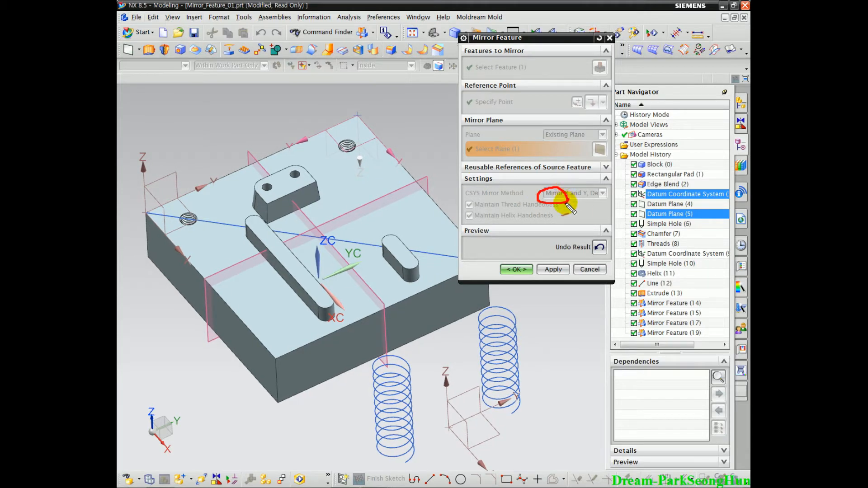
mouse_move(287, 145)
left_mouse_down()
mouse_move(304, 132)
mouse_move(309, 144)
left_mouse_up()
left_click_drag(354, 117, 356, 130)
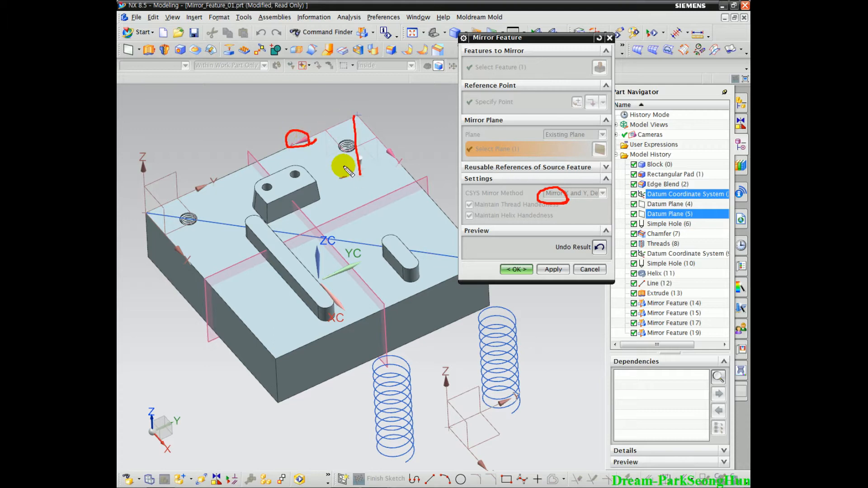
left_click_drag(357, 182, 346, 168)
Switch the CSYS Mirror Method to Mirror Y and Z, Derive X, preview the mirrored axes, and undo the preview.
left_click(579, 194)
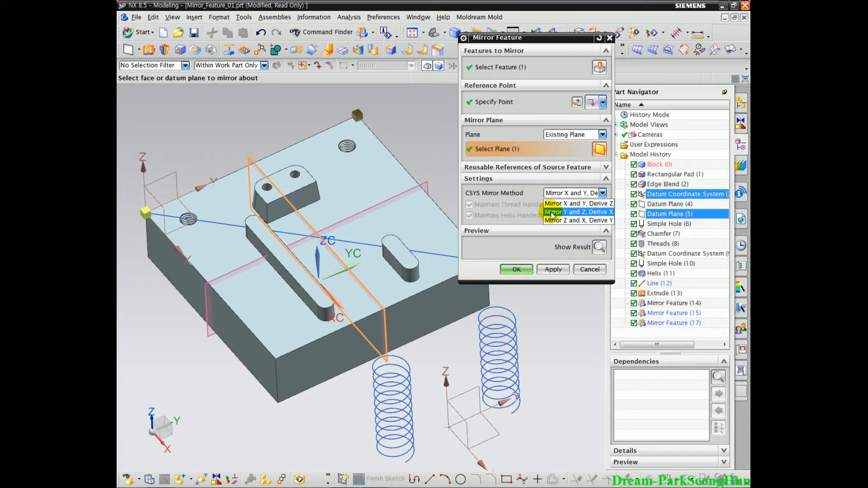
left_click(593, 212)
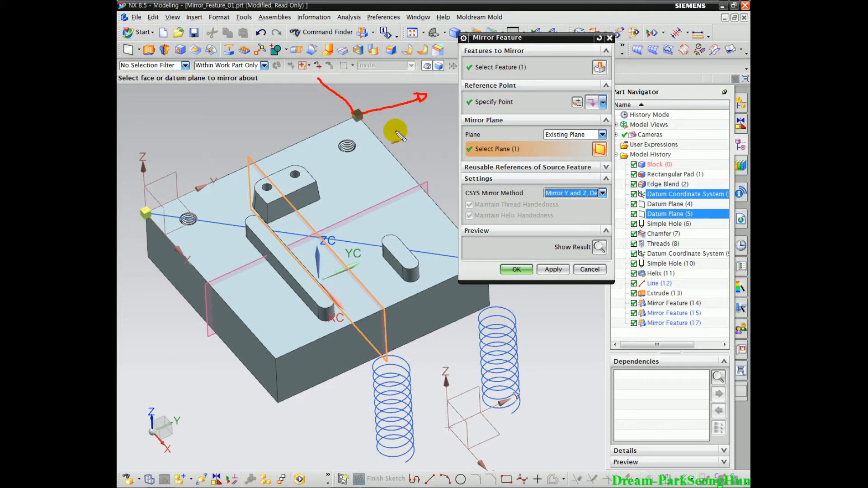
left_click(598, 246)
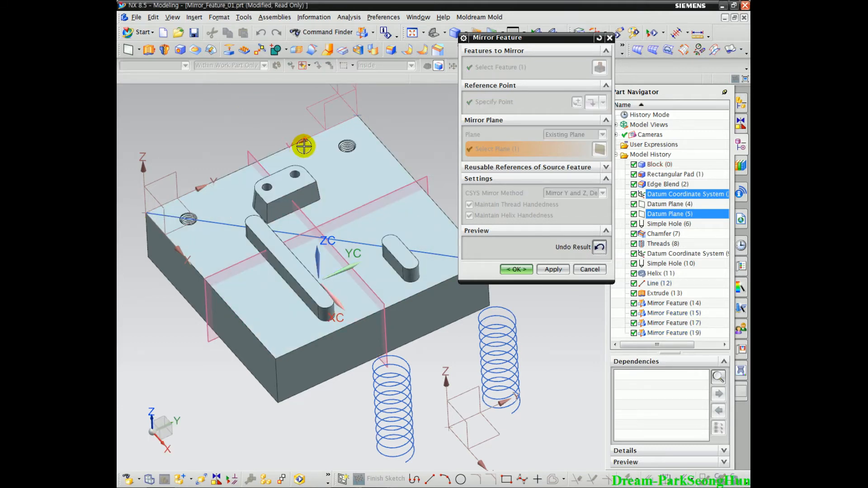
middle_click_drag(303, 144, 332, 209, "shift")
left_click_drag(313, 187, 333, 198)
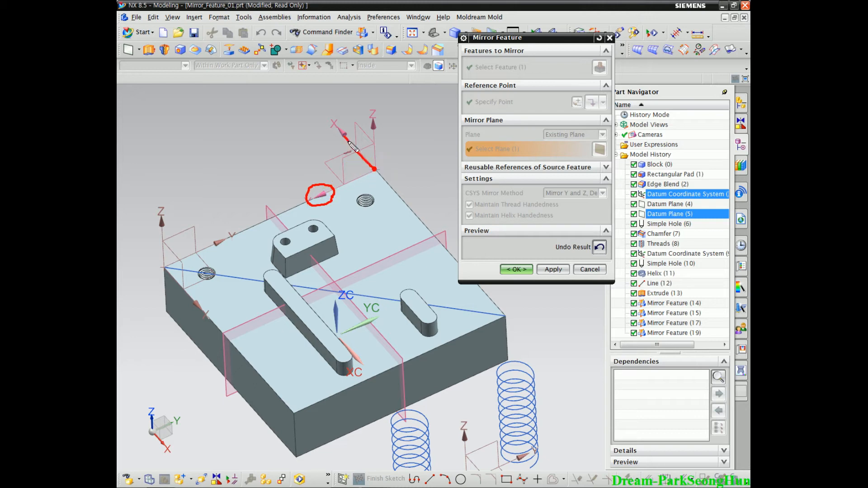
mouse_move(333, 122)
left_mouse_down()
mouse_move(340, 132)
mouse_move(334, 116)
mouse_move(373, 110)
left_mouse_up()
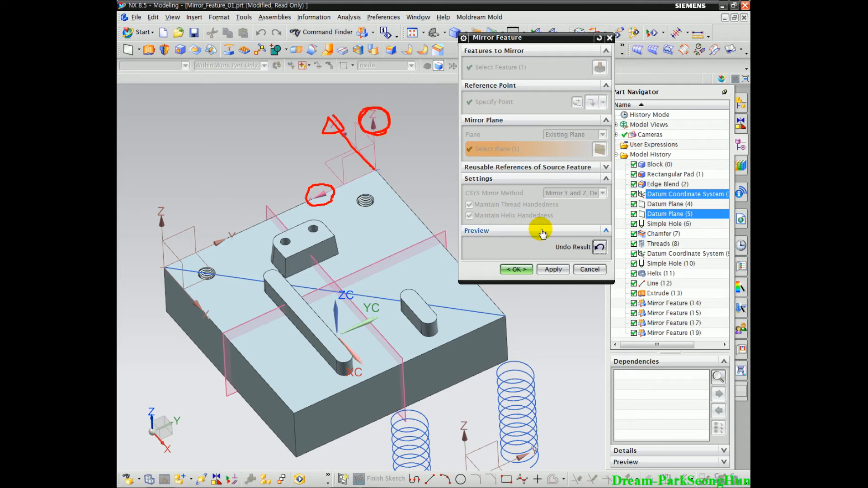
key("Escape")
left_click(600, 246)
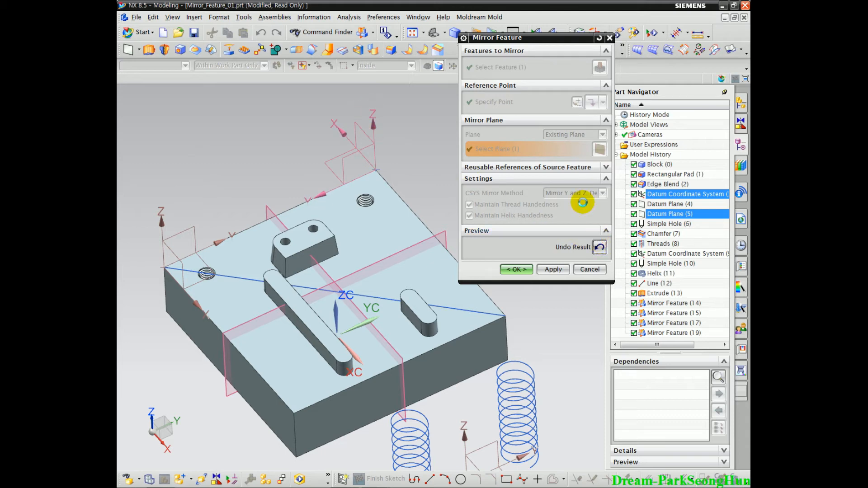
Set the CSYS Mirror Method to Mirror Z and X, Derive Y and preview the mirrored coordinate system.
left_click(579, 193)
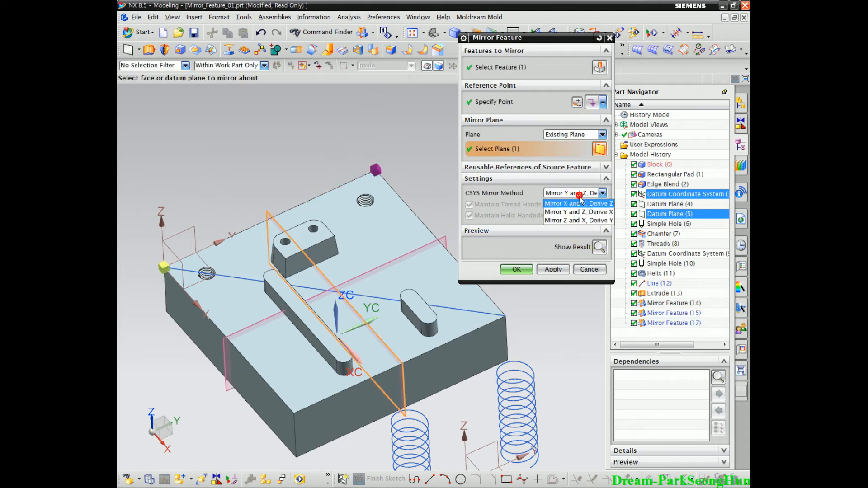
left_click(565, 220)
left_click(599, 247)
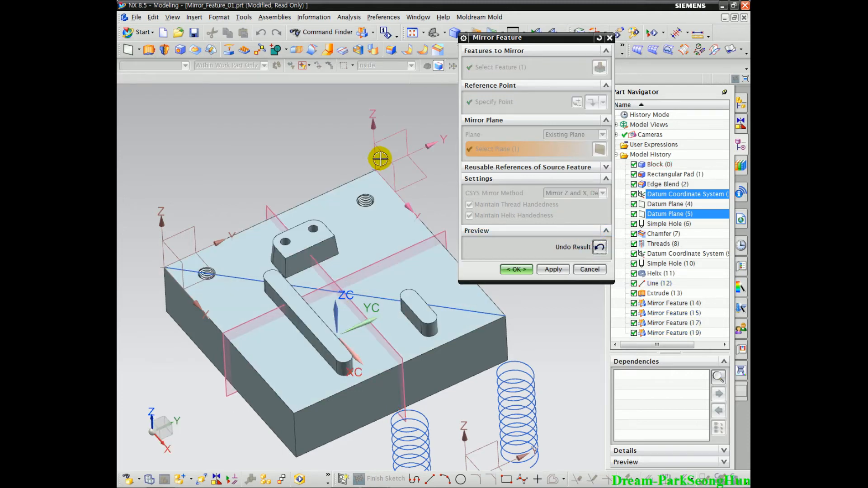
middle_click_drag(383, 193, 355, 201, "shift")
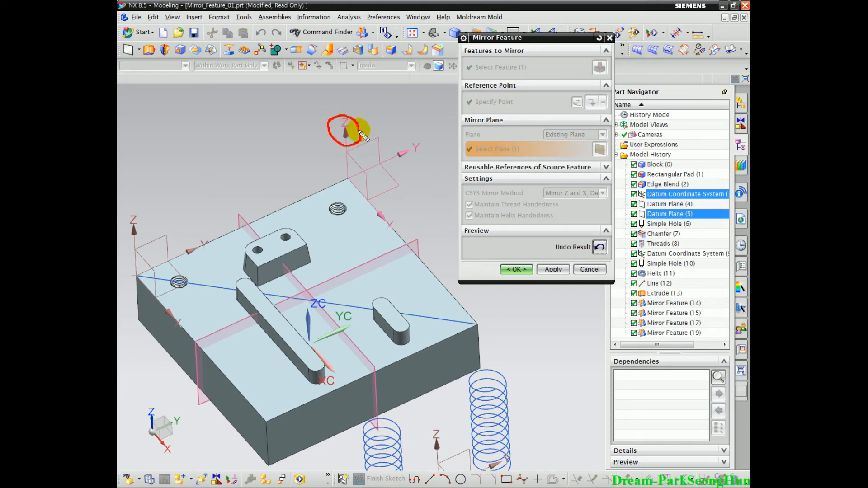
left_click_drag(337, 168, 344, 172)
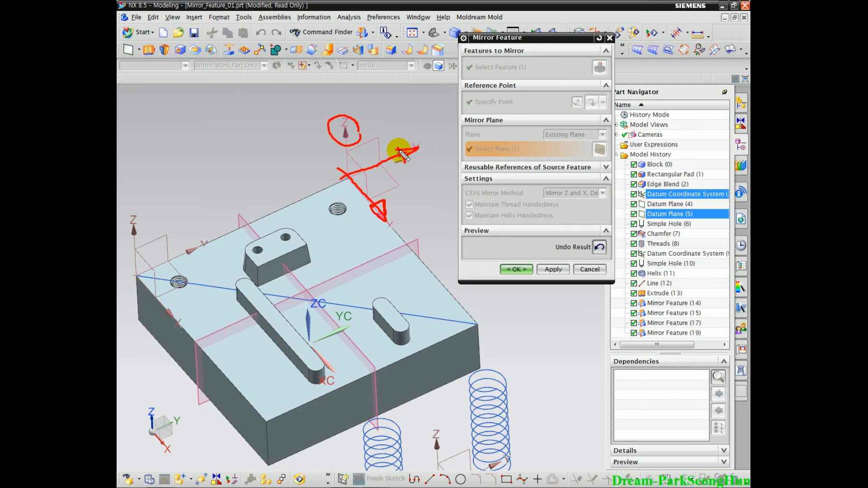
key("Escape")
Compare the source and mirrored coordinate systems on the block and accept the mirror feature.
mouse_move(352, 269)
middle_mouse_down()
mouse_move(348, 276)
mouse_move(341, 264)
mouse_move(359, 263)
mouse_move(341, 252)
mouse_move(368, 220)
middle_mouse_up()
middle_click_drag(268, 299, 295, 281, "shift")
mouse_move(251, 289)
left_mouse_down()
mouse_move(236, 236)
mouse_move(256, 267)
left_mouse_up()
mouse_move(387, 186)
left_mouse_down()
mouse_move(372, 145)
mouse_move(330, 171)
mouse_move(388, 161)
mouse_move(333, 161)
mouse_move(330, 174)
left_mouse_up()
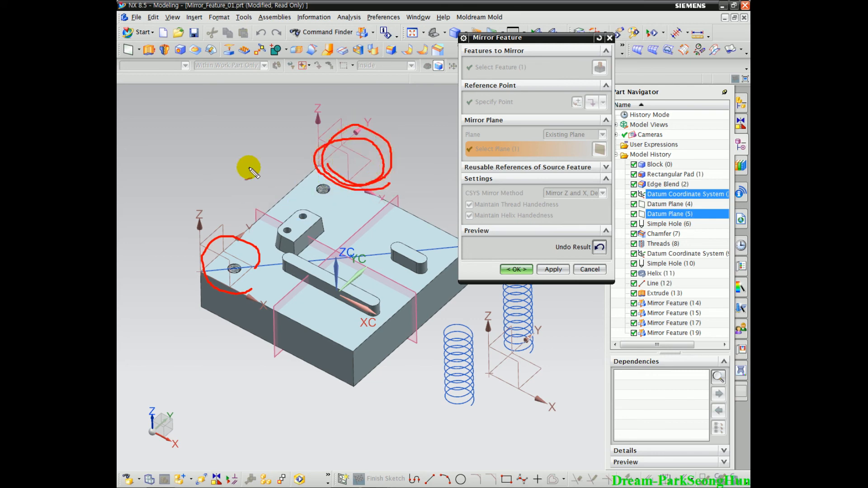
key("Escape")
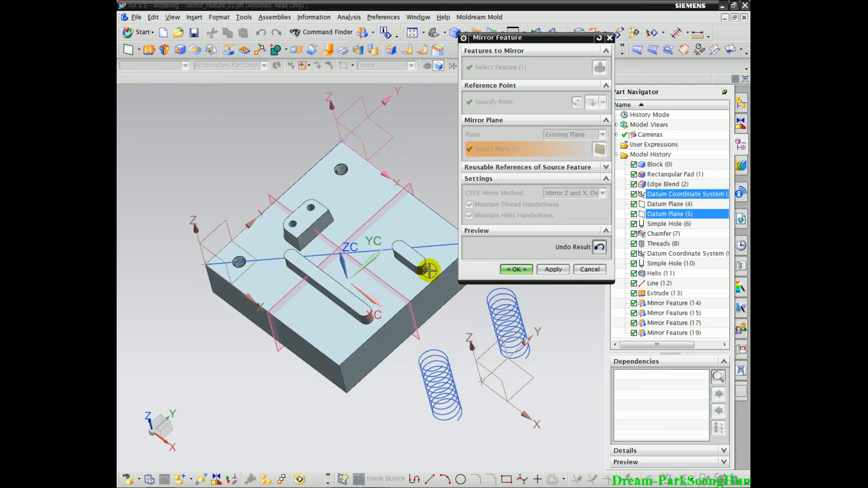
left_click(516, 270)
mouse_move(295, 213)
middle_mouse_down()
mouse_move(281, 213)
mouse_move(277, 195)
mouse_move(299, 206)
middle_mouse_up()
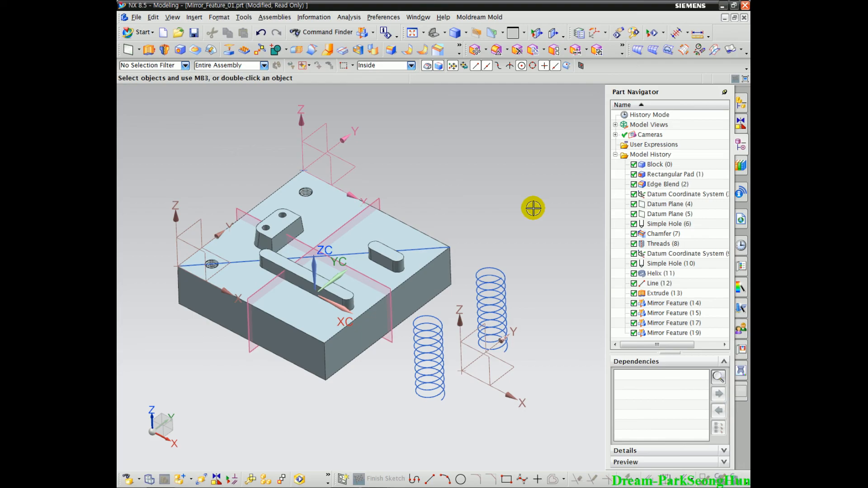